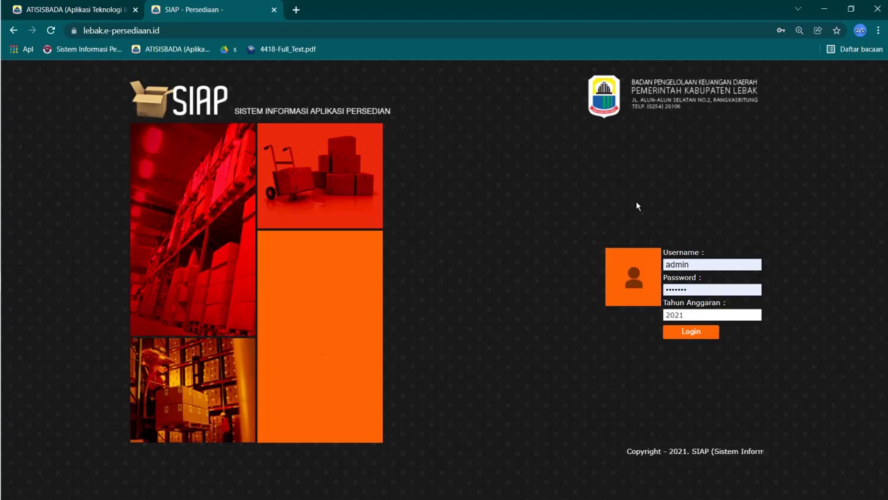
Step: Log in to SIAP with budget year 2021 and reach the inventory main menu
click(694, 339)
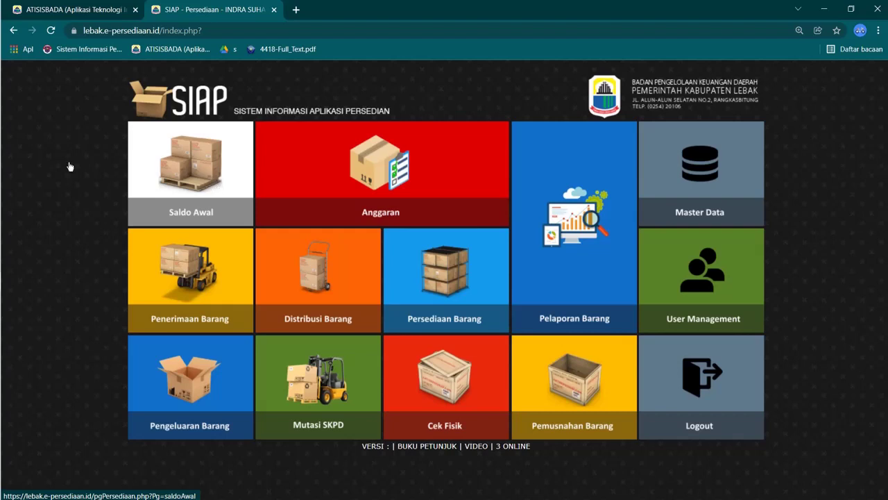
mouse_move(2, 141)
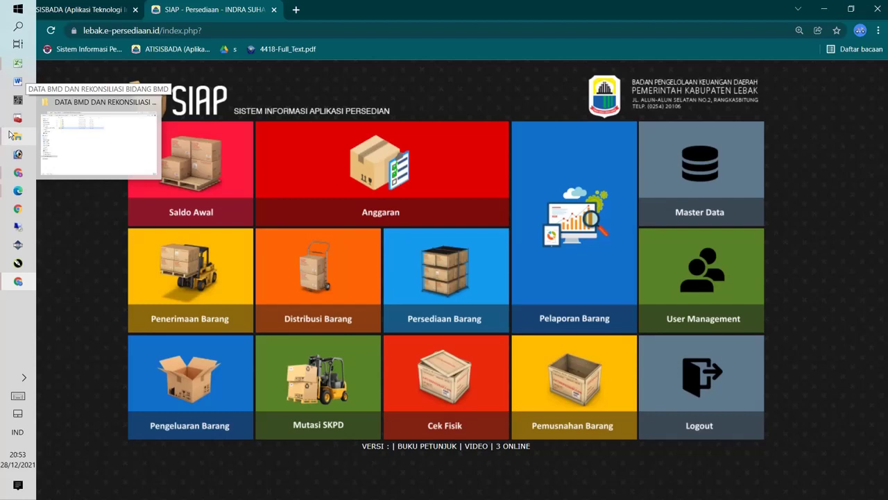
Step: Switch from the DATA BMD folder to the REKON 1 workbook in Excel
click(63, 143)
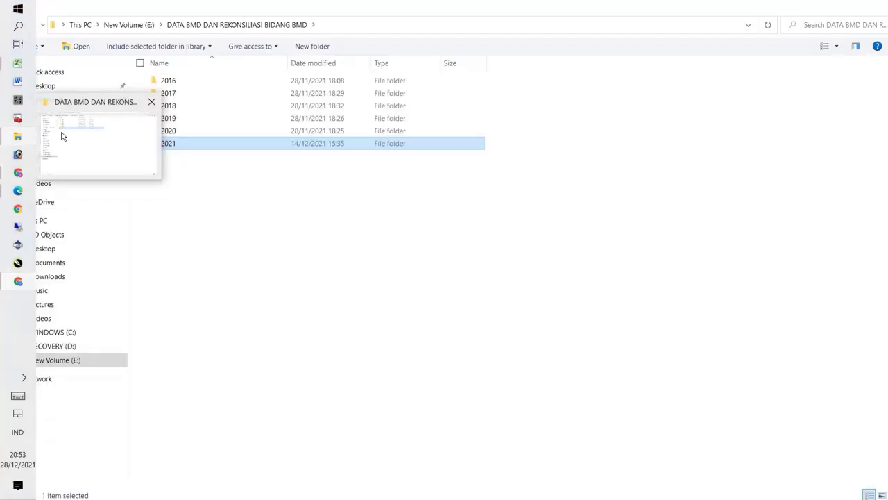
click(170, 144)
click(15, 66)
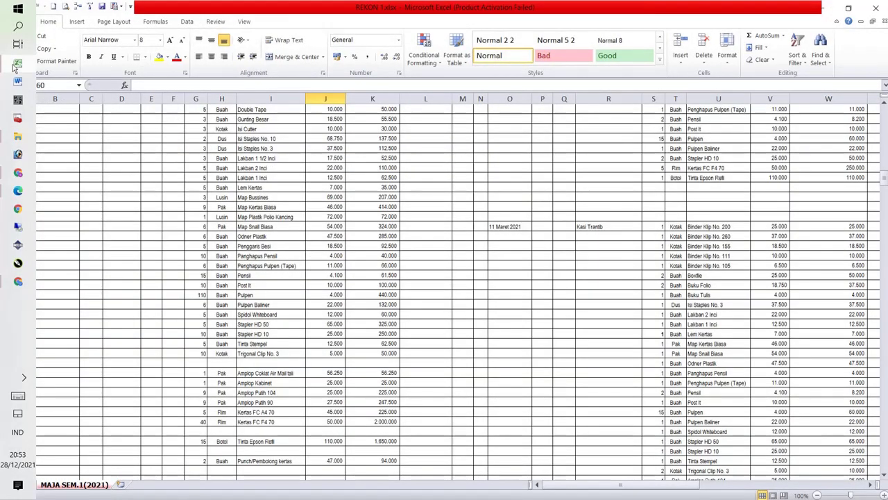
click(432, 113)
scroll(432, 114, up, 8)
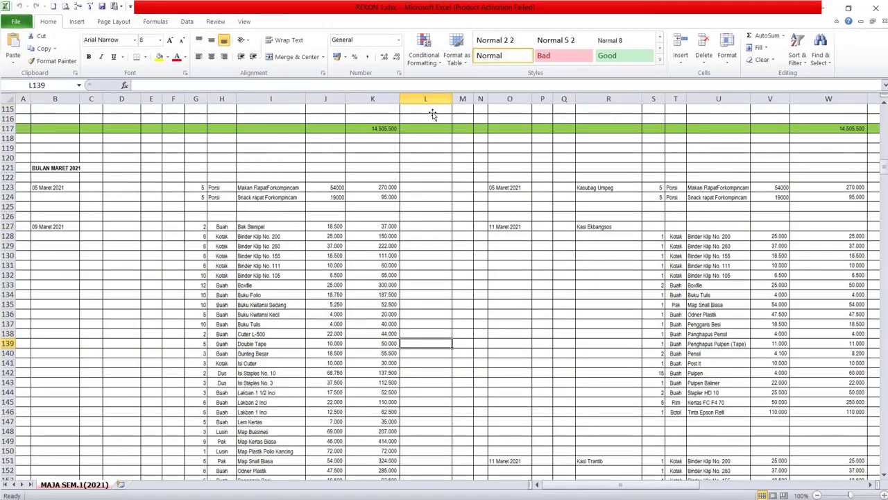
scroll(432, 114, down, 1)
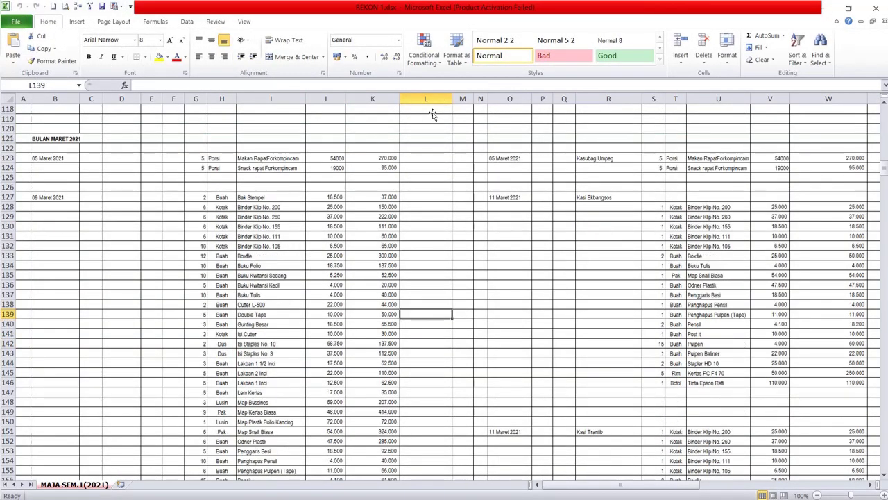
Step: Review the 09 Maret 2021 (B127) and 11 Maret 2021 (O127) purchase lists, then minimize Excel
click(60, 198)
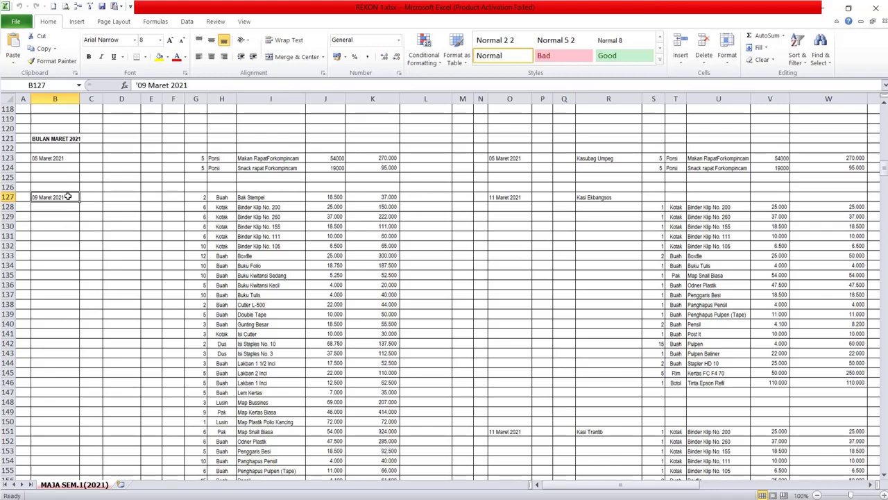
click(512, 199)
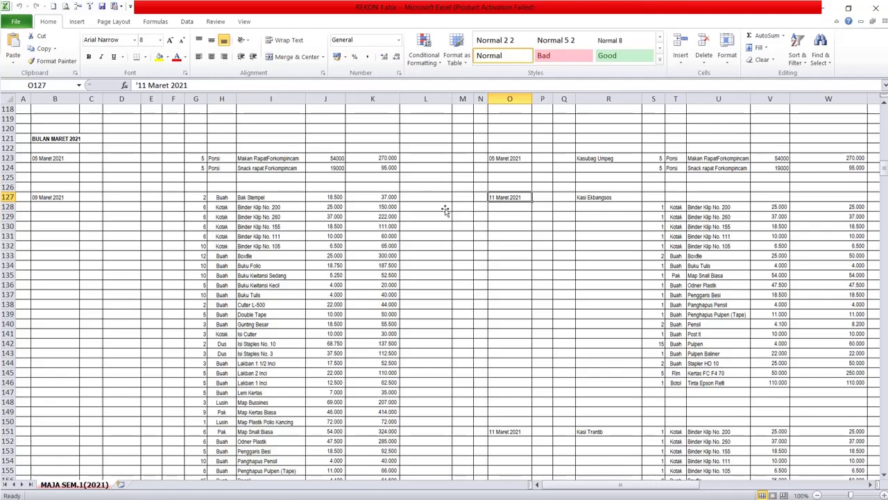
scroll(232, 246, down, 3)
scroll(231, 246, up, 4)
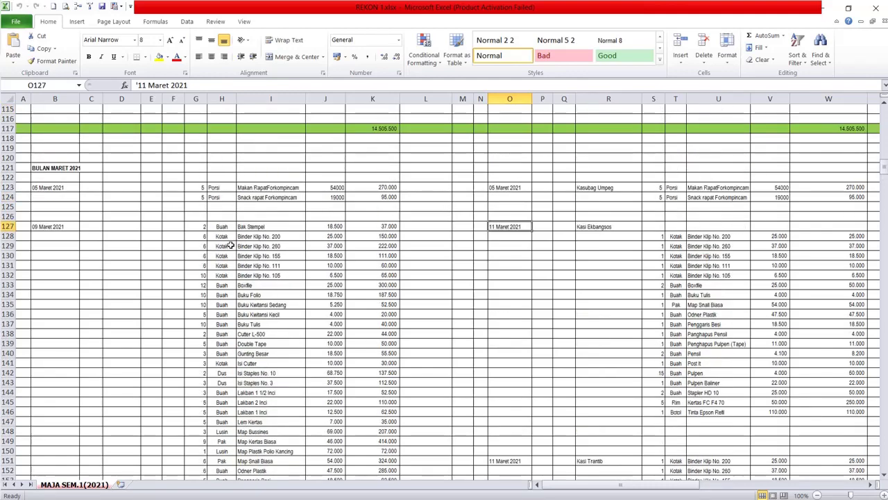
scroll(231, 246, down, 4)
scroll(231, 246, up, 3)
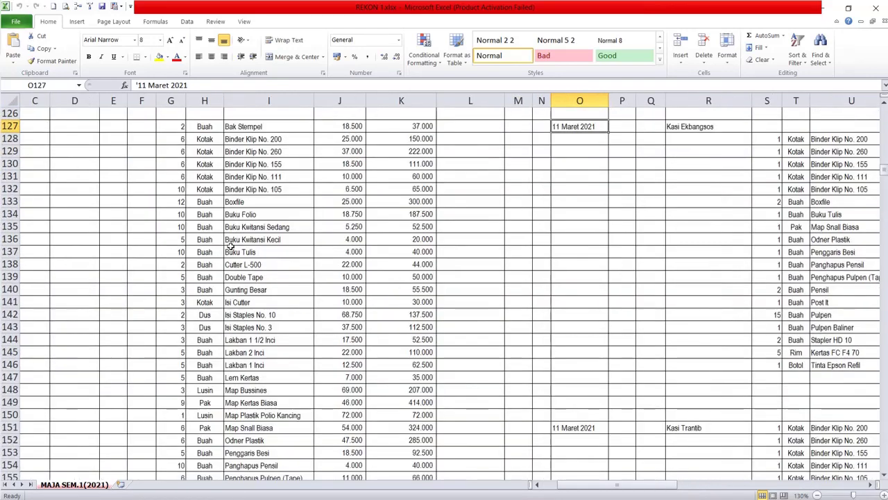
scroll(231, 246, up, 1)
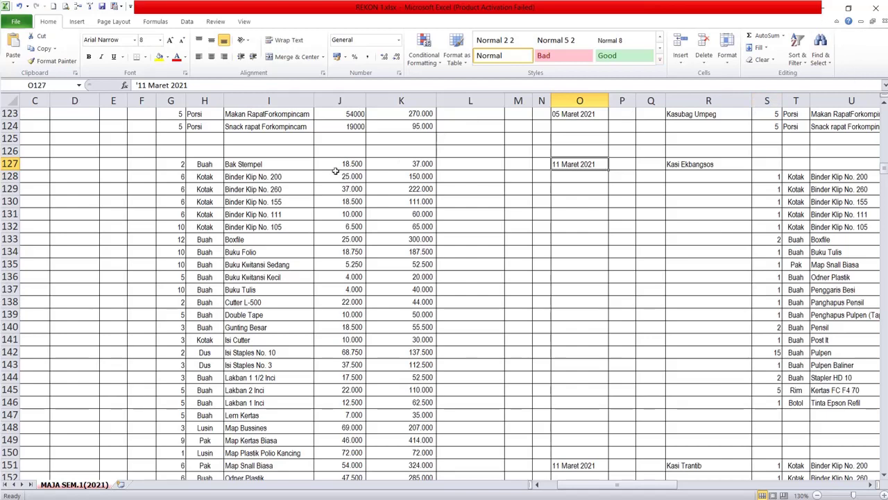
drag(641, 484, 622, 485)
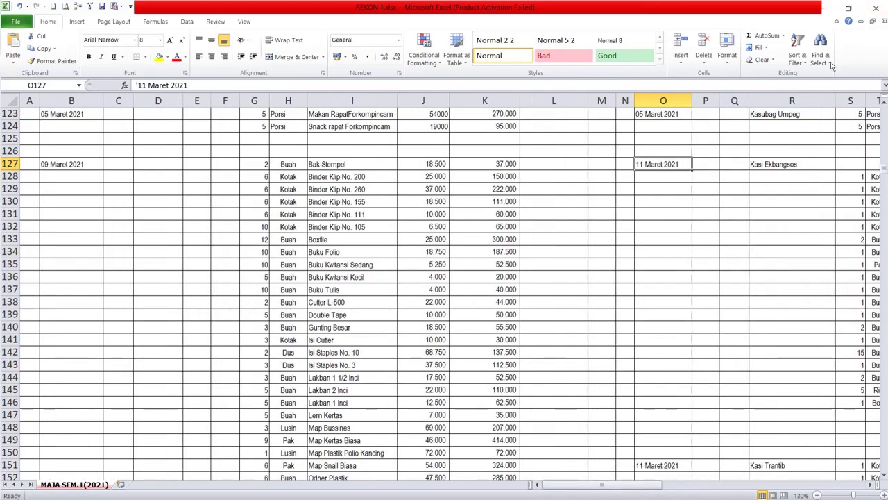
click(821, 8)
Step: Hide the folder window, browse the Saldo Awal items dated 01-01-2021, then return home
click(842, 9)
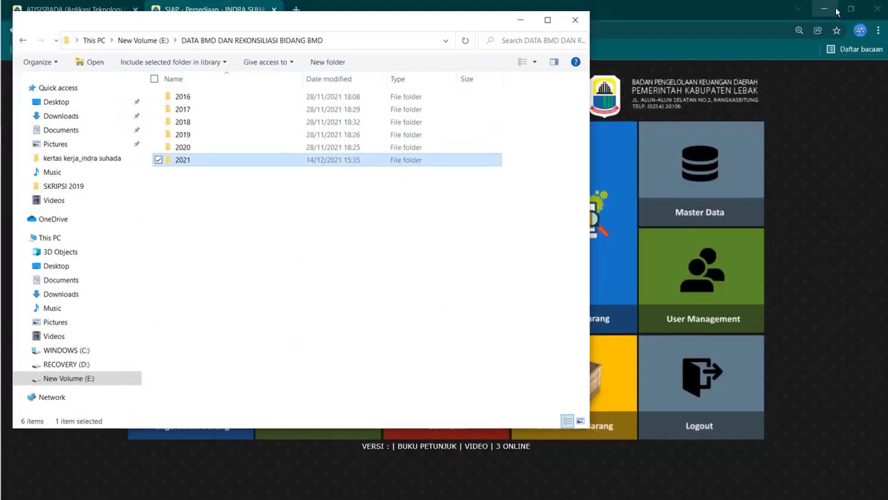
click(522, 24)
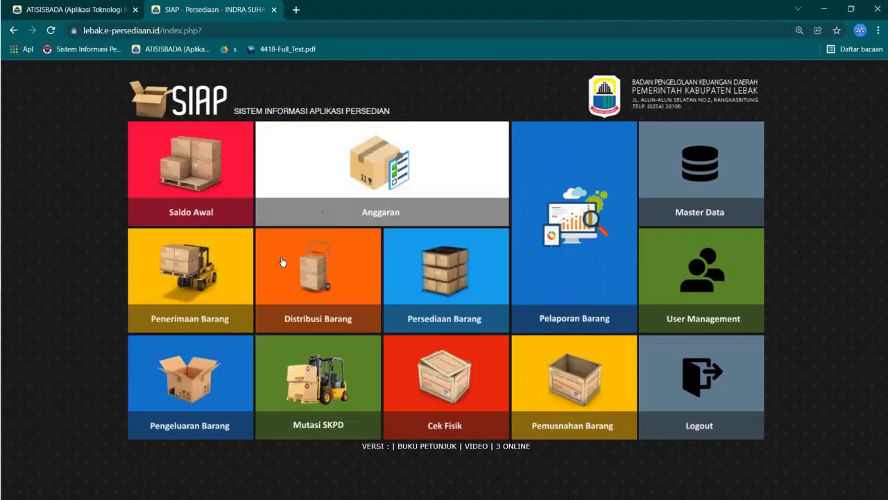
click(202, 193)
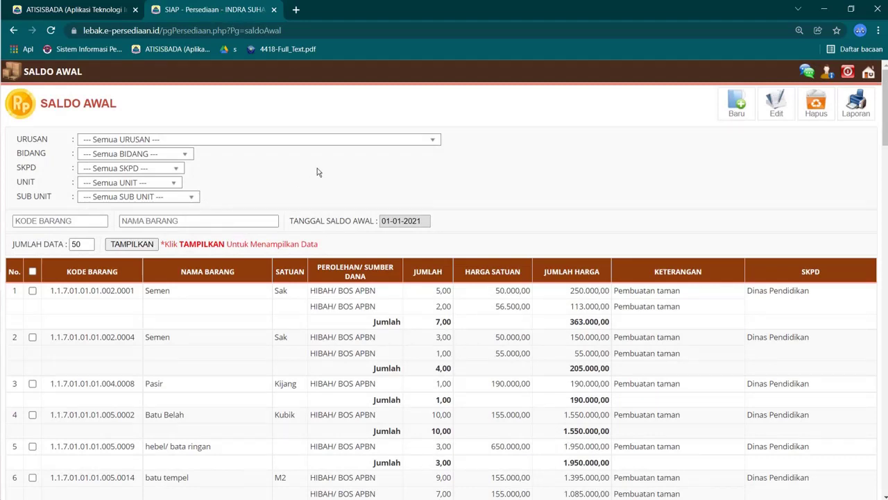
drag(319, 290, 343, 291)
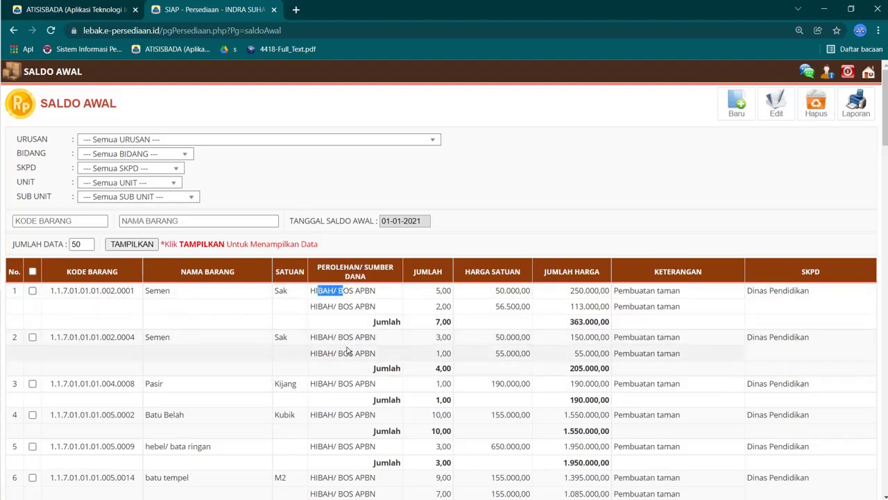
scroll(342, 351, down, 2)
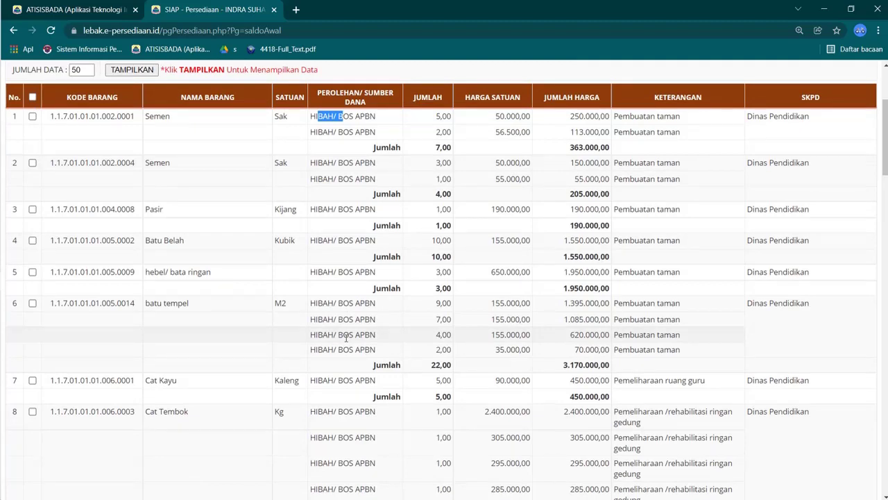
scroll(346, 337, down, 3)
scroll(346, 337, up, 5)
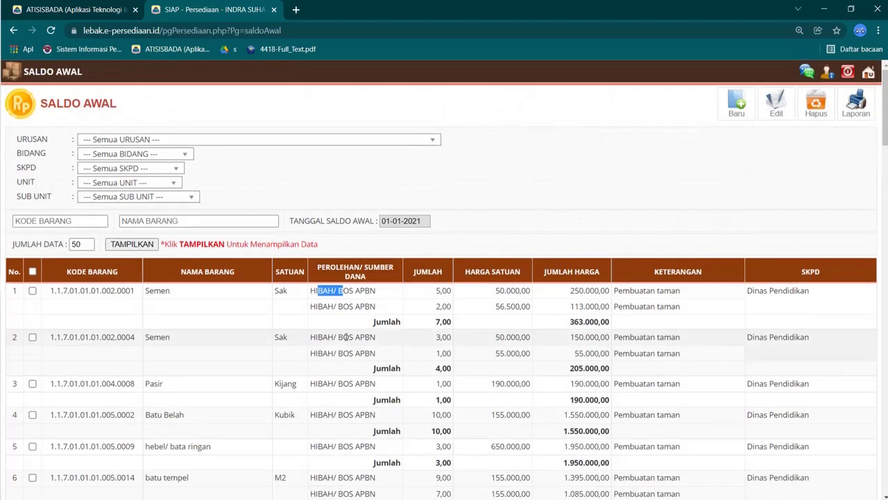
click(868, 72)
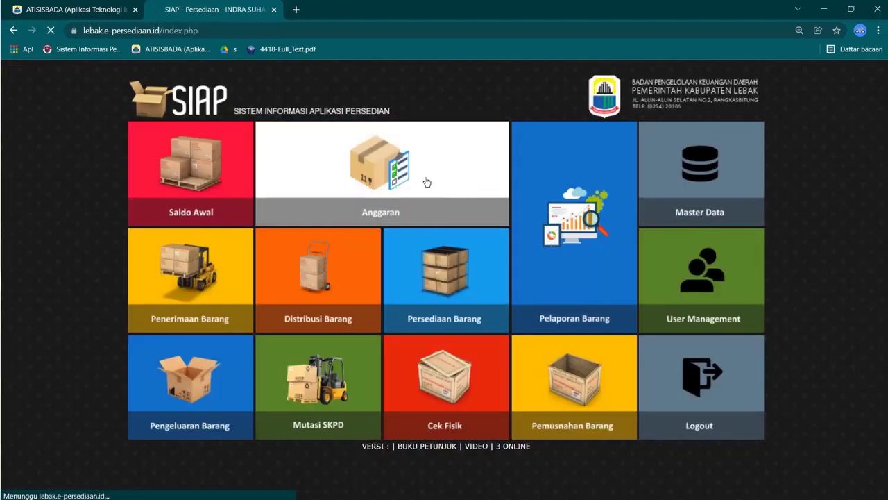
Step: On the Anggaran page, set URUSAN to basic-services mandatory, BIDANG Pendidikan, SKPD Dinas Pendidikan
click(427, 182)
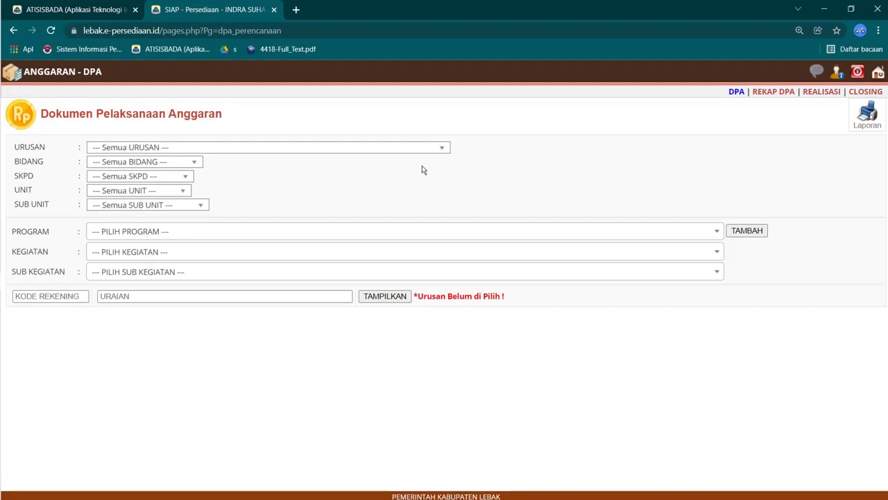
click(386, 153)
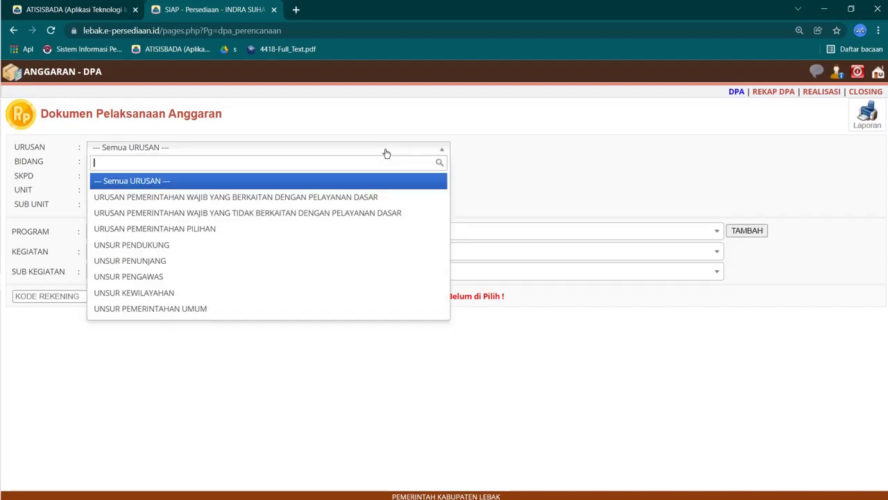
click(321, 198)
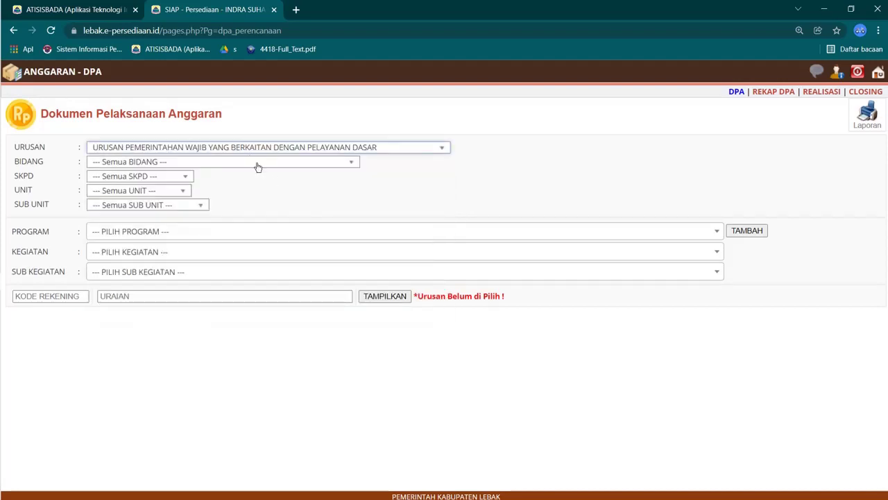
click(250, 163)
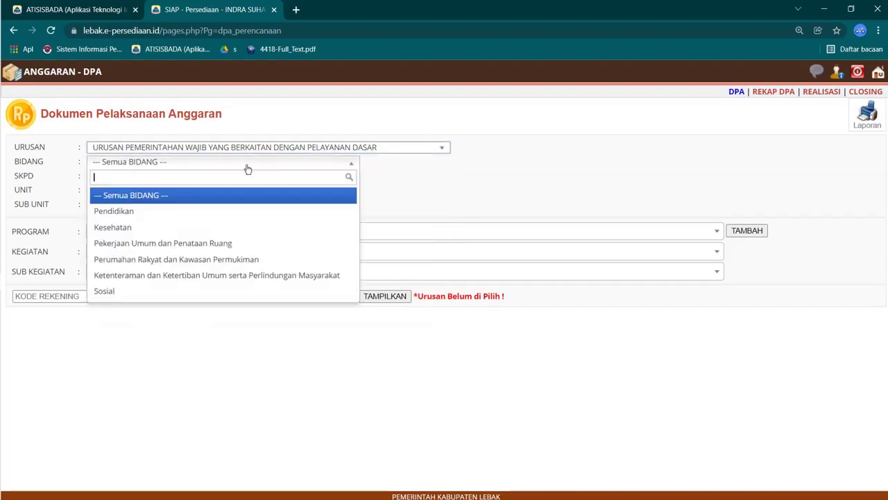
click(184, 211)
click(179, 176)
click(160, 224)
Step: Set UNIT to Dinas Pendidikan and SUB UNIT to Korwil Kecamatan Warunggunung
click(168, 192)
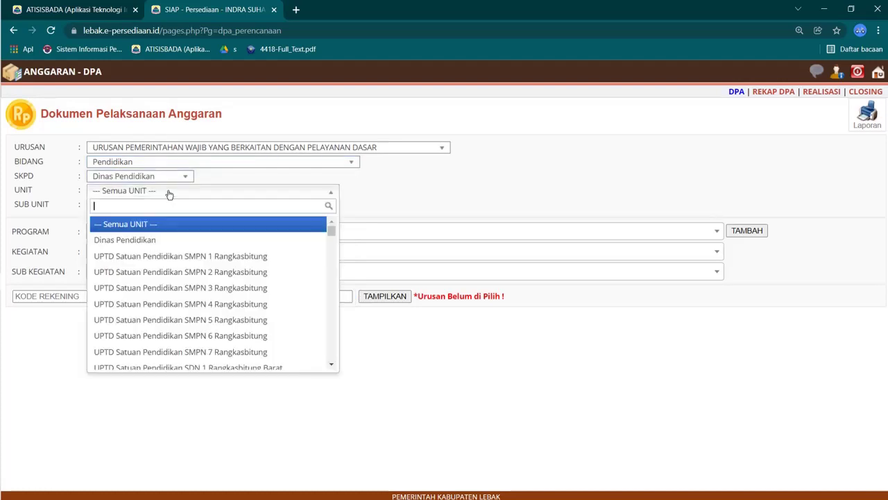
scroll(180, 278, down, 5)
scroll(197, 267, up, 3)
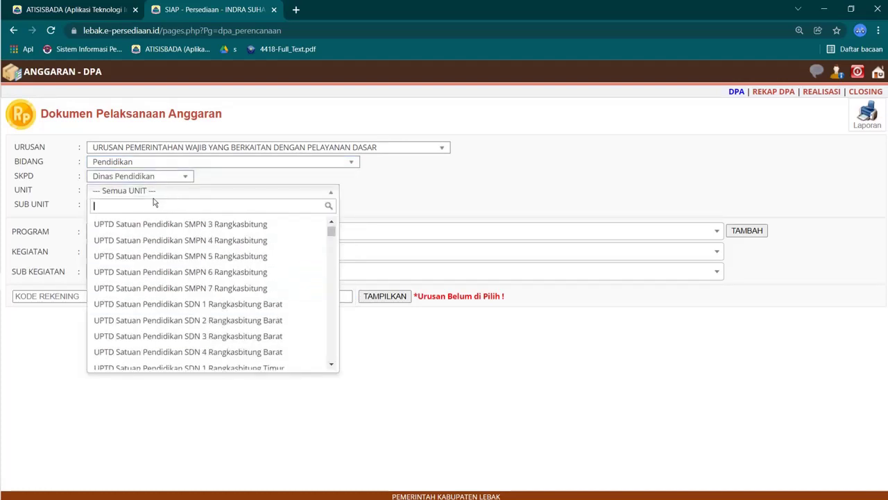
scroll(177, 236, up, 5)
click(177, 239)
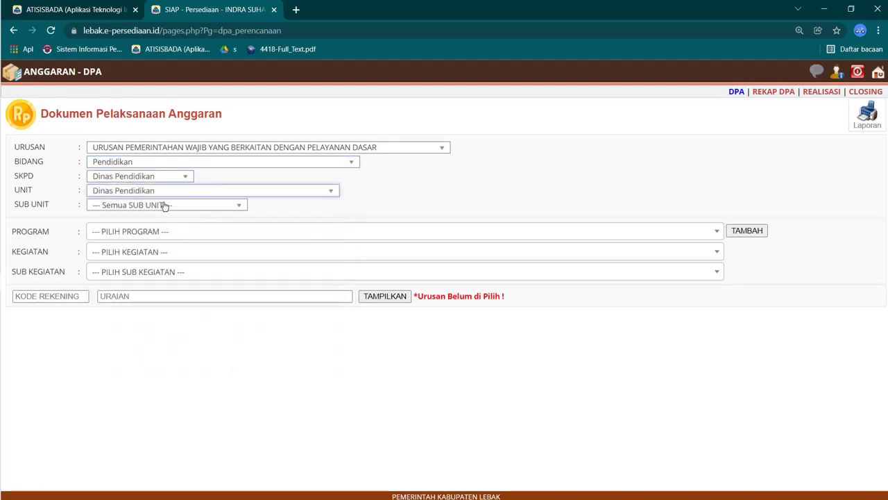
click(166, 205)
scroll(187, 292, down, 10)
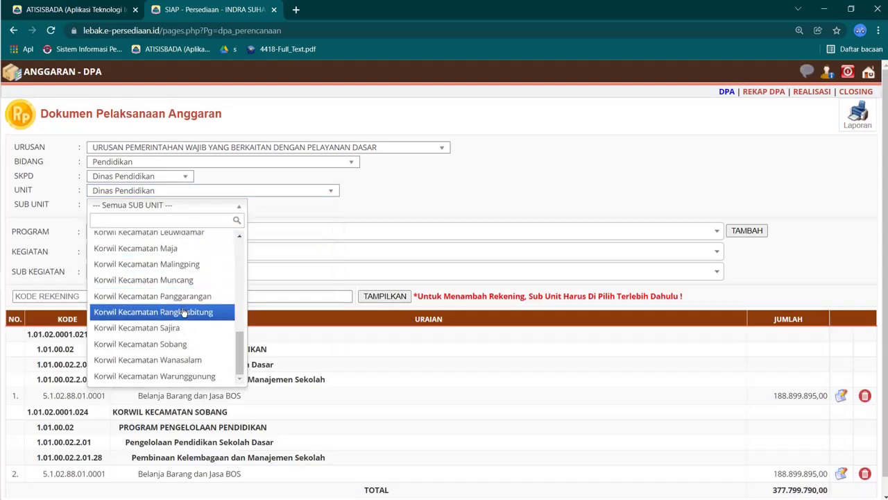
click(202, 377)
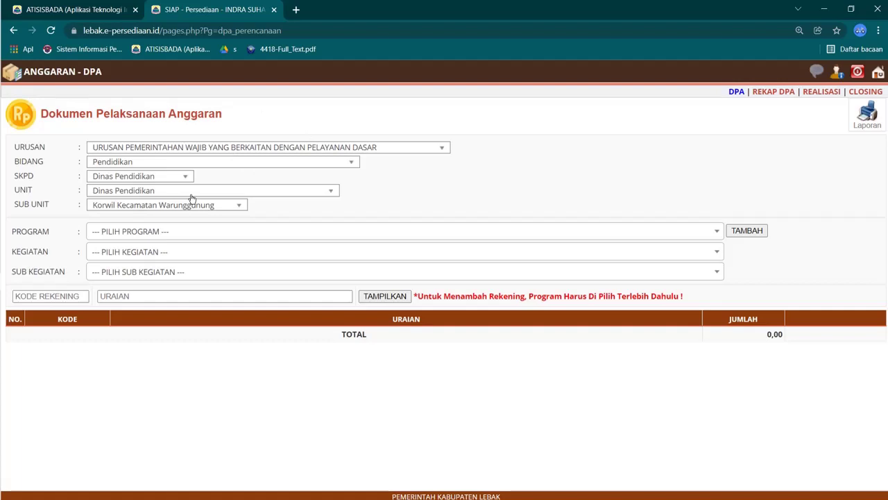
Step: Start a new program entry, open the program lookup, and bring the DATA BMD folder forward
click(749, 231)
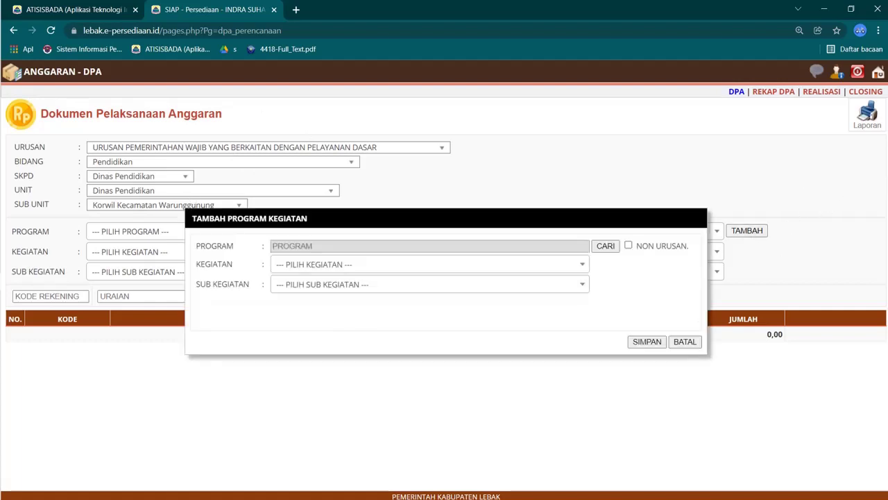
click(605, 246)
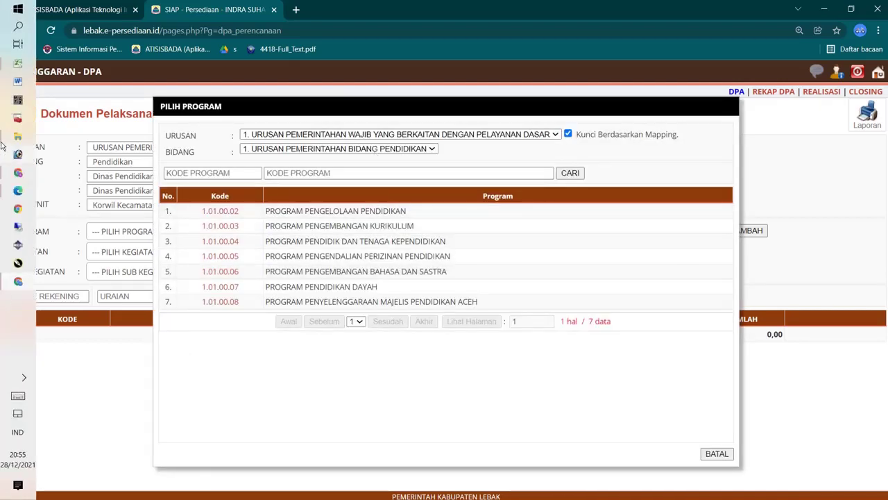
click(8, 120)
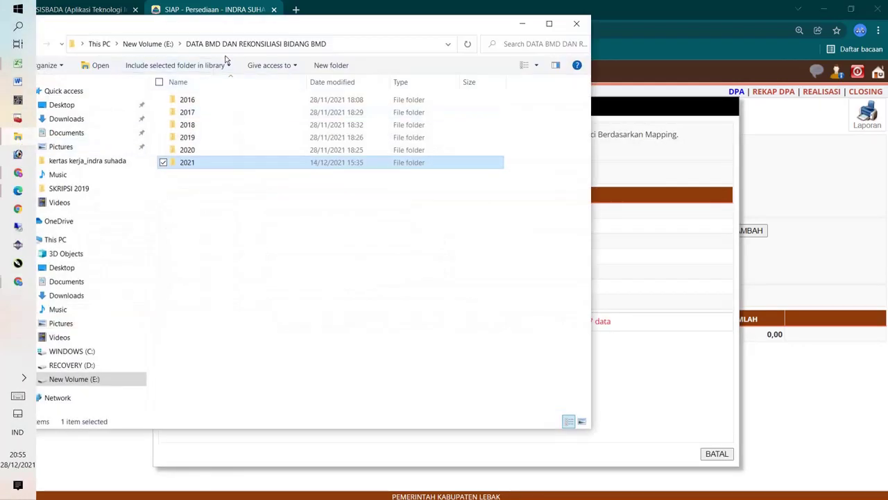
Step: Browse from drive E: to DATA BMD DAN REKONSILIASI BIDANG BMD\2021\DPA PERUBAHAN 2021
click(147, 44)
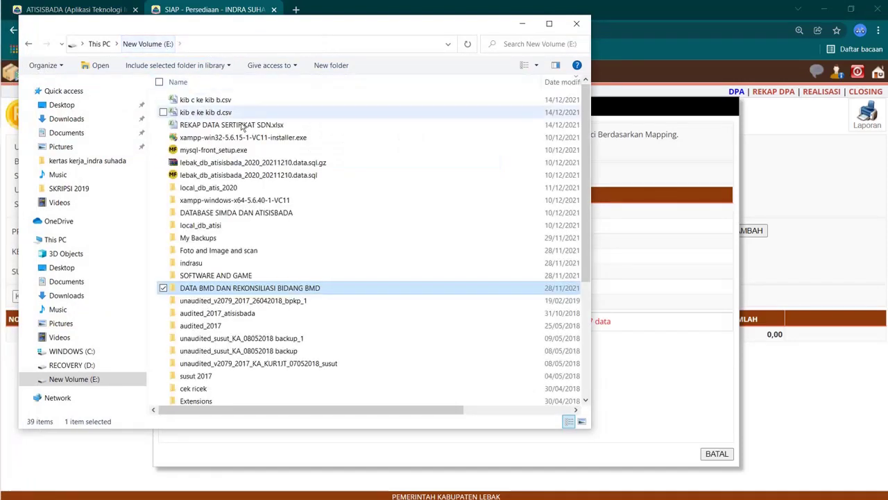
double_click(238, 291)
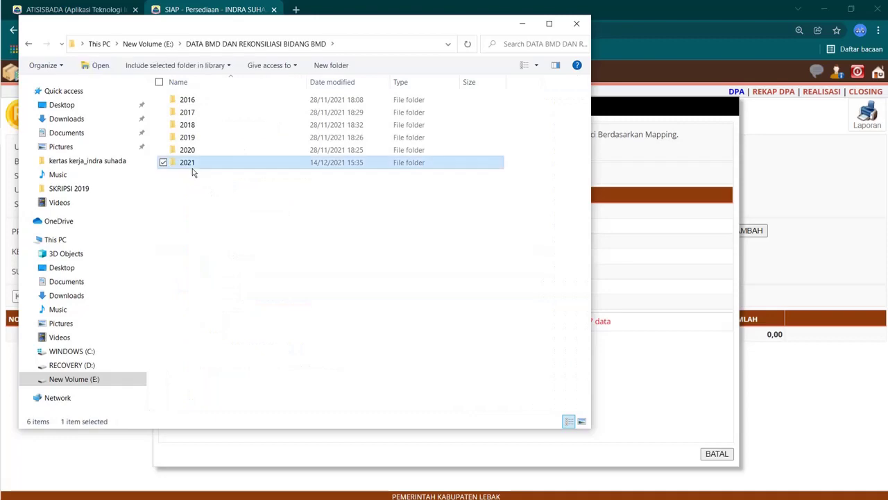
double_click(192, 166)
scroll(219, 262, down, 4)
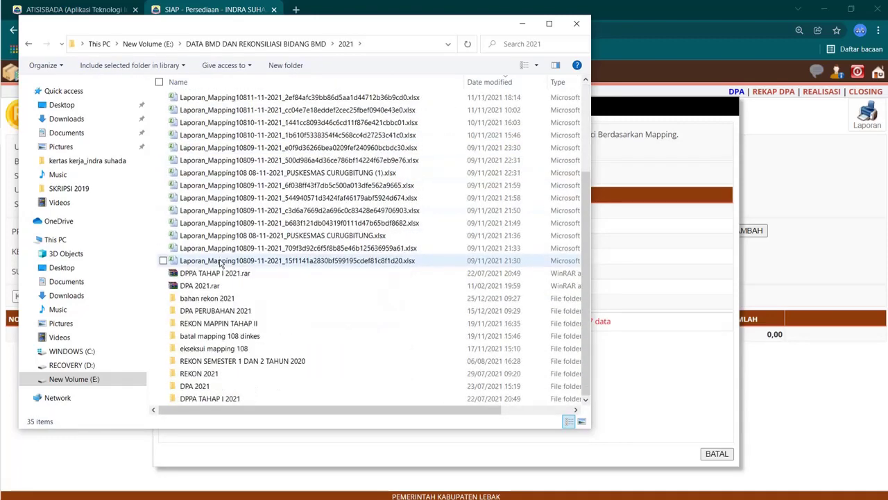
scroll(222, 271, up, 2)
scroll(229, 291, down, 2)
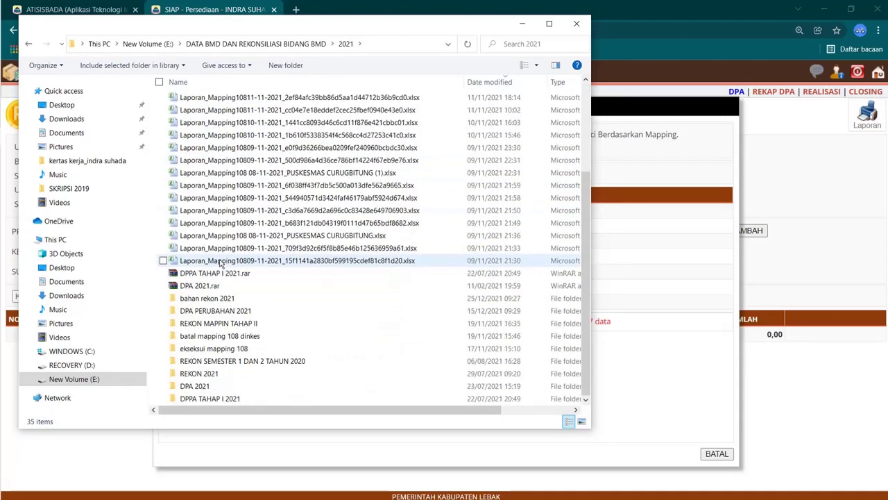
double_click(215, 311)
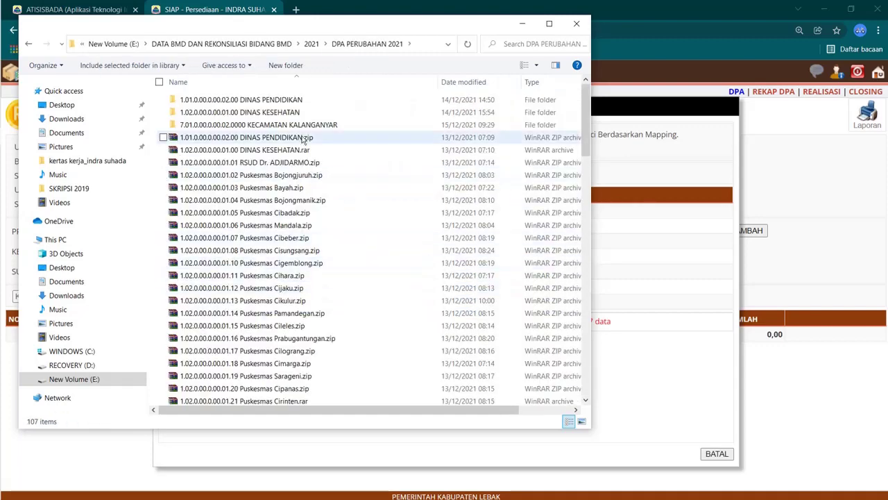
Step: Extract the KECAMATAN MAJA zip archive with the default settings
scroll(307, 174, down, 15)
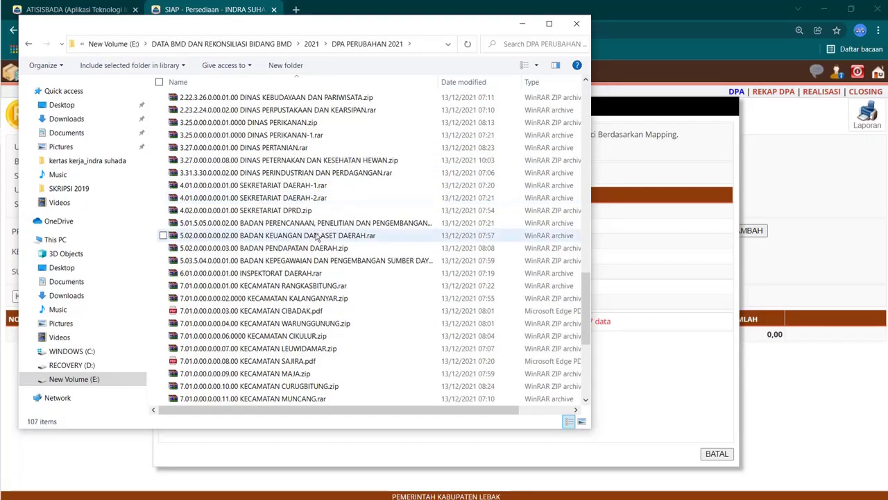
scroll(299, 350, down, 1)
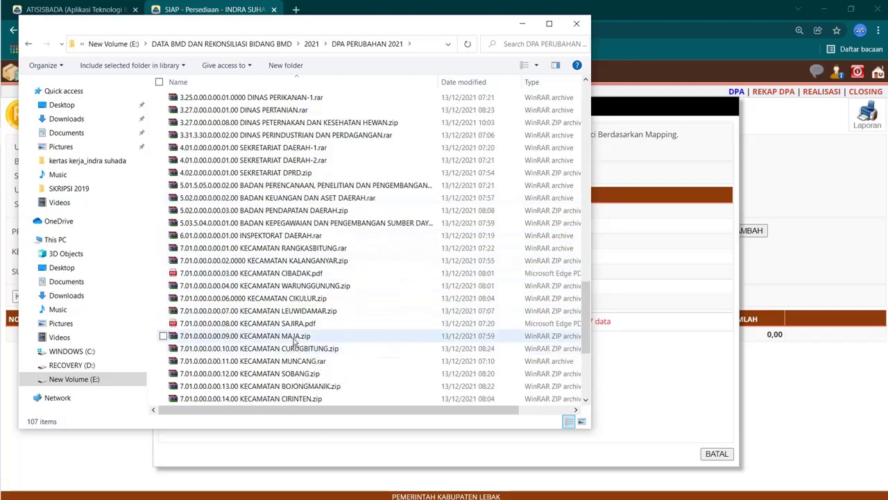
click(292, 337)
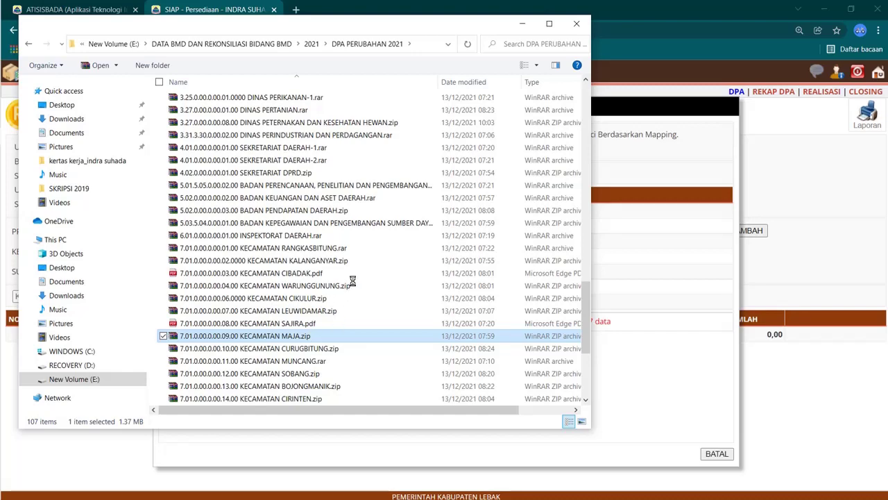
key(shift+F10)
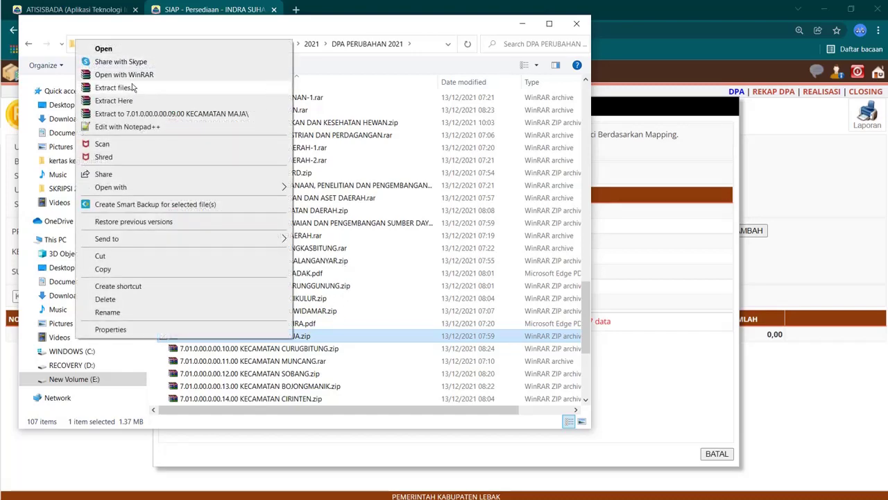
click(132, 86)
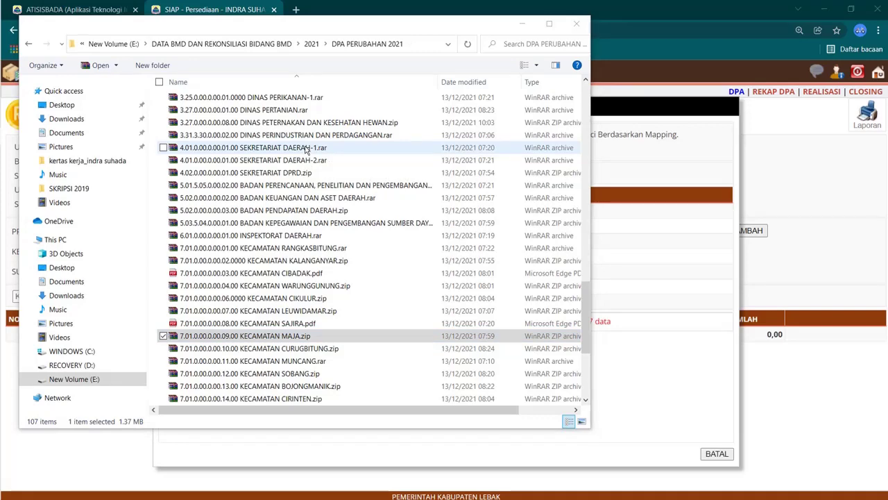
click(486, 374)
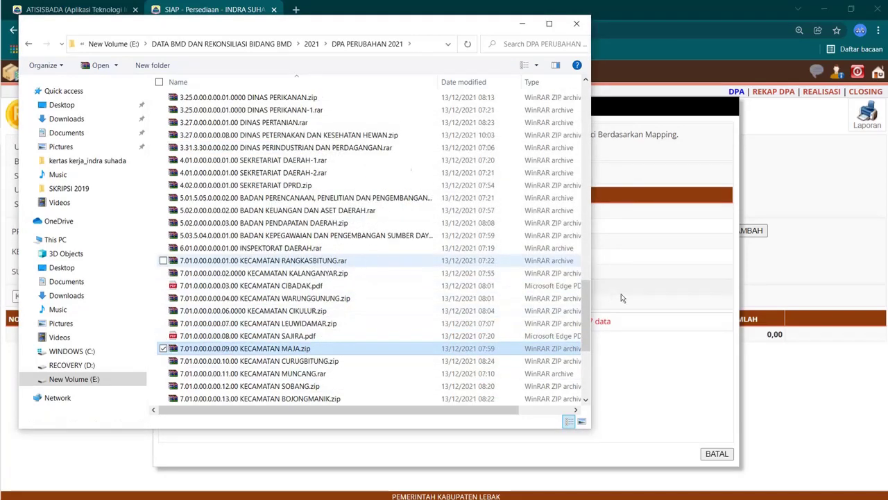
Step: Open the extracted KECAMATAN MAJA folder and its Cetak RKA Rincian Belanja_1.pdf
scroll(583, 239, up, 20)
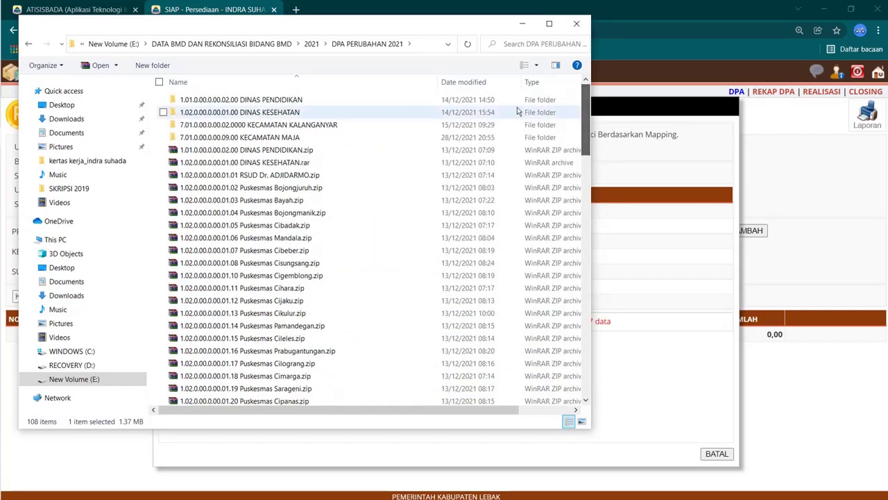
click(320, 139)
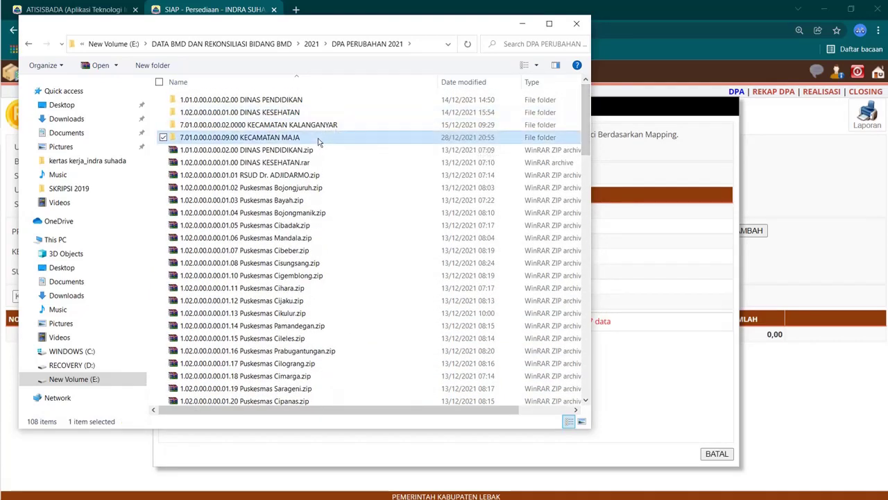
double_click(318, 141)
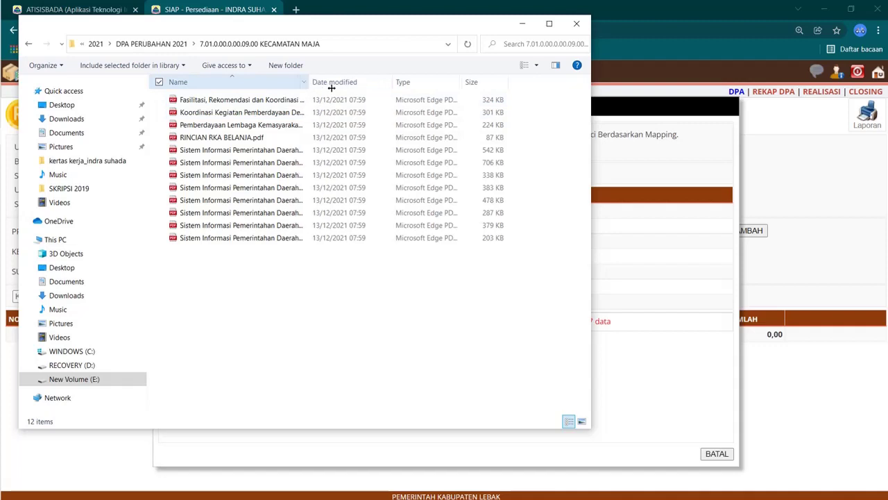
drag(331, 88, 456, 113)
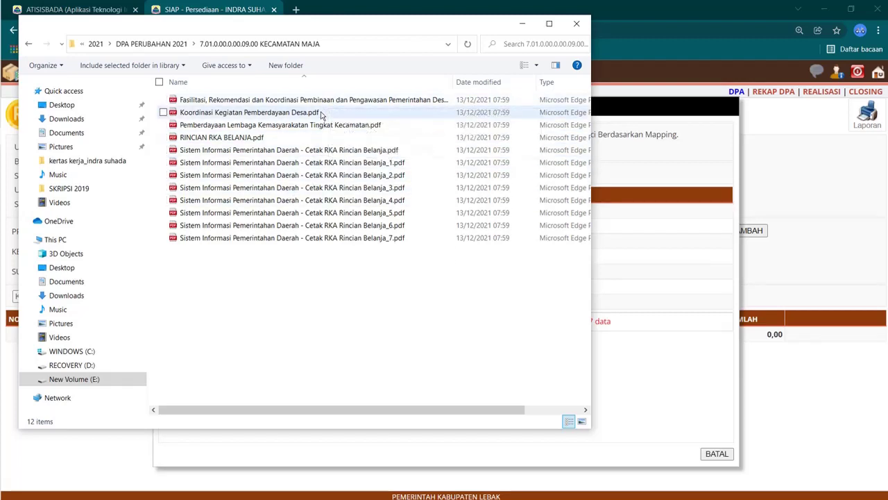
click(312, 164)
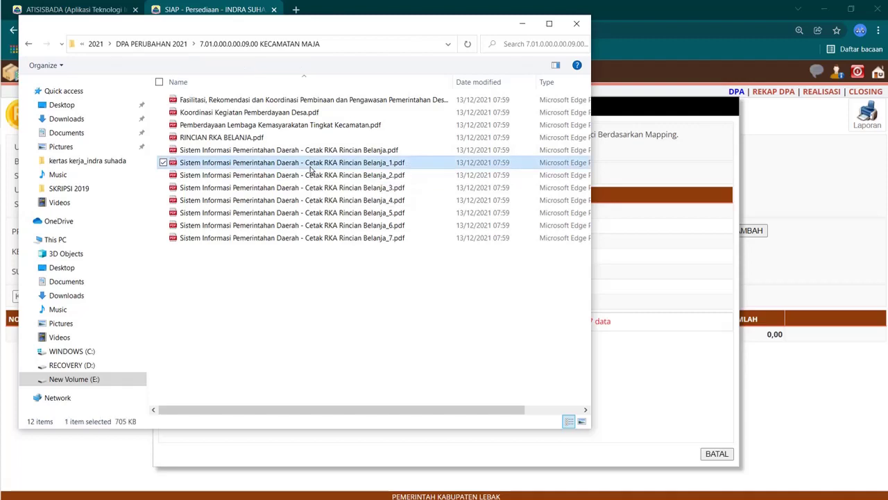
double_click(310, 167)
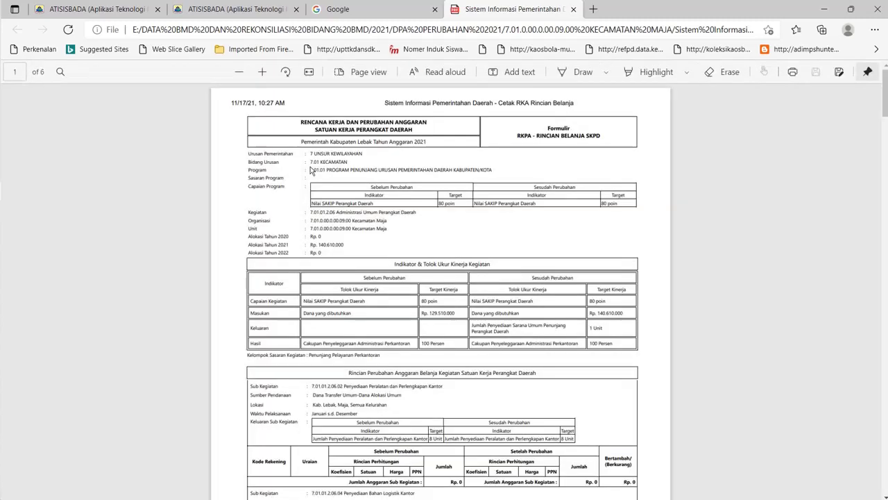
scroll(311, 170, down, 15)
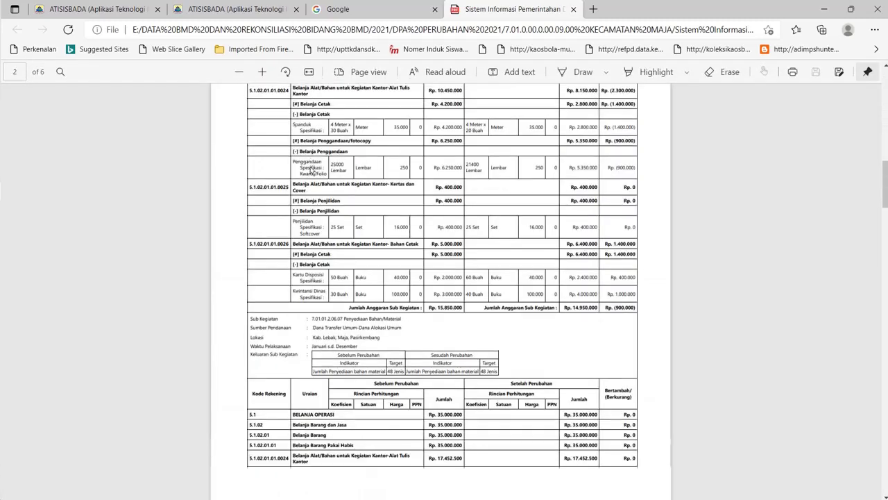
scroll(312, 170, down, 2)
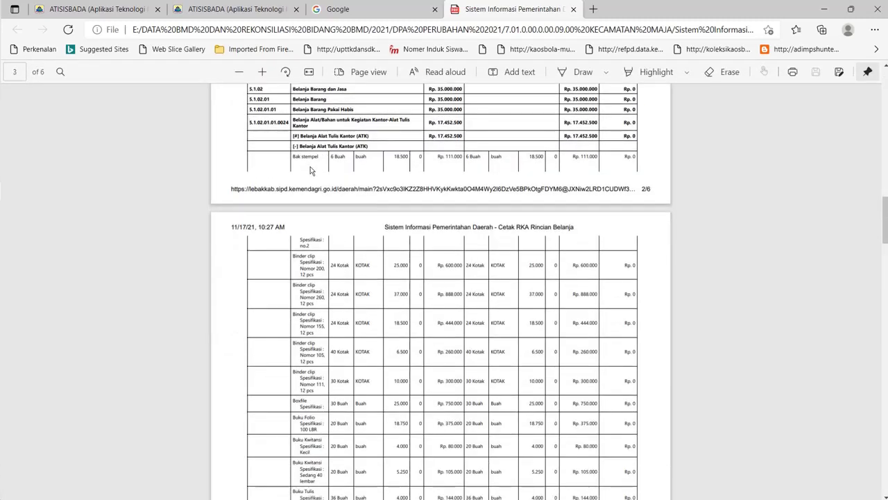
scroll(310, 170, up, 4)
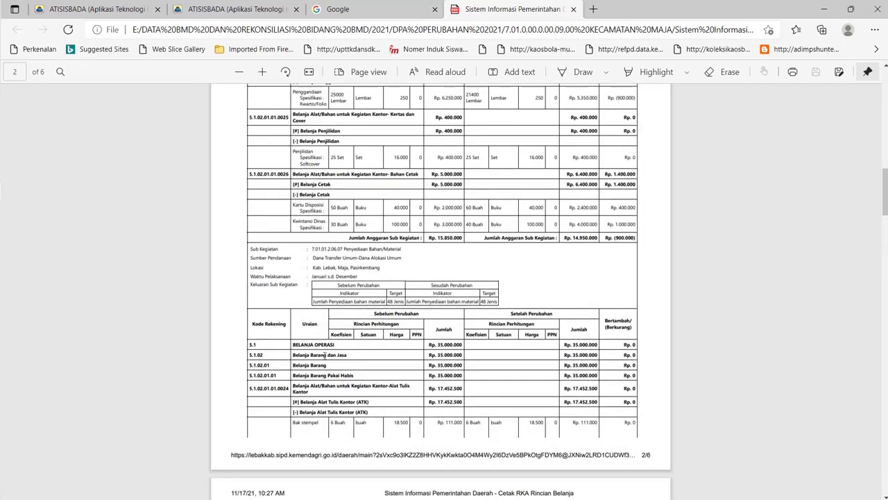
scroll(324, 355, down, 3)
scroll(325, 355, up, 5)
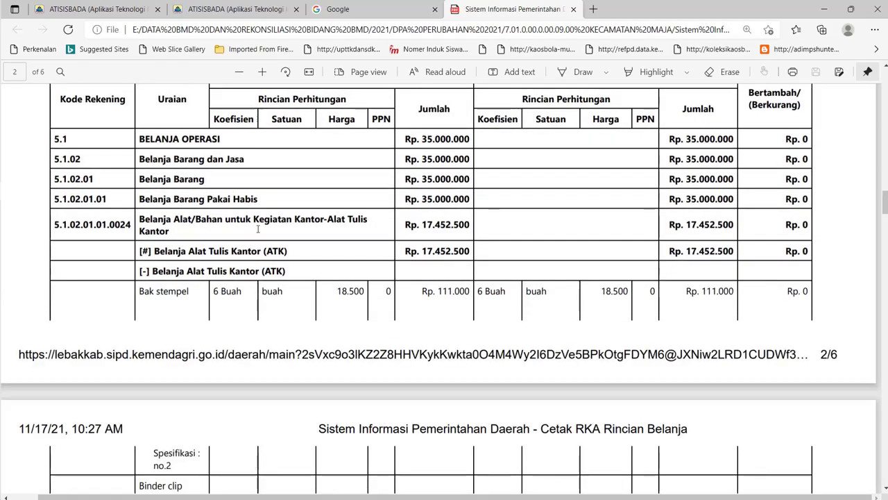
scroll(257, 229, up, 15)
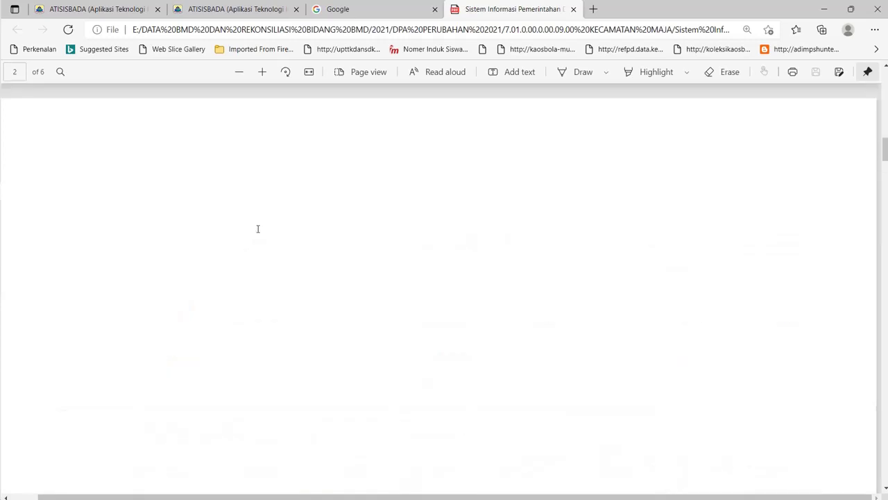
scroll(258, 229, up, 5)
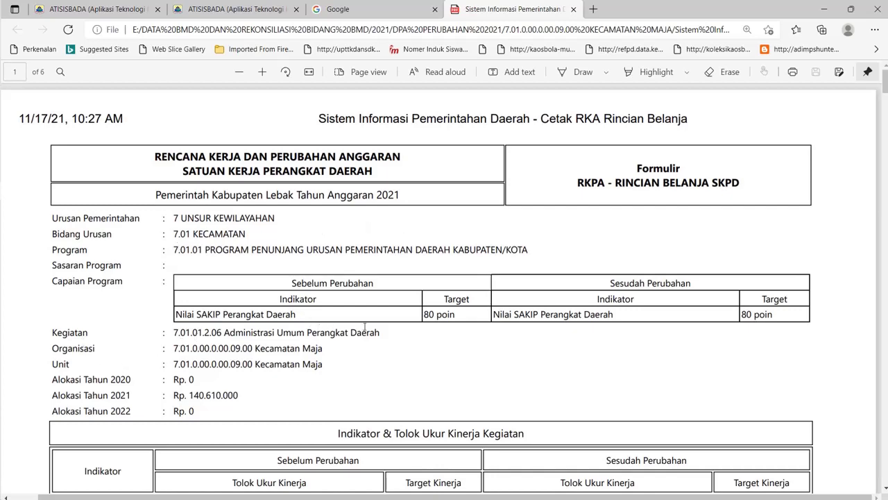
scroll(114, 367, down, 5)
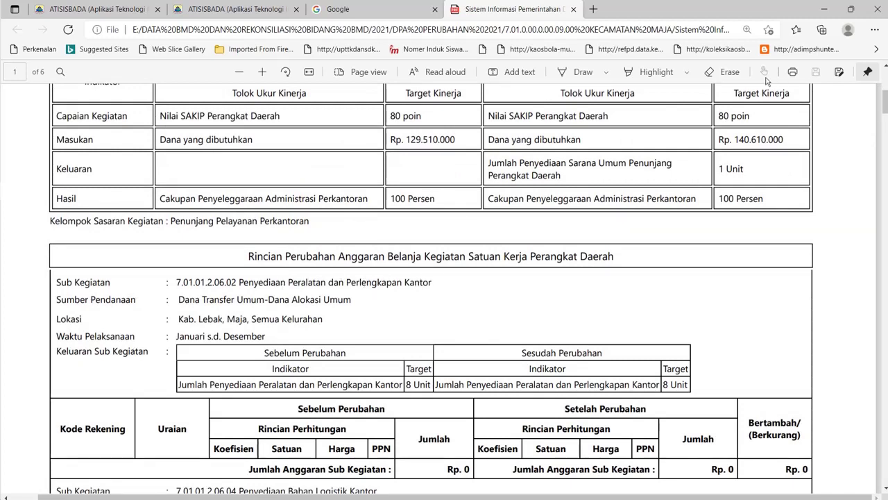
scroll(285, 386, up, 5)
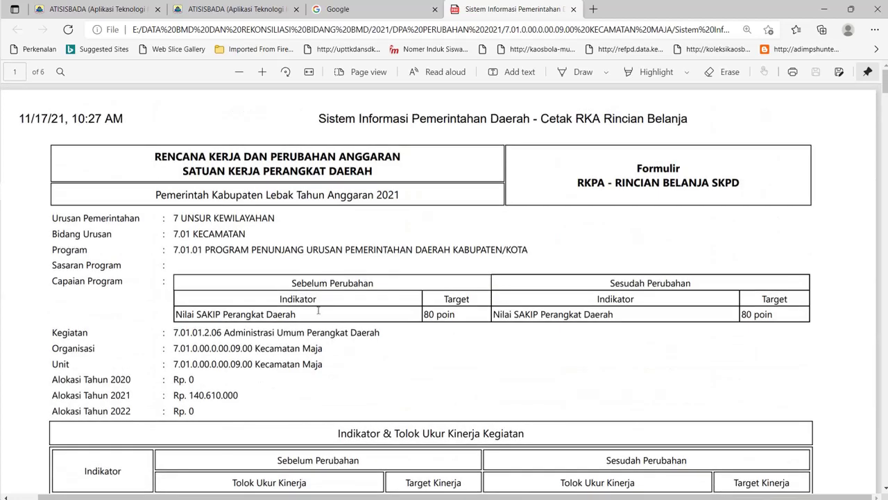
mouse_move(6, 247)
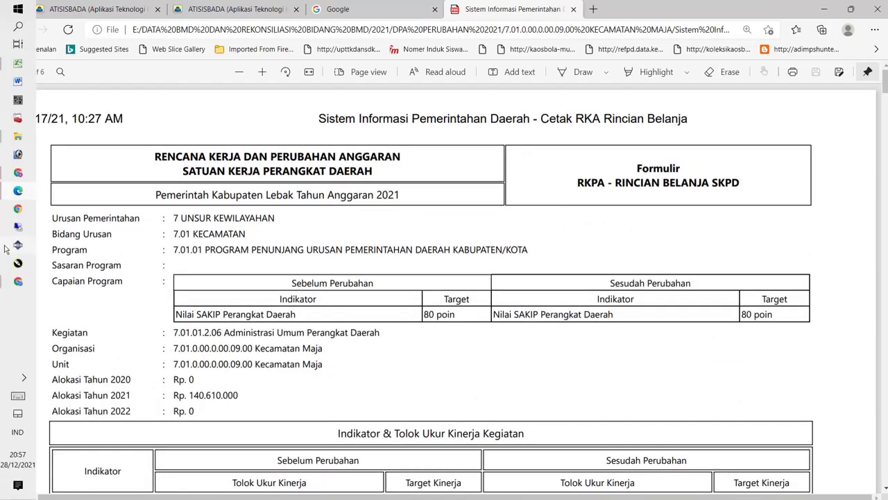
click(19, 282)
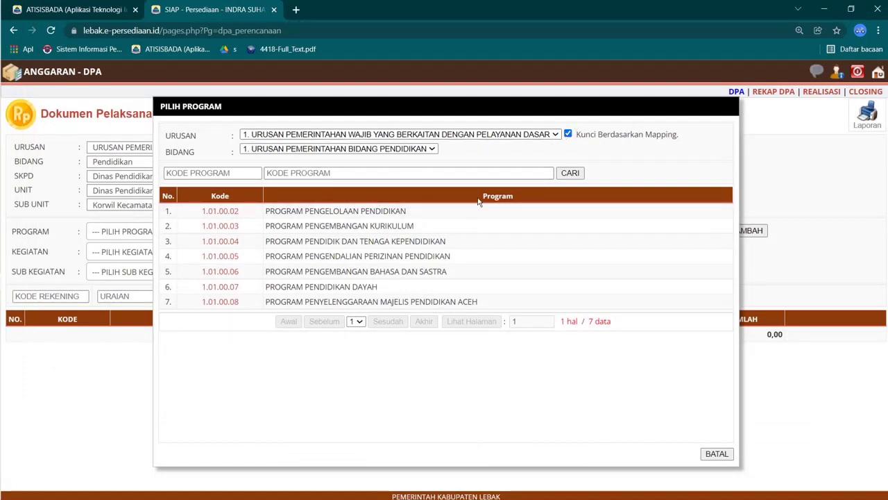
Step: Show programs from all urusan and choose program 0.00.00.01
click(568, 135)
click(568, 135)
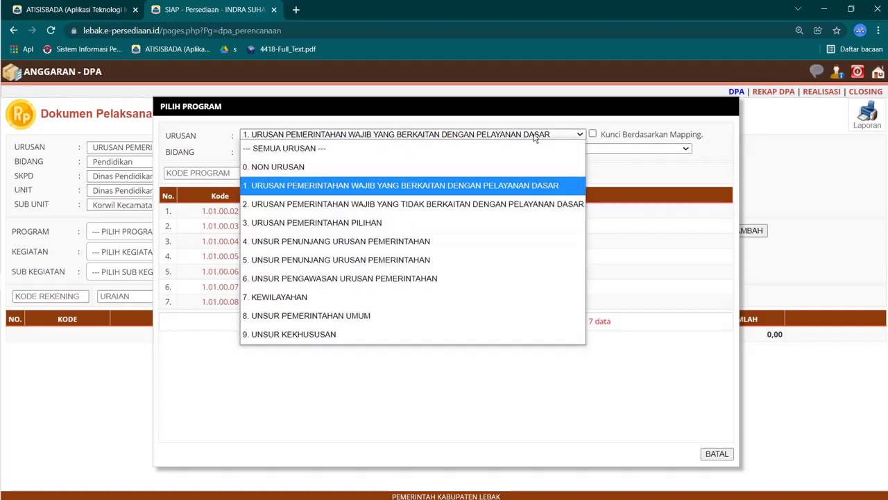
click(478, 154)
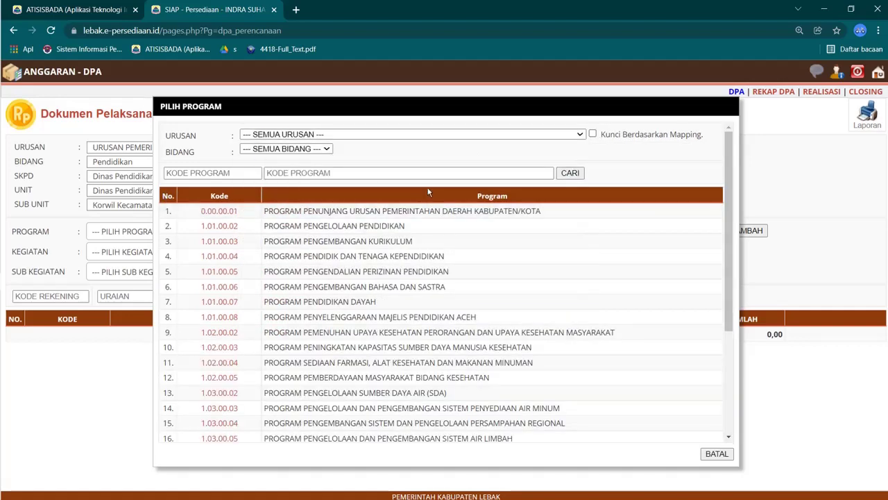
click(217, 211)
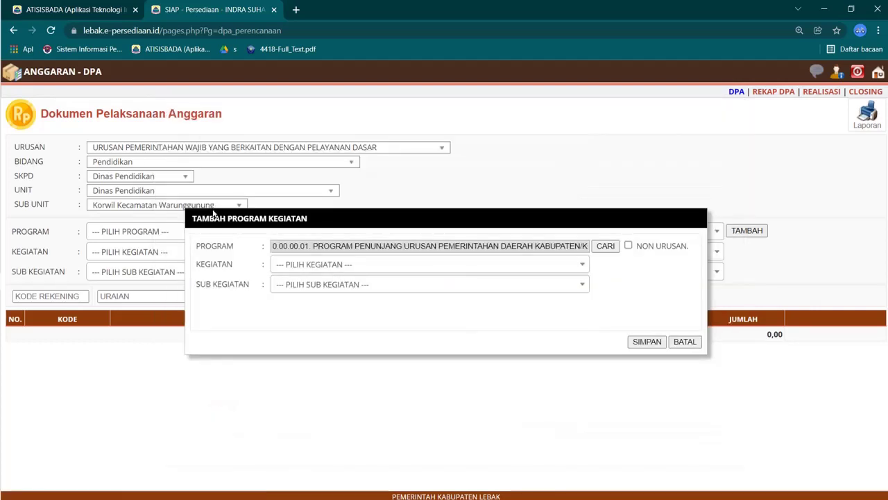
Step: Check the RKA PDF and pick activity 2.02 Administrasi Keuangan Perangkat Daerah
click(360, 265)
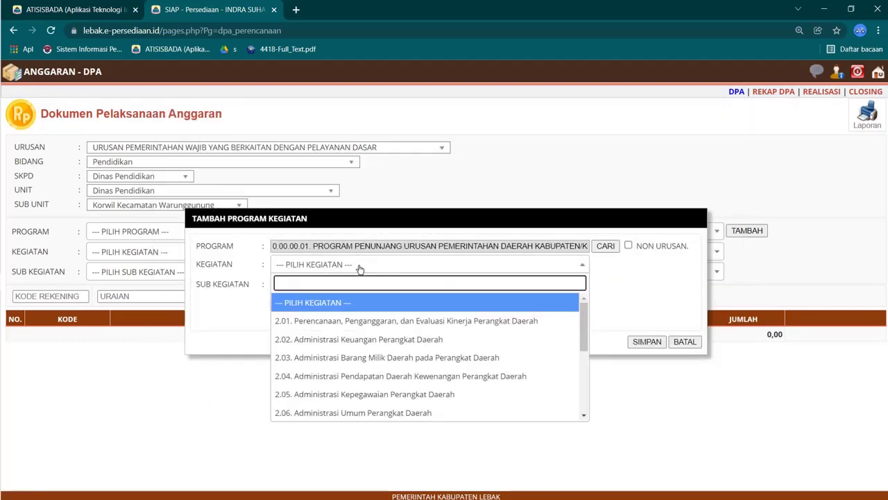
mouse_move(2, 306)
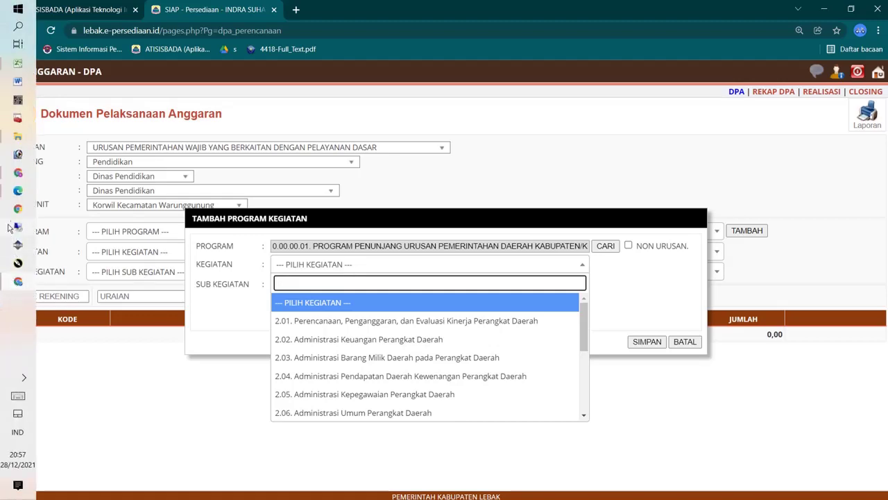
click(18, 190)
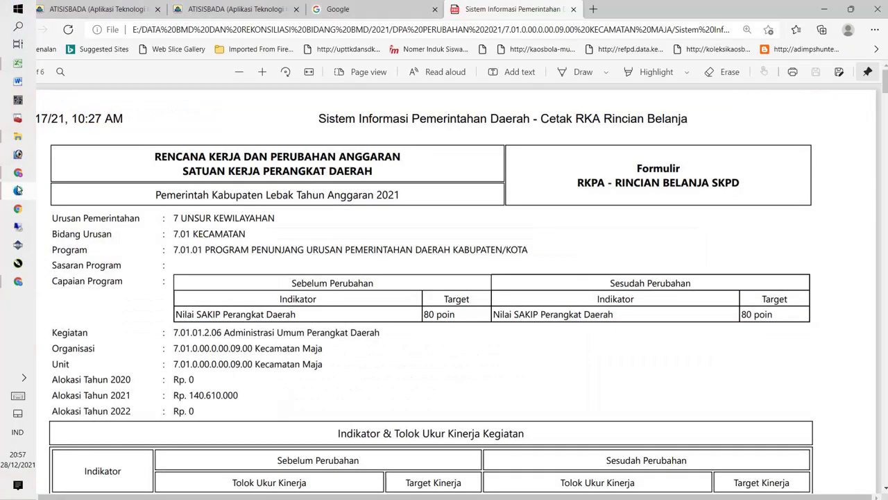
click(20, 282)
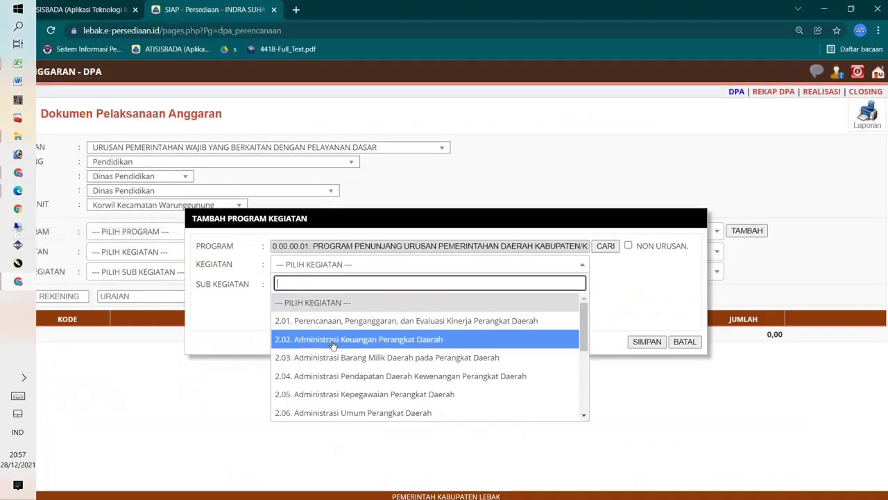
click(322, 337)
Step: Search the sub-activity list for a Penyediaan entry, check the RKA PDF, then close the list
click(311, 285)
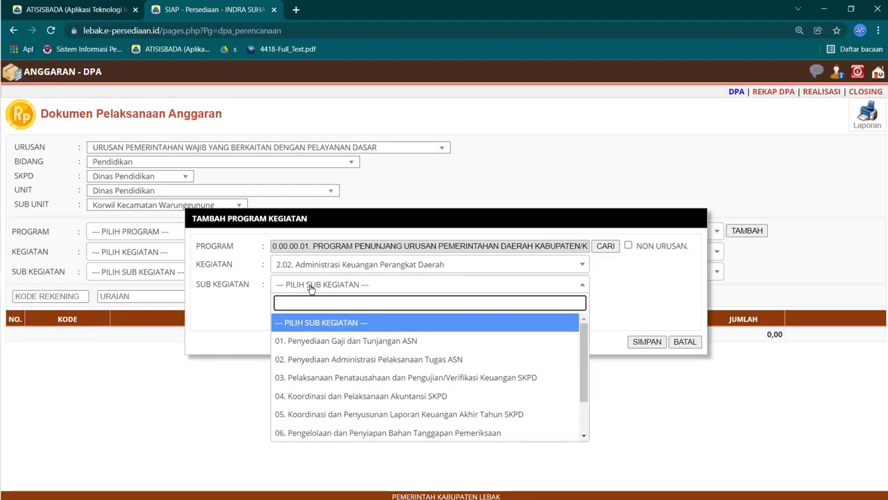
text(per)
key(BackSpace)
key(BackSpace)
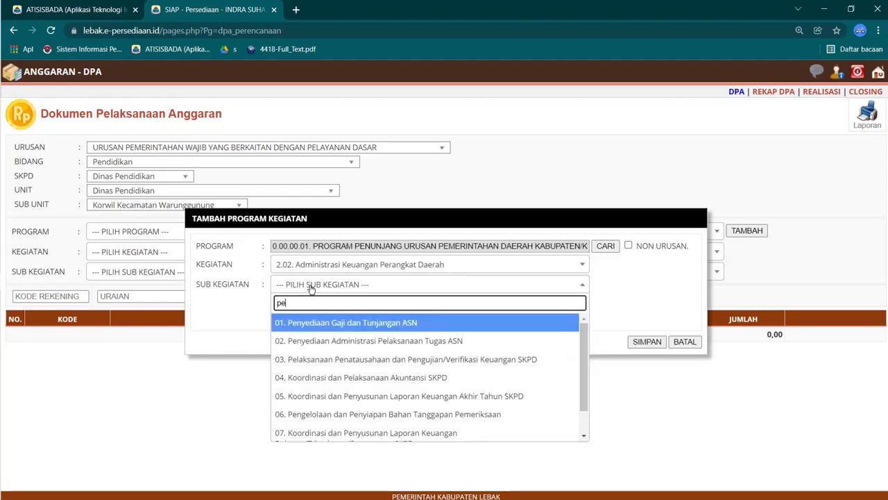
text(enye)
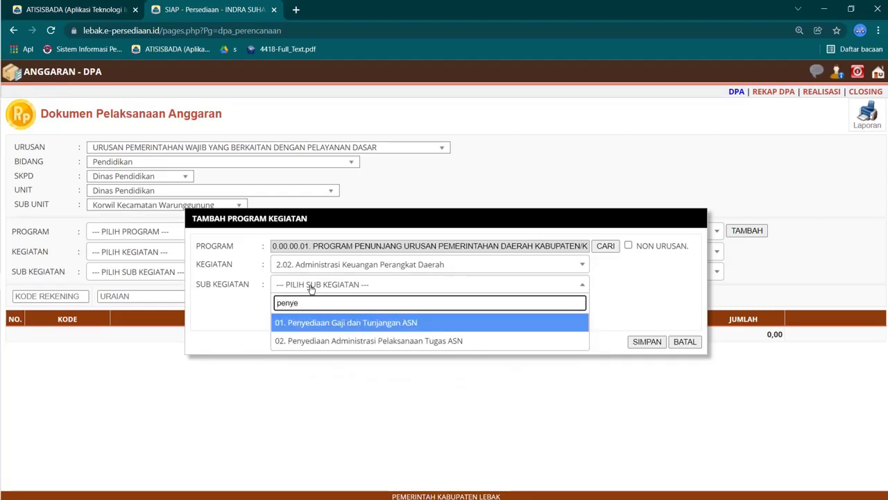
mouse_move(3, 259)
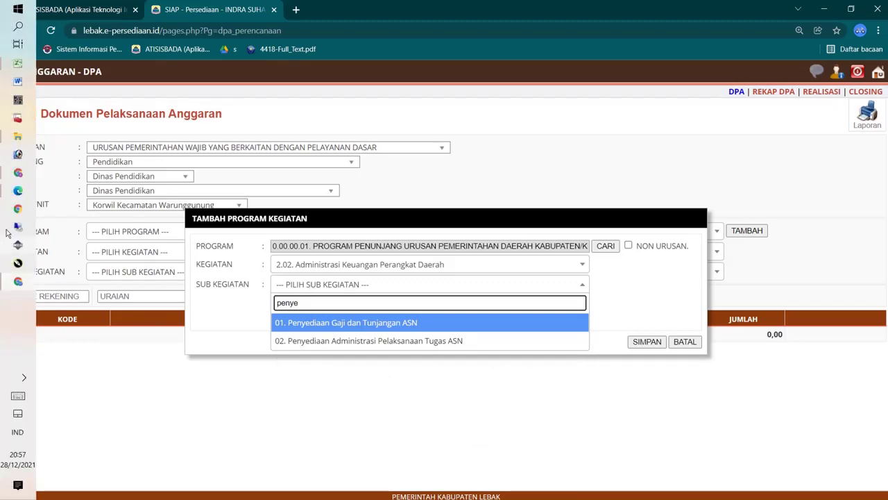
click(18, 281)
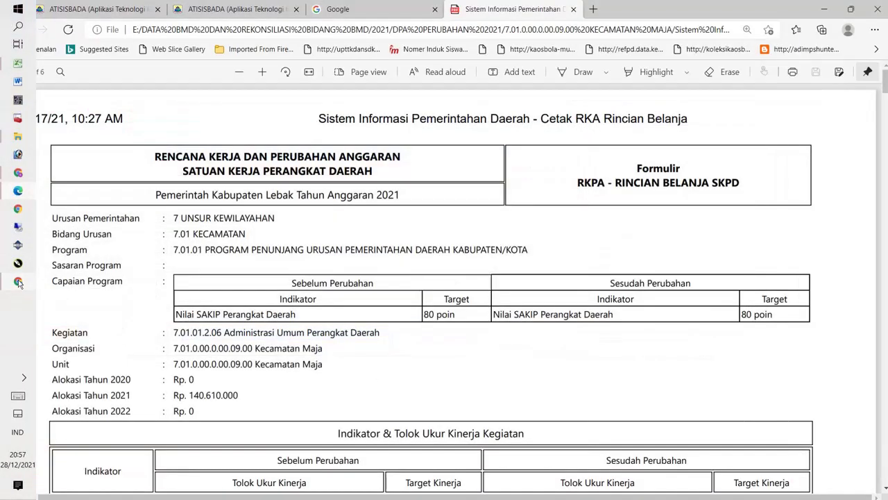
scroll(249, 242, down, 10)
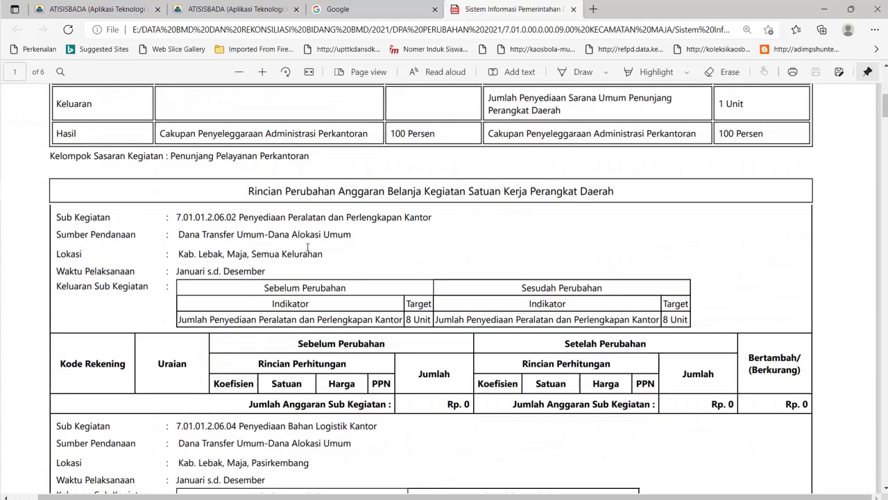
mouse_move(3, 281)
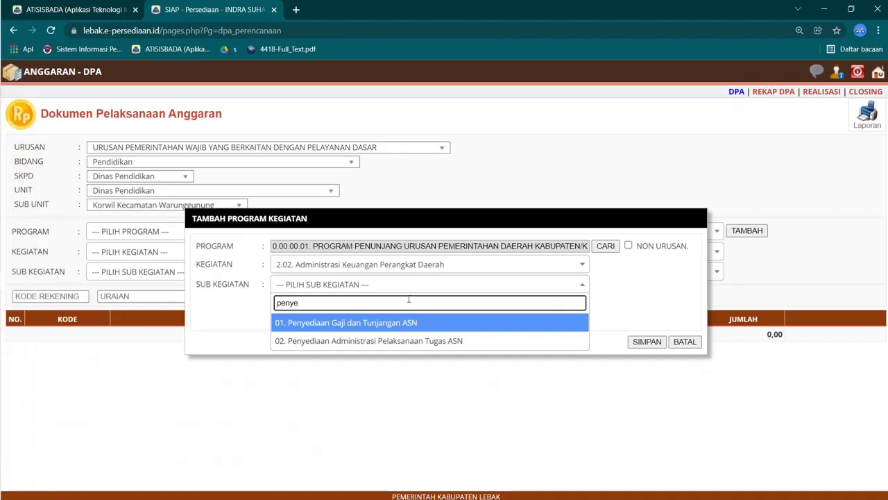
click(403, 288)
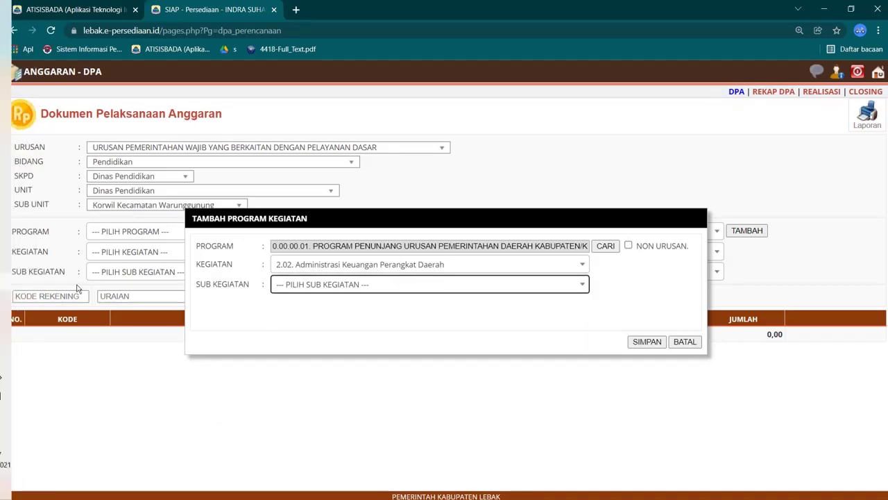
Step: Change to activity 2.06 with sub-activity 02. Penyediaan Peralatan dan Perlengkapan Kantor and save
click(406, 269)
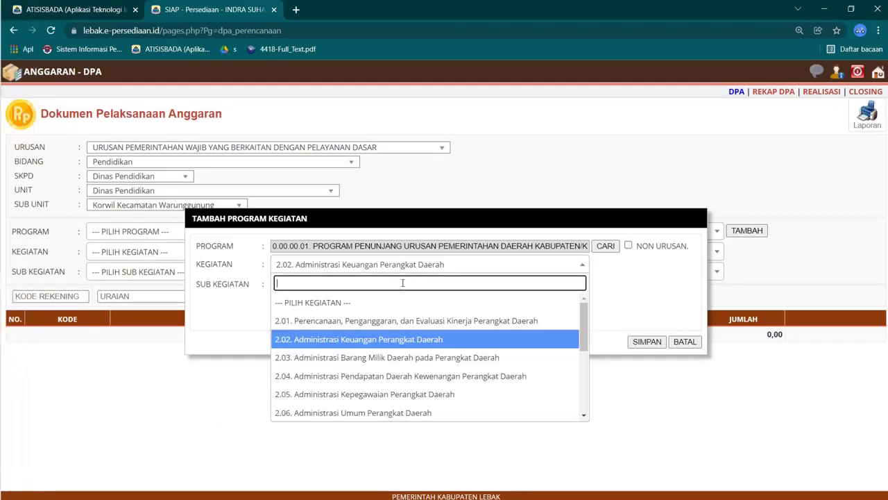
click(340, 413)
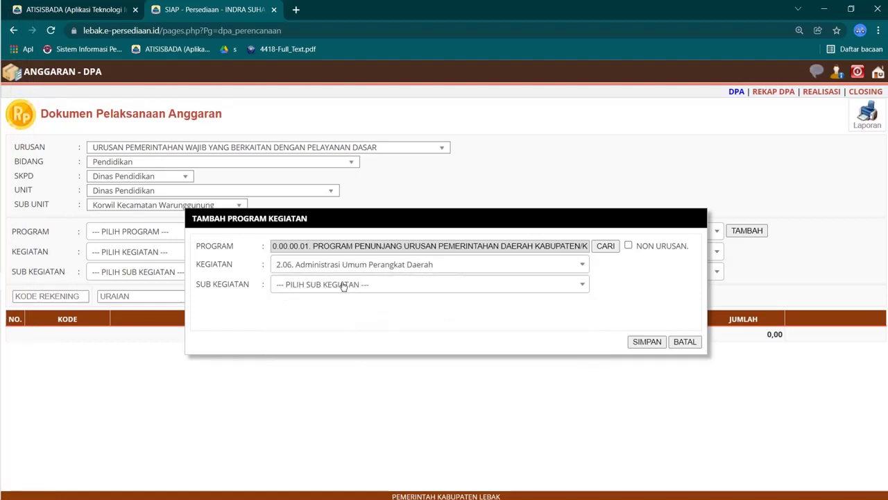
click(343, 284)
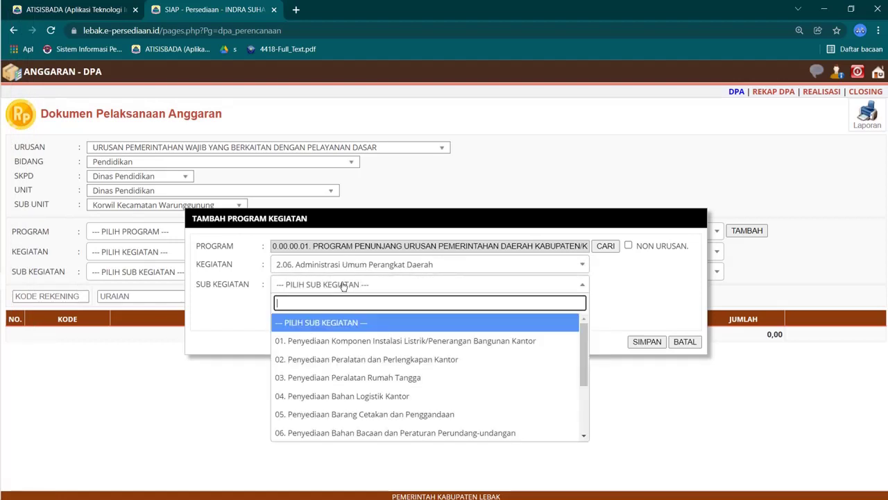
click(356, 363)
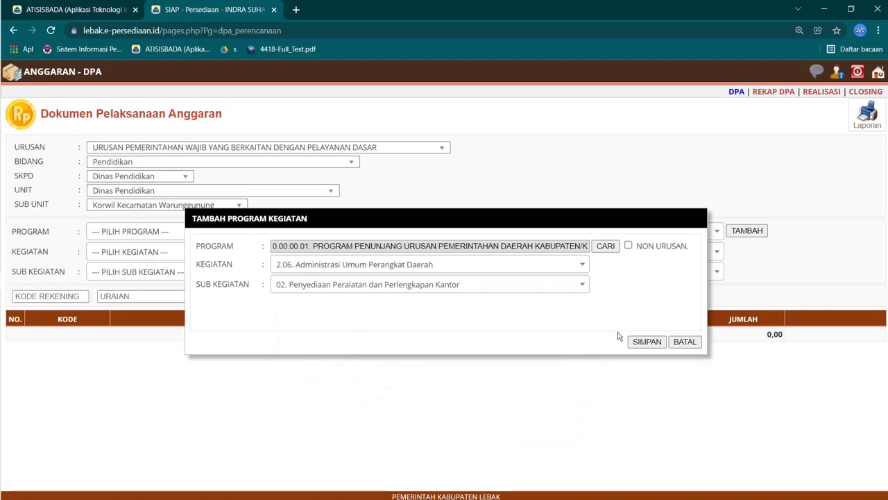
click(644, 341)
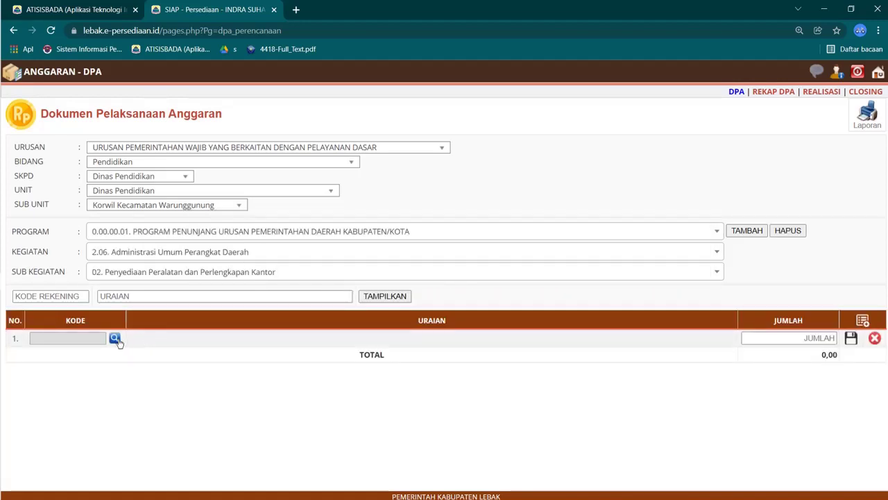
Step: Open the account-code list for the new row and switch to the PDF
click(115, 339)
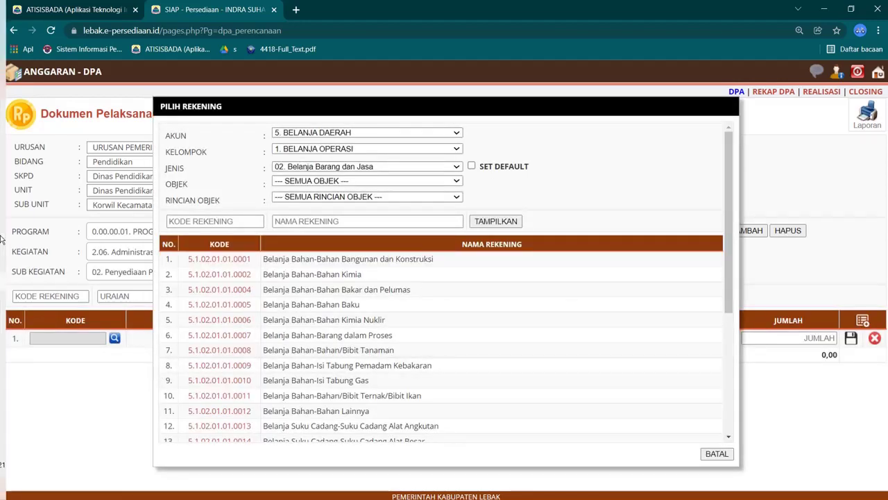
mouse_move(1, 238)
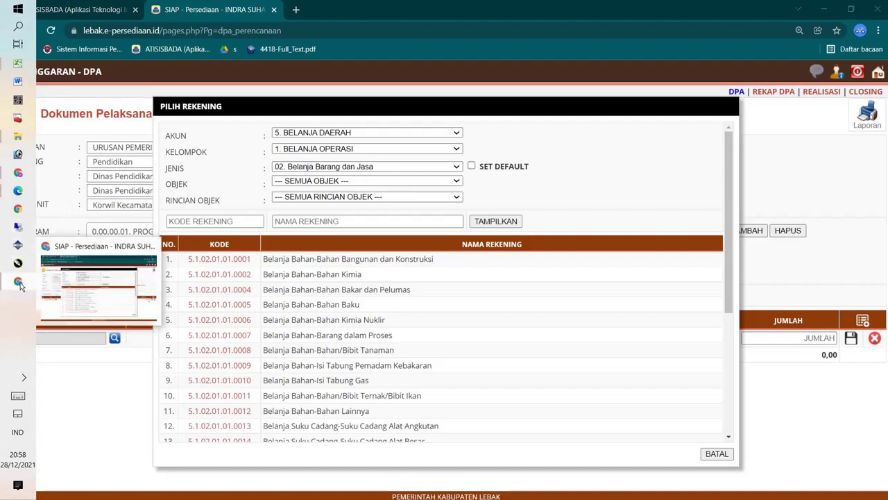
click(21, 283)
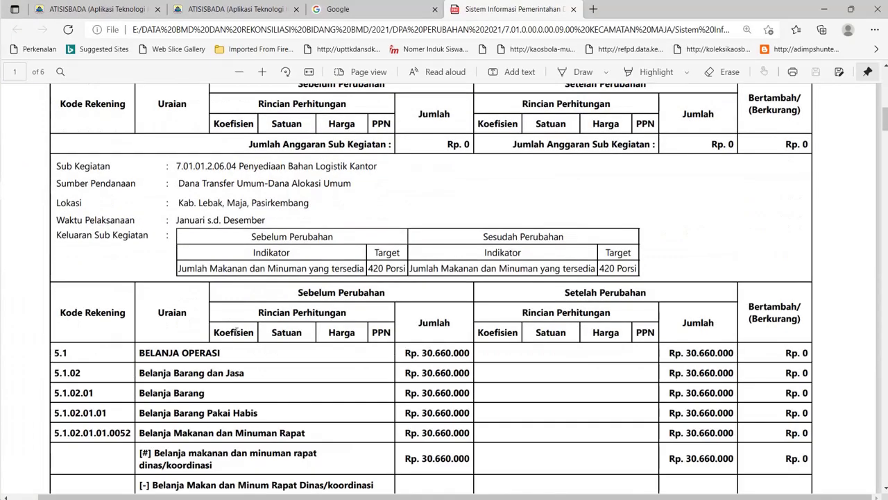
Step: Scroll the DPA PDF and mark the Alat Tulis Kantor spending line
scroll(236, 331, down, 5)
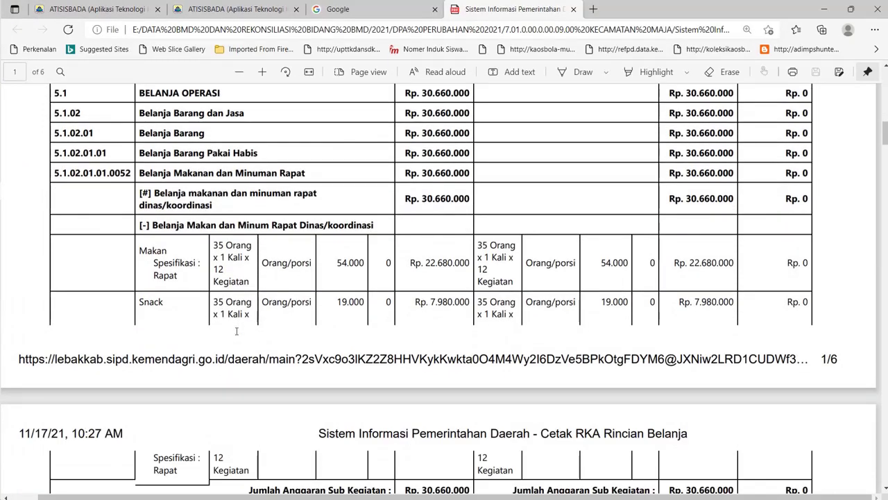
scroll(232, 323, down, 6)
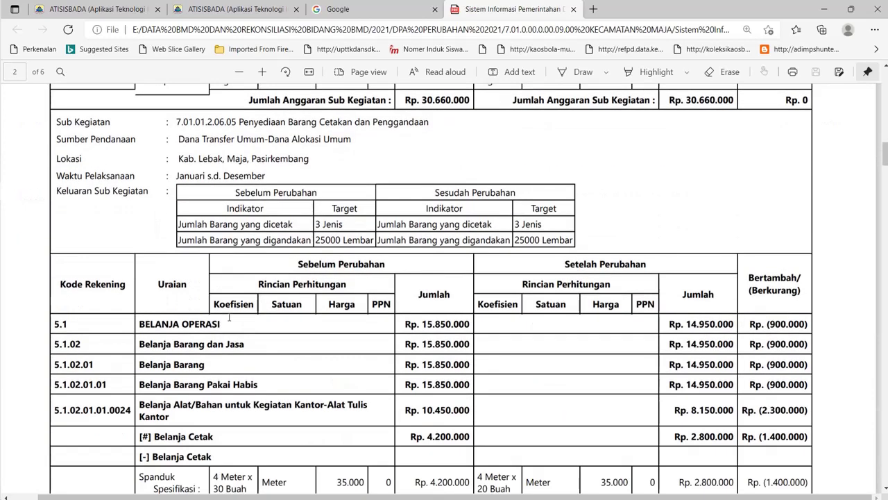
scroll(229, 317, down, 3)
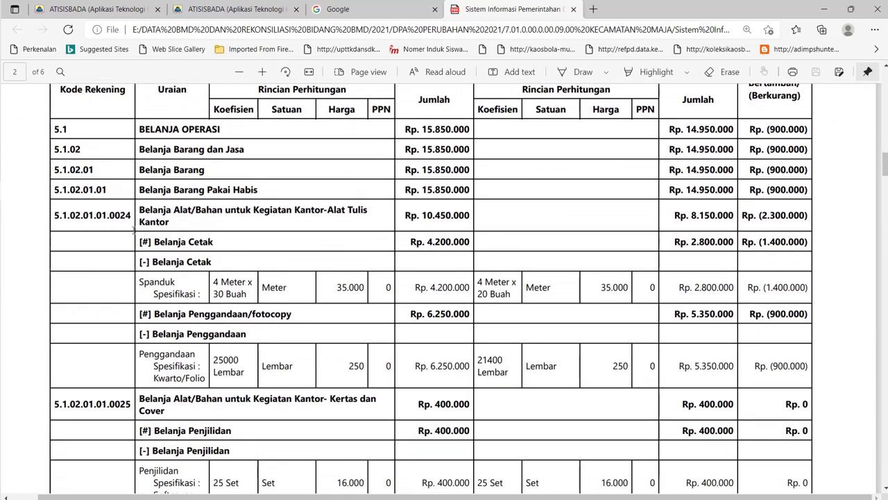
drag(141, 209, 170, 222)
Step: Select sub-activity 7.01.01.2.06.07 Penyediaan Bahan/Material in the PDF, then return to SIAP
scroll(221, 276, up, 10)
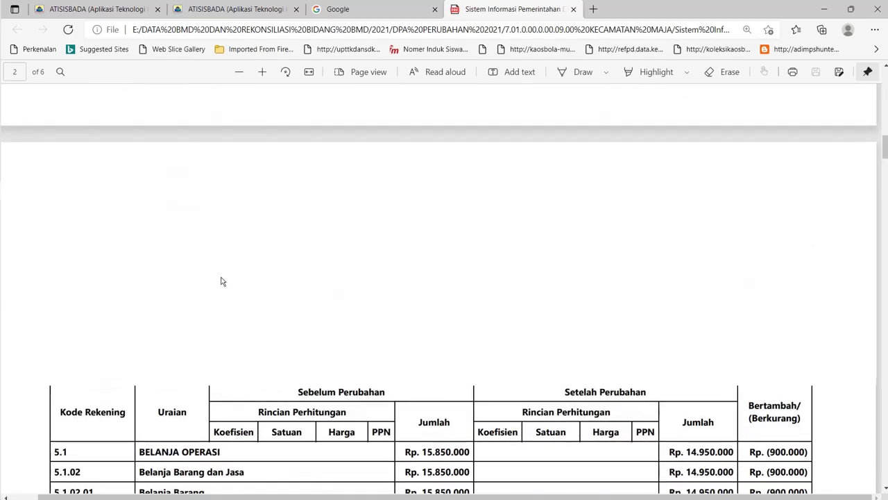
scroll(222, 276, down, 10)
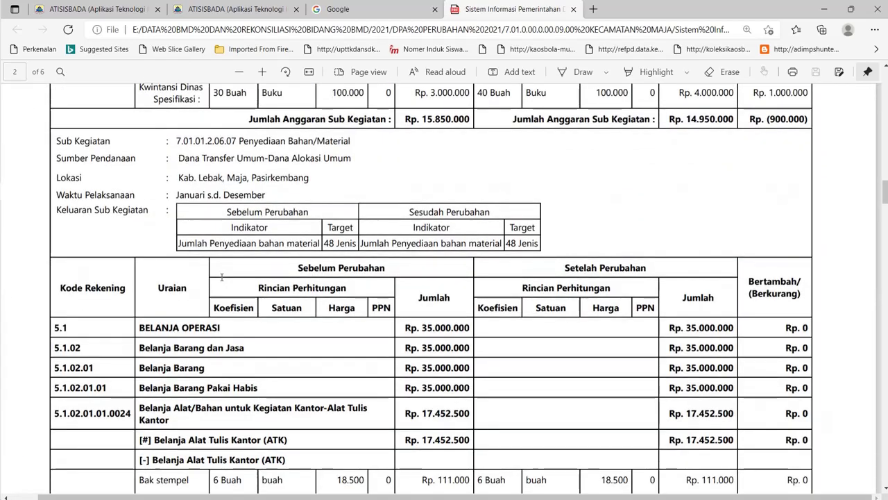
scroll(221, 277, down, 3)
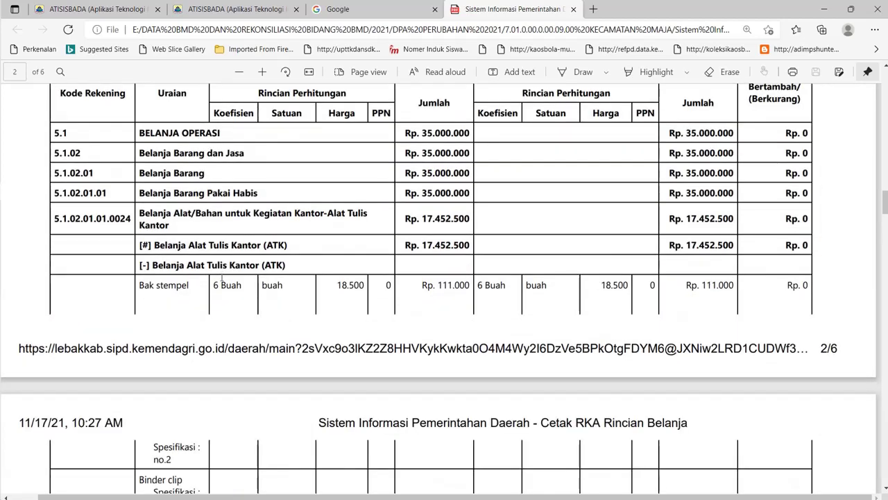
scroll(222, 276, down, 6)
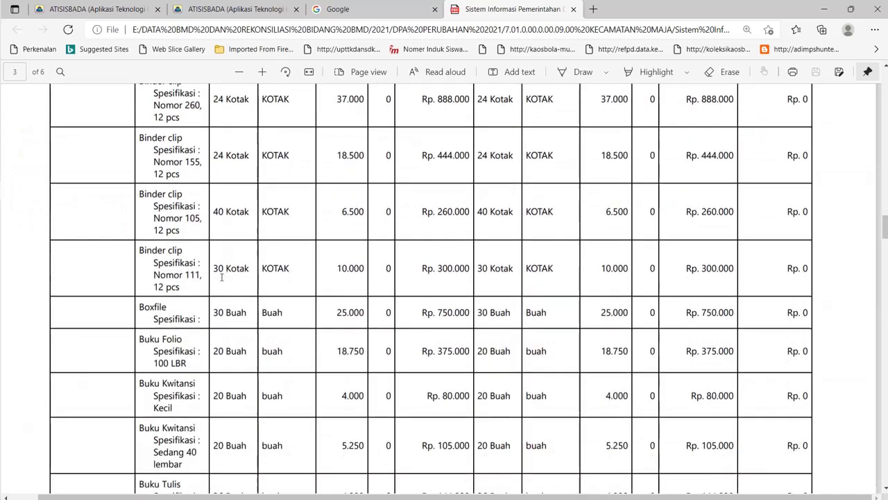
scroll(221, 277, up, 5)
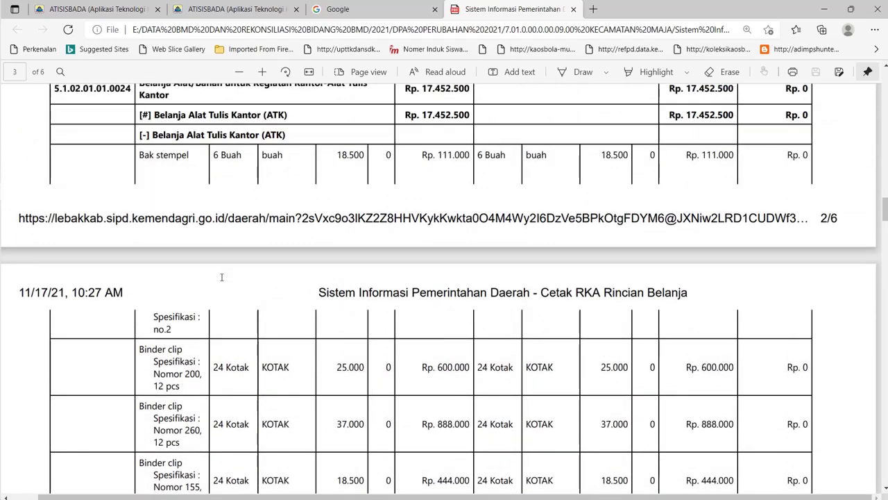
scroll(221, 276, up, 5)
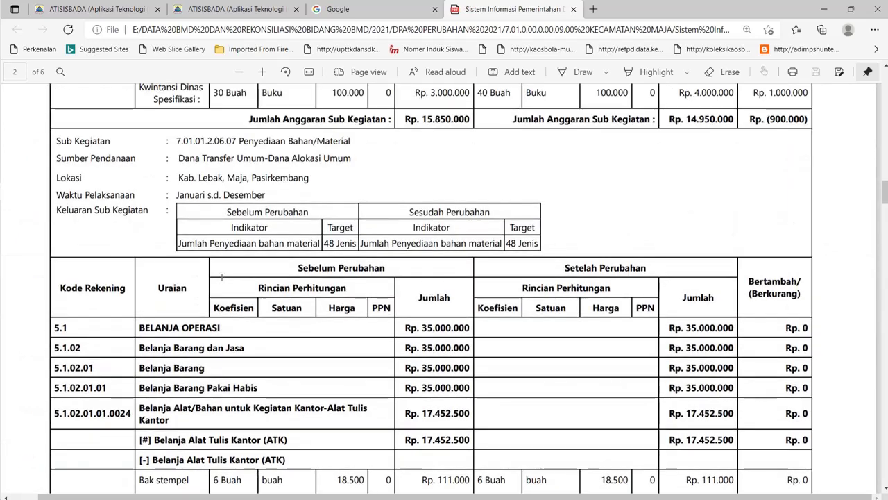
scroll(221, 276, down, 6)
scroll(221, 277, up, 6)
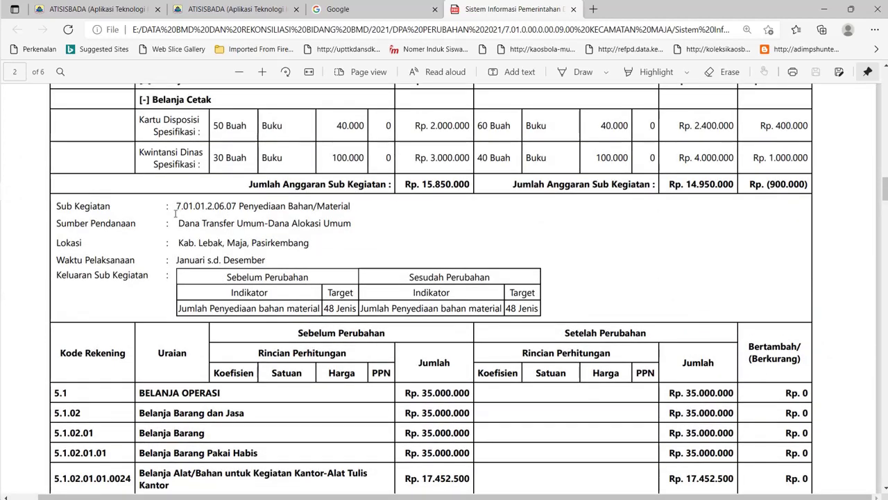
drag(176, 208, 356, 206)
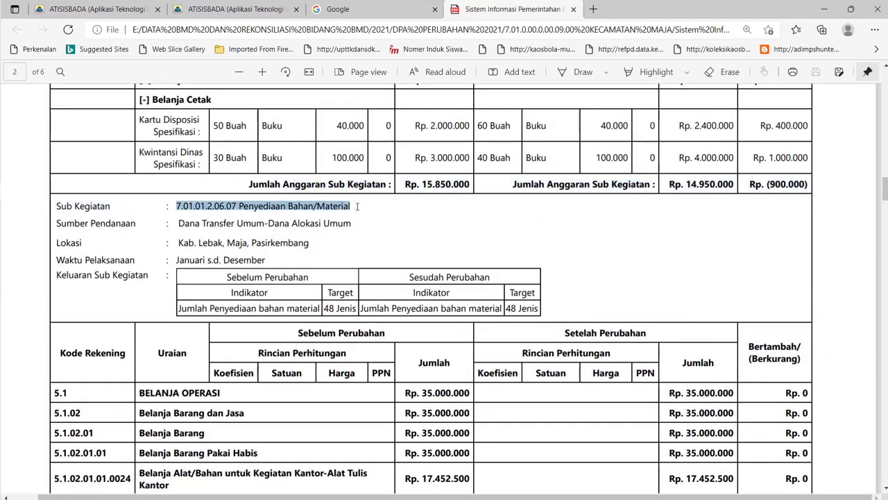
mouse_move(10, 249)
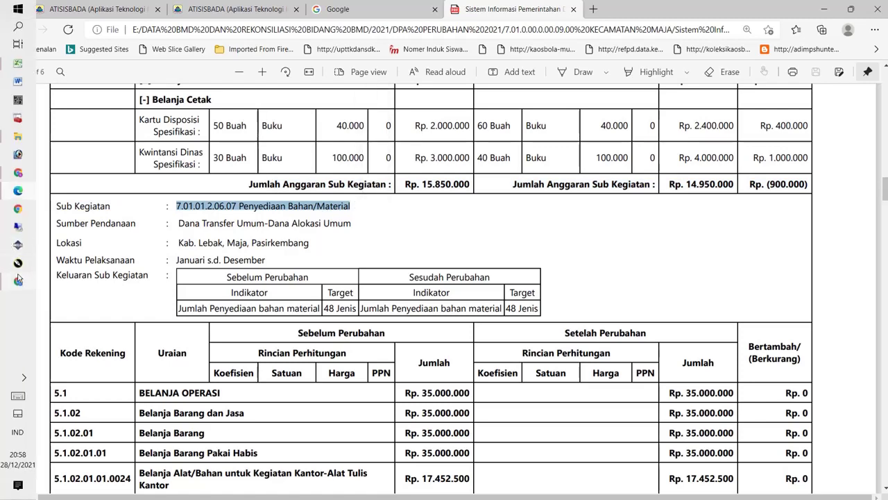
click(18, 279)
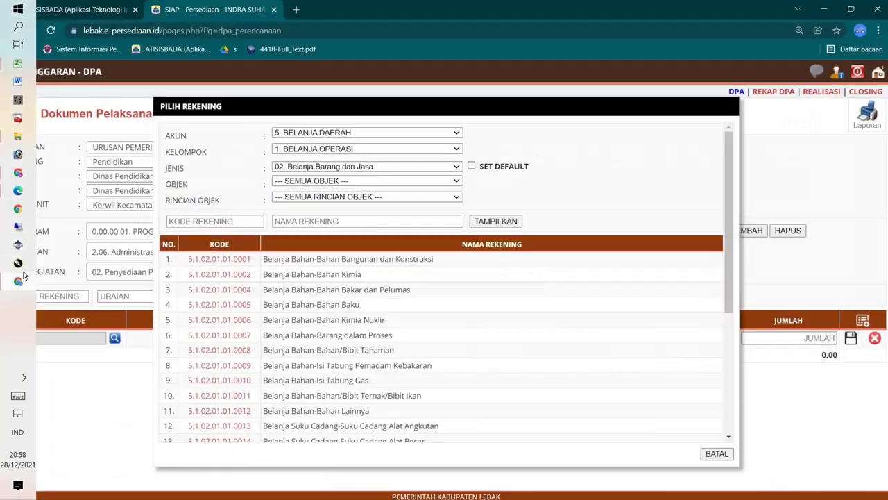
Step: Cancel the account picker and leave the sub-activity unchanged
click(716, 455)
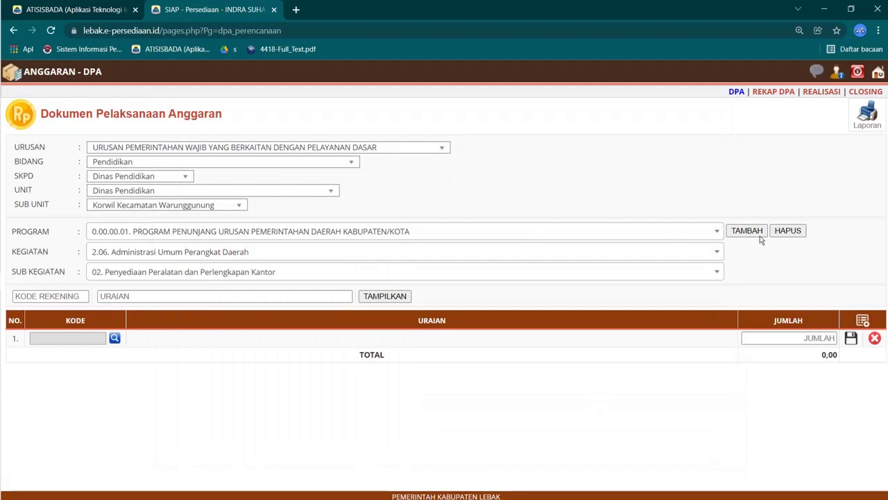
click(671, 272)
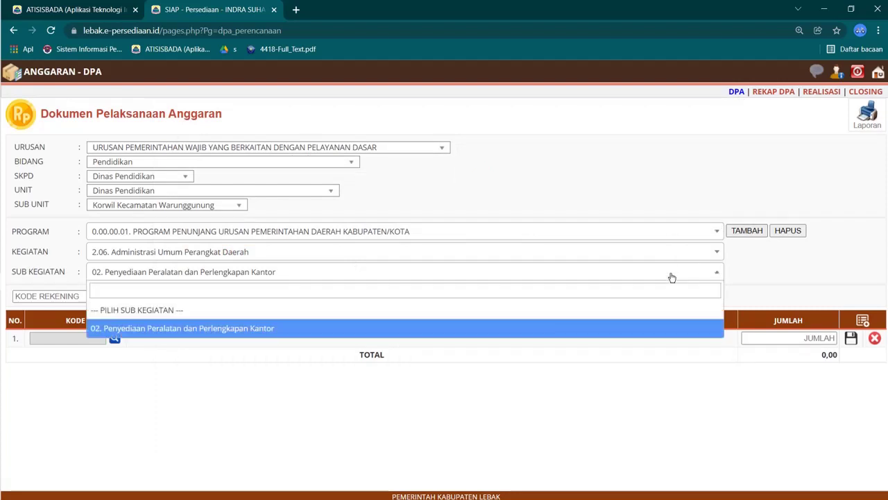
click(672, 272)
Step: Add a new program activity, choosing program 0.00.00.01 from all affairs
click(745, 234)
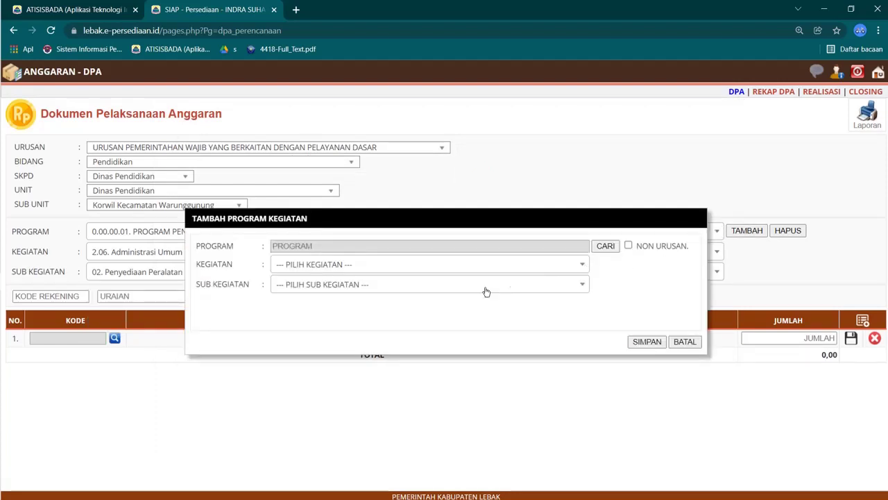
click(614, 246)
click(568, 134)
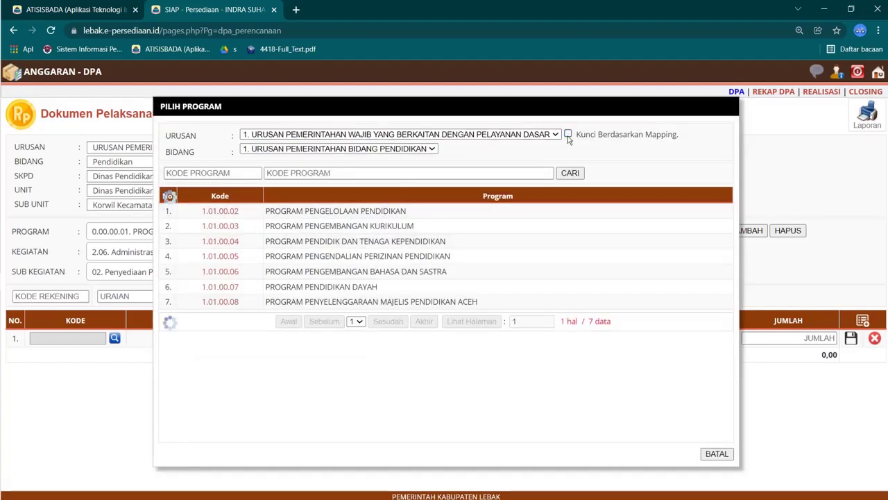
click(517, 136)
click(472, 148)
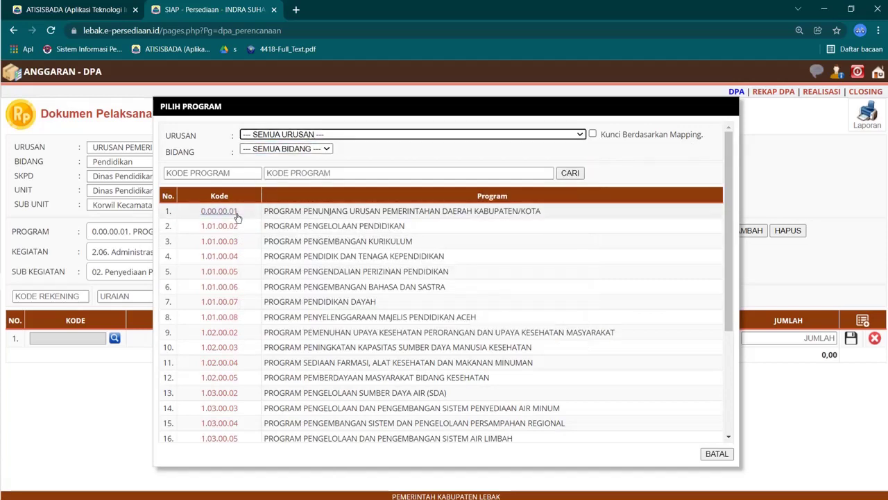
click(231, 212)
Step: Choose activity 2.06 and sub-activity 07 Penyediaan Bahan/Material, then save
click(350, 264)
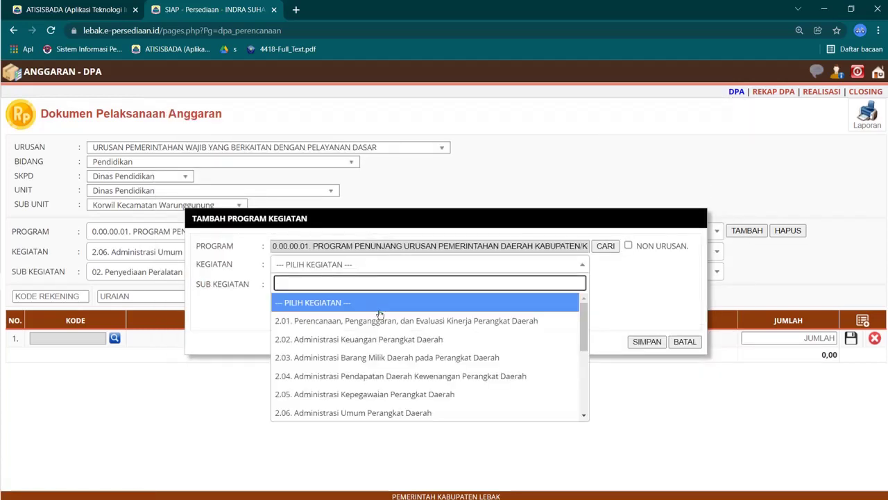
click(399, 409)
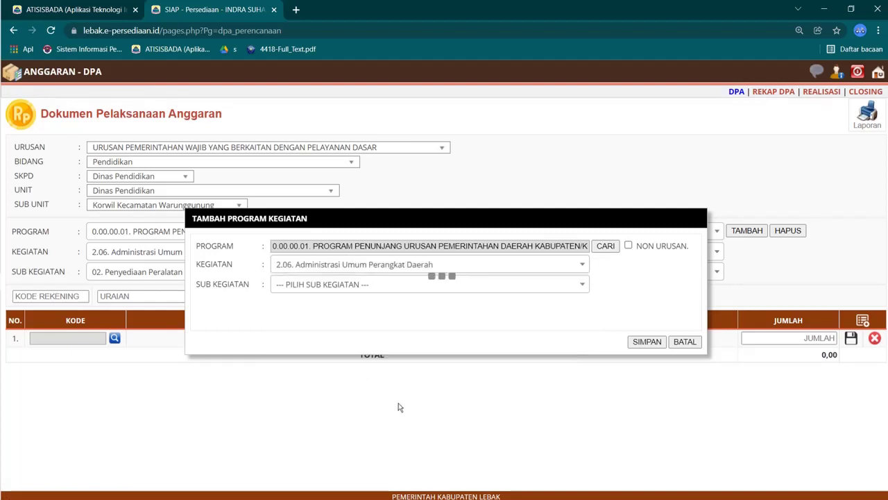
click(327, 286)
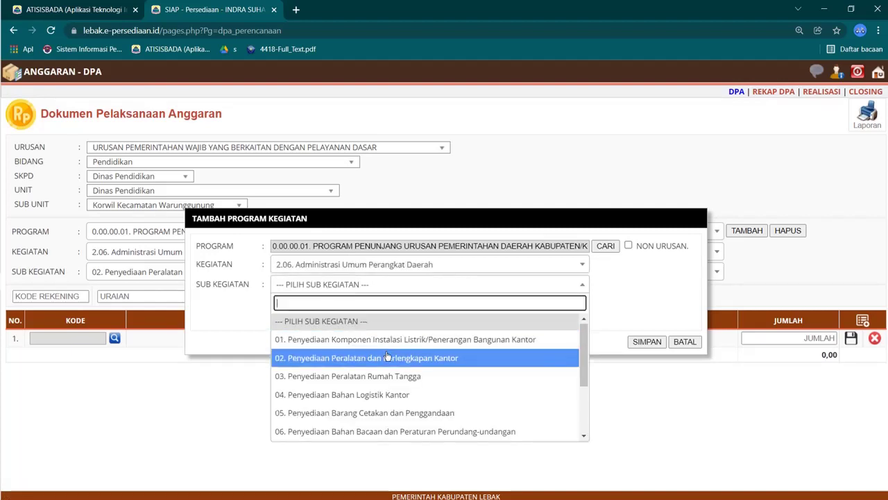
scroll(354, 358, down, 2)
mouse_move(2, 310)
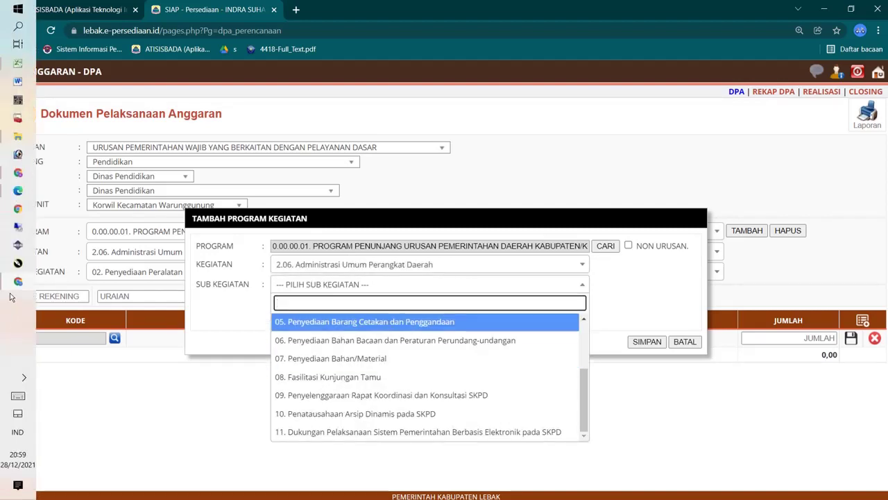
click(15, 289)
click(15, 286)
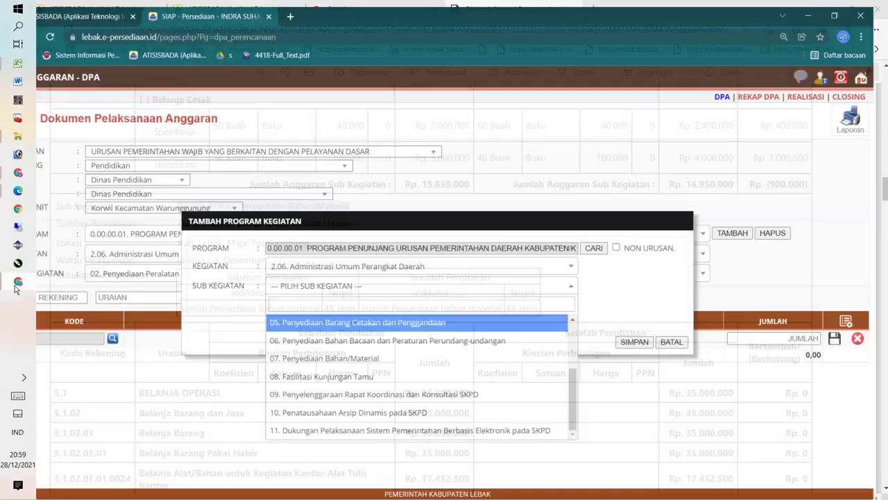
click(380, 357)
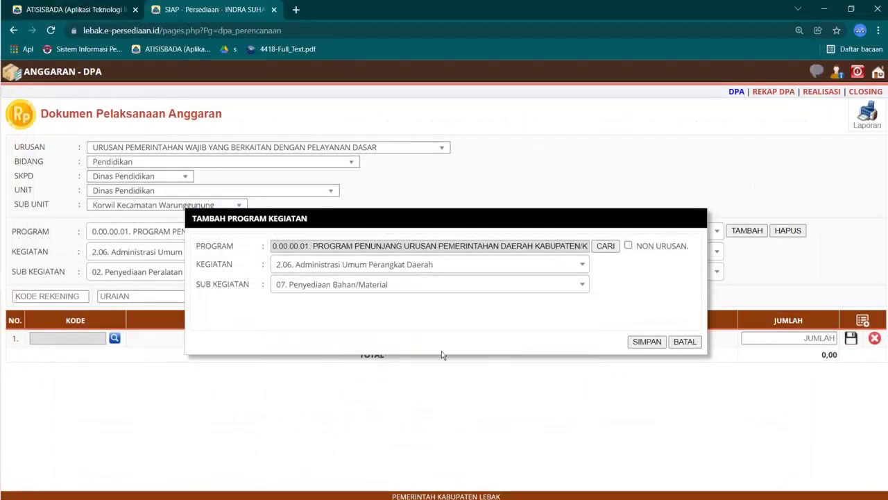
click(647, 341)
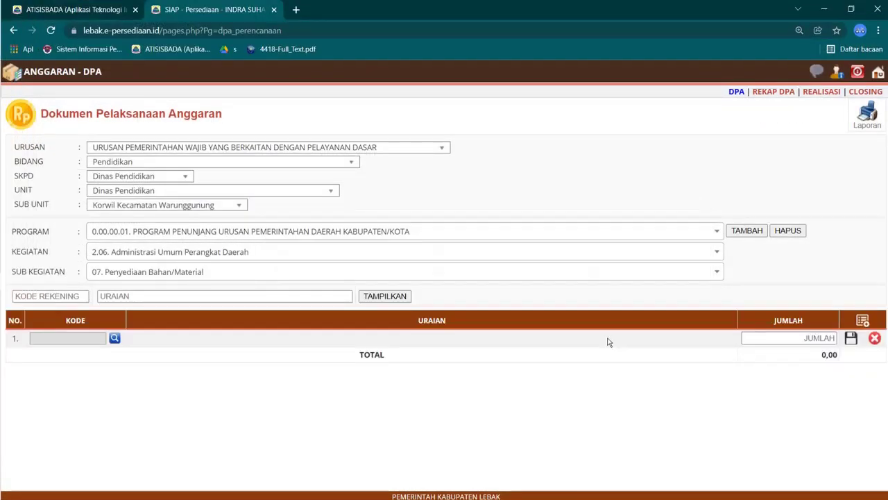
Step: Open row 1's account lookup and check the account in the DPA PDF
click(114, 338)
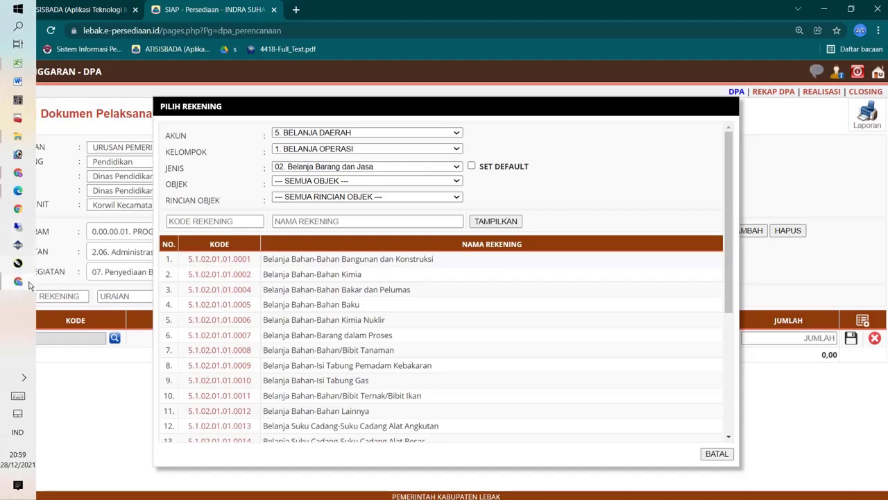
click(18, 281)
scroll(270, 393, down, 3)
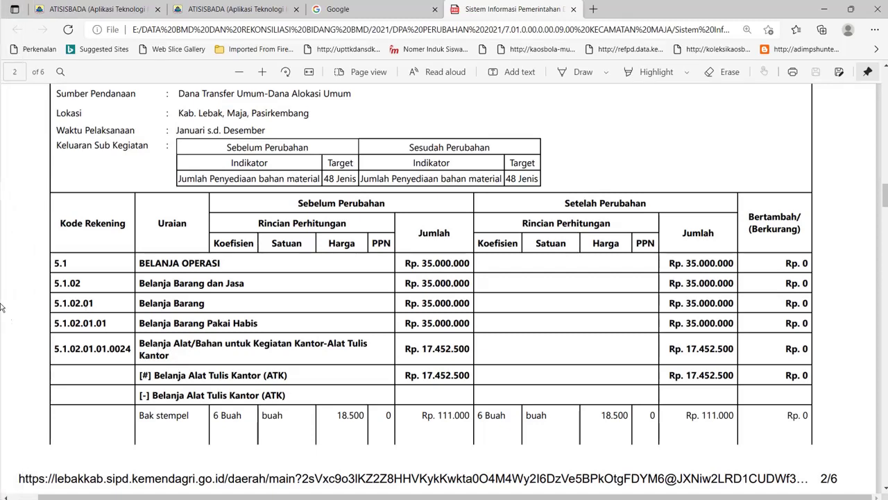
click(18, 286)
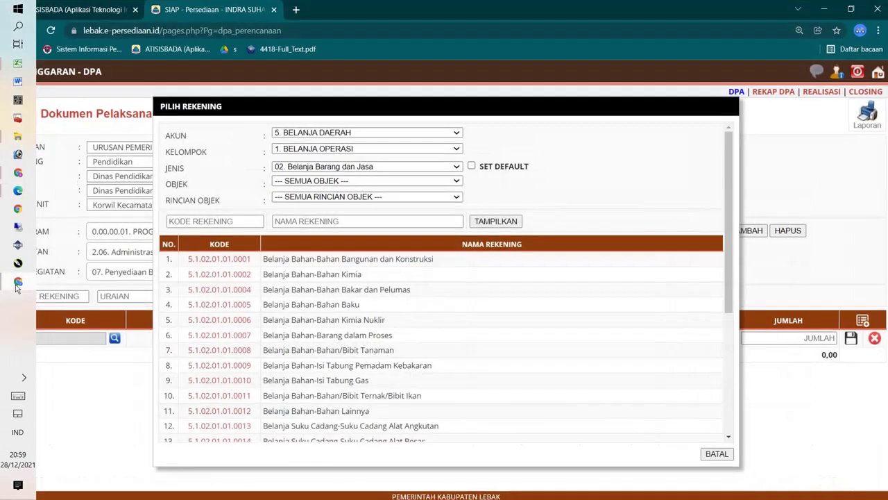
Step: Search accounts for 'alat tulis' and pick 5.1.02.01.01.0024 for row 1
click(395, 217)
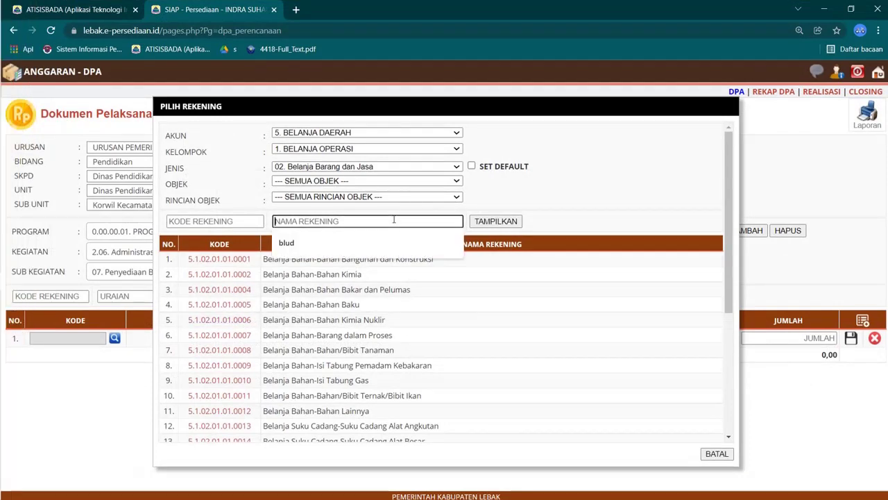
text(alat)
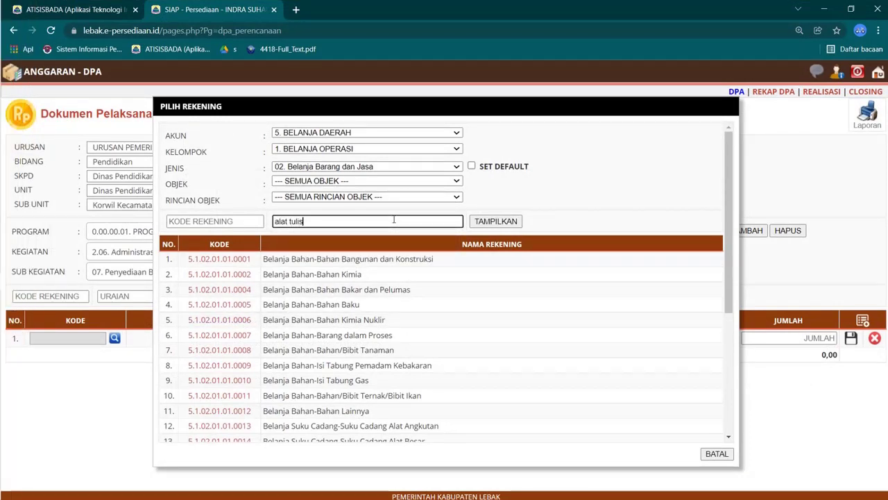
text( tulis)
click(507, 220)
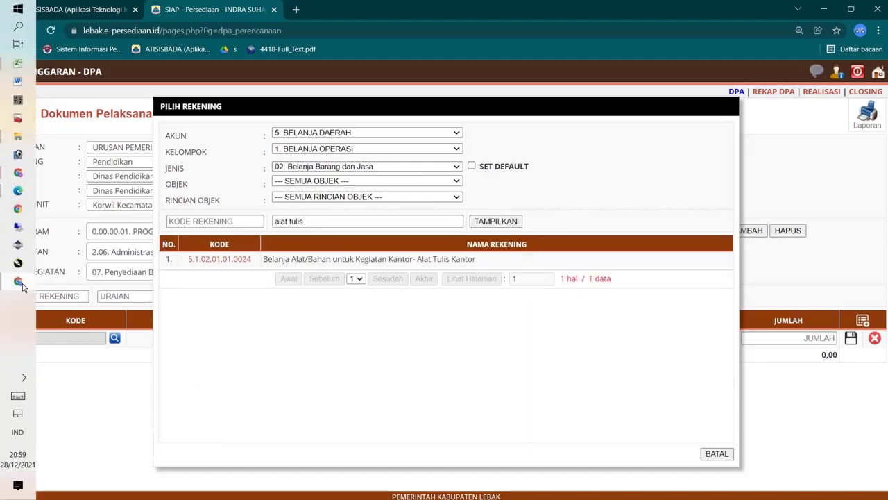
click(19, 285)
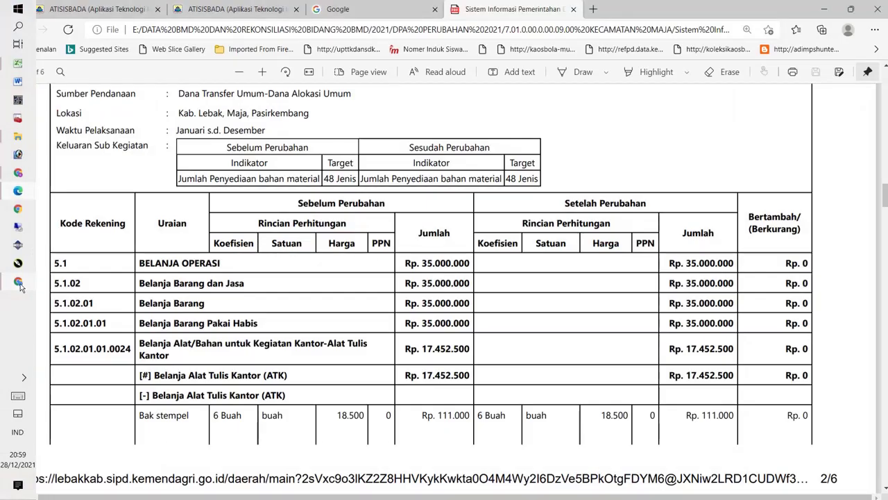
click(20, 284)
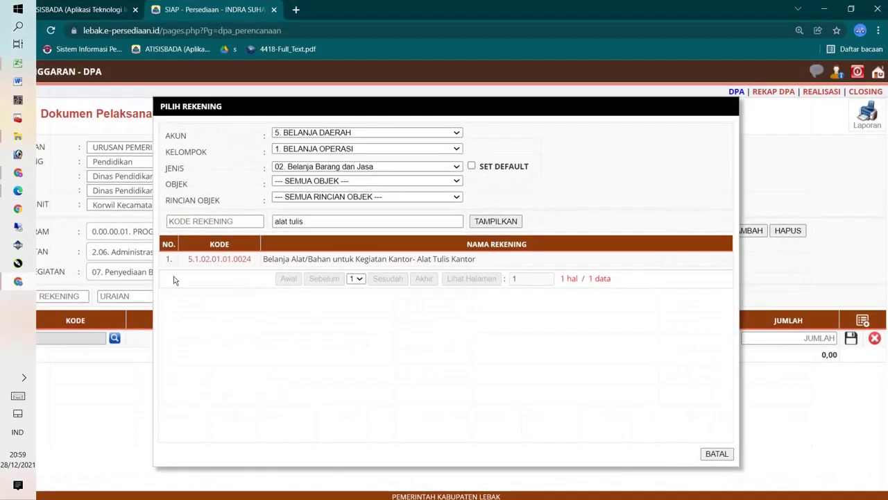
click(229, 264)
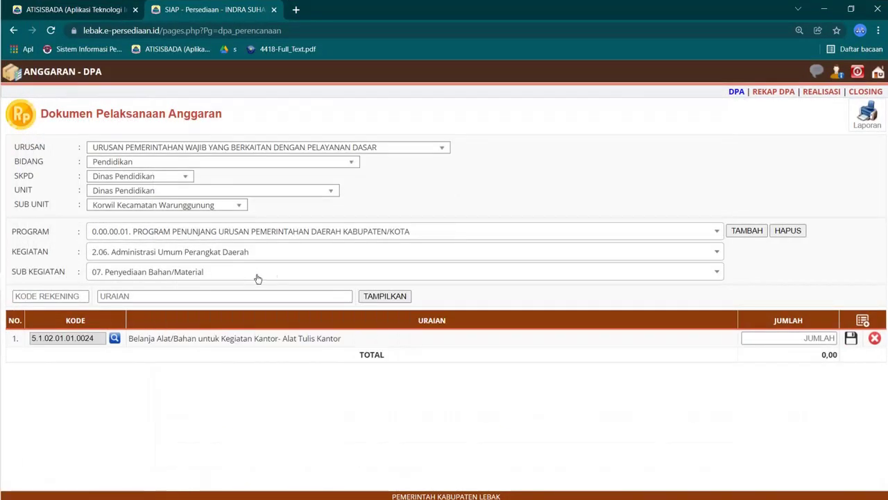
Step: Copy the revised amount 17.452.500 from the DPA PDF
mouse_move(19, 307)
click(17, 287)
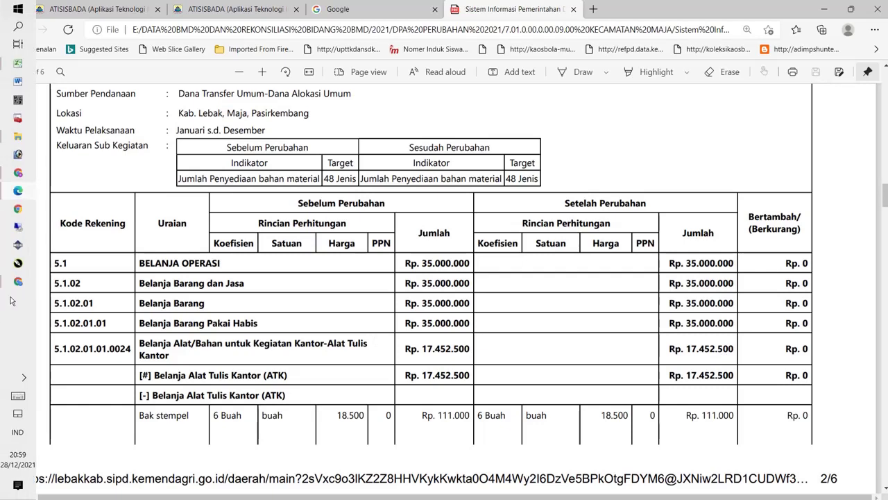
click(15, 283)
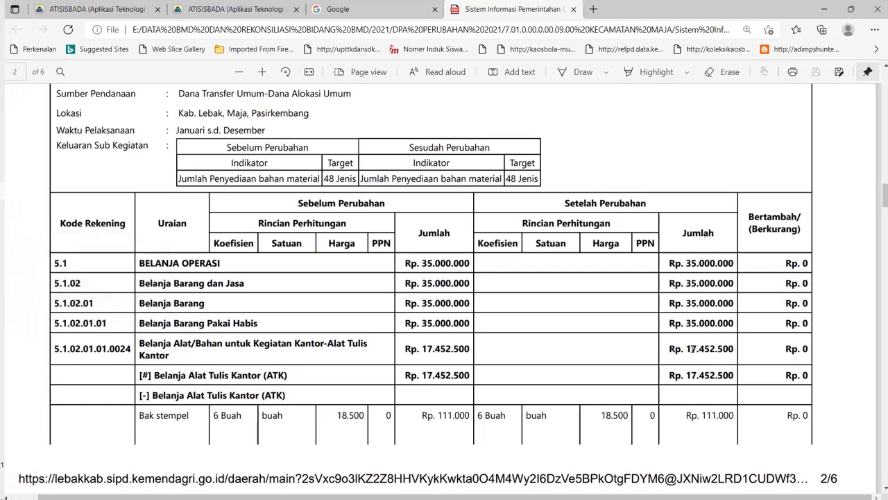
drag(685, 348, 731, 348)
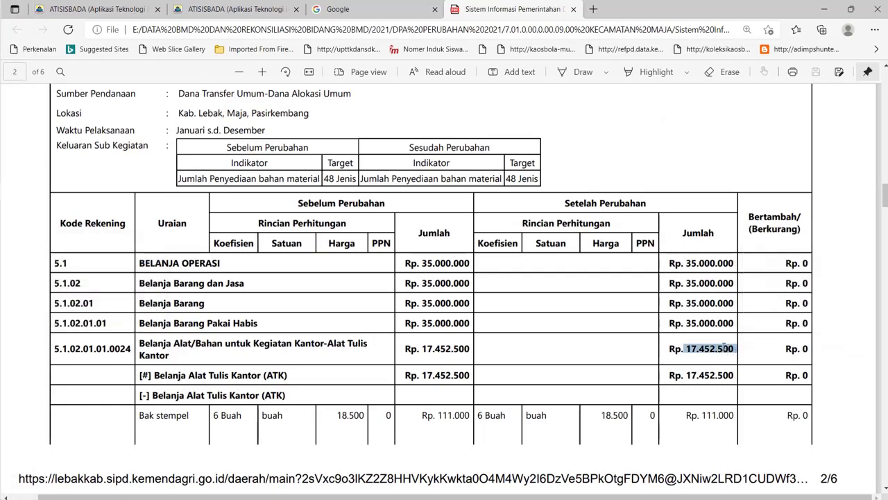
right_click(726, 349)
click(721, 165)
Step: Paste 17.452.500 into JUMLAH for account 5.1.02.01.01.0024 in SIAP and save it
mouse_move(1, 263)
click(18, 281)
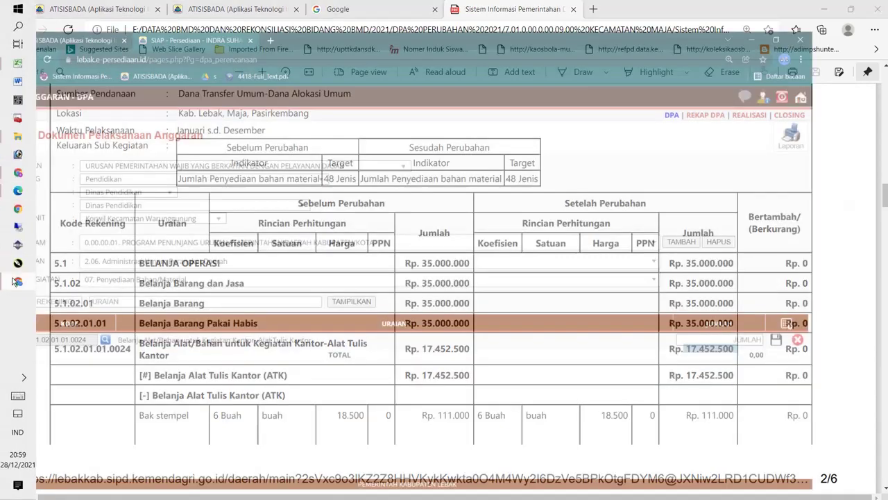
click(792, 338)
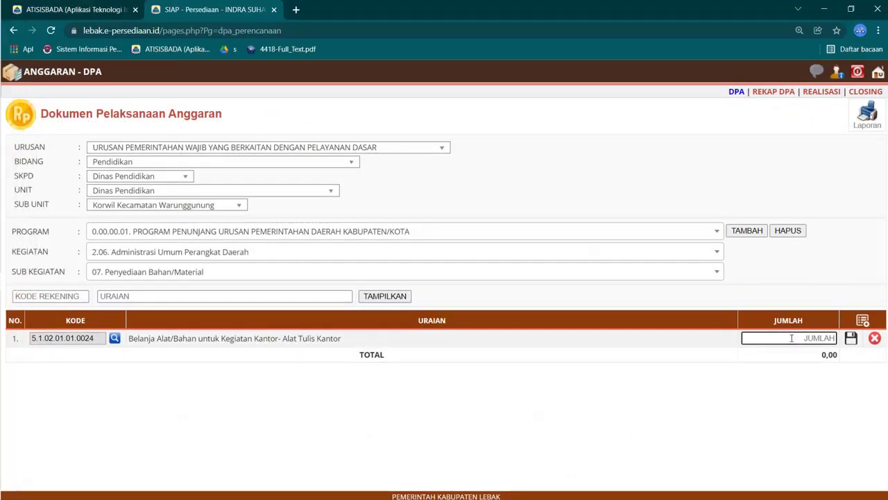
key(ctrl+v)
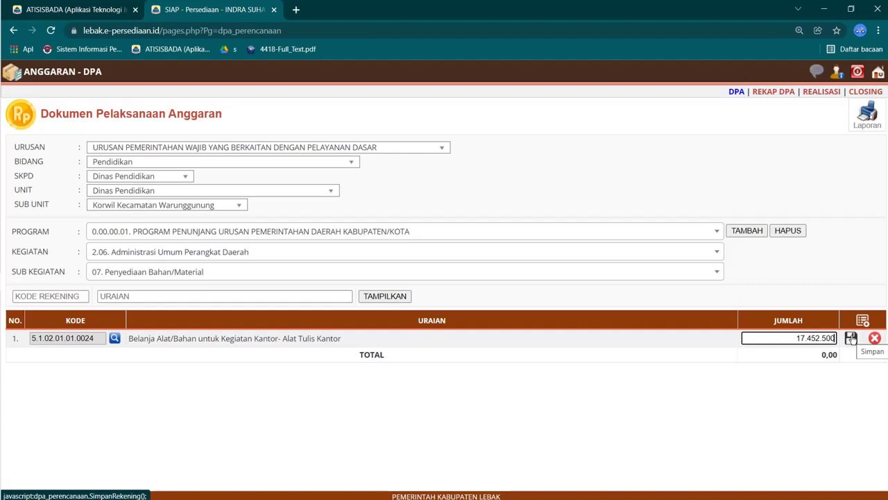
click(851, 338)
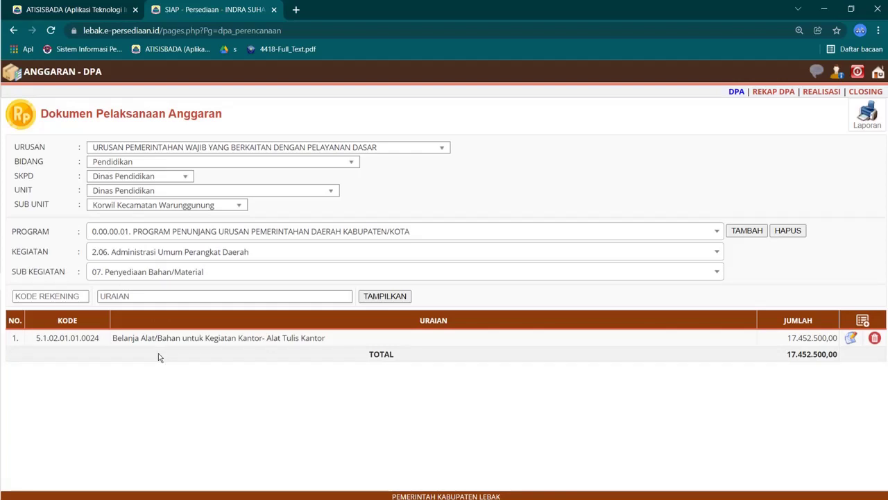
click(213, 271)
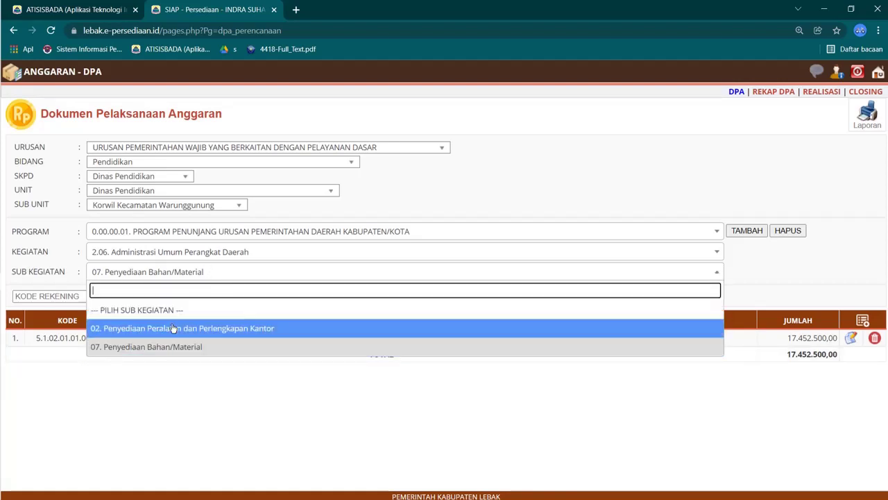
Step: Keep sub-activity 07. Penyediaan Bahan/Material and go back to the SIAP home menu
click(178, 347)
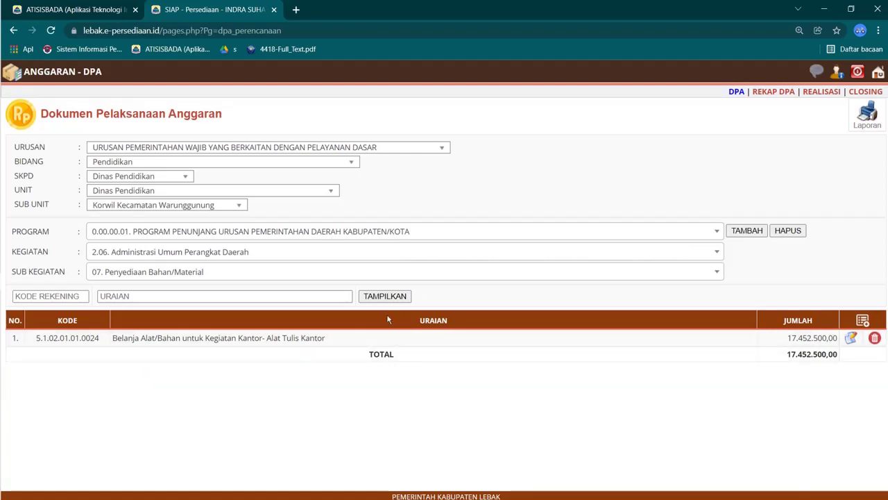
click(878, 73)
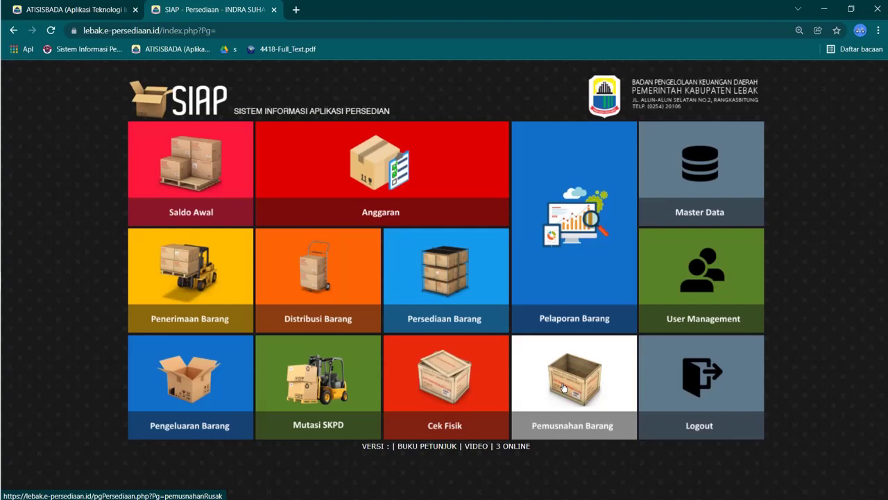
Step: Start a new Penerimaan Barang entry, then bring up the DPA PDF and the REKON workbook
click(222, 279)
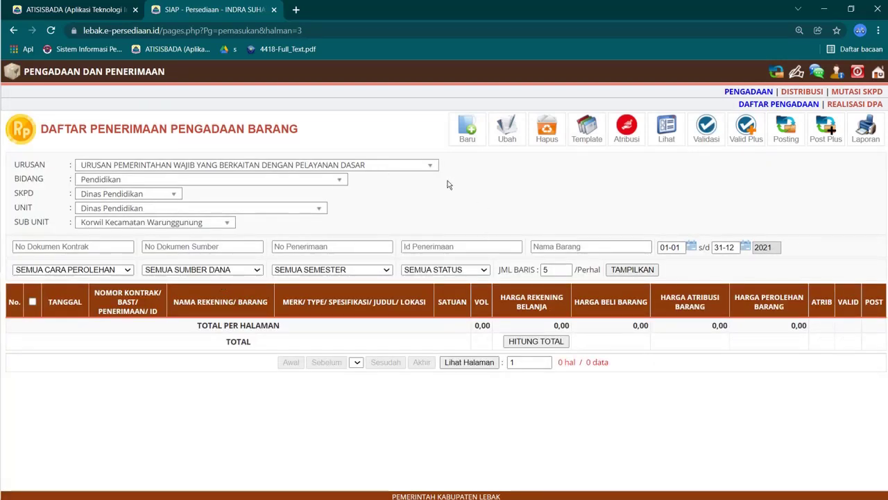
click(468, 132)
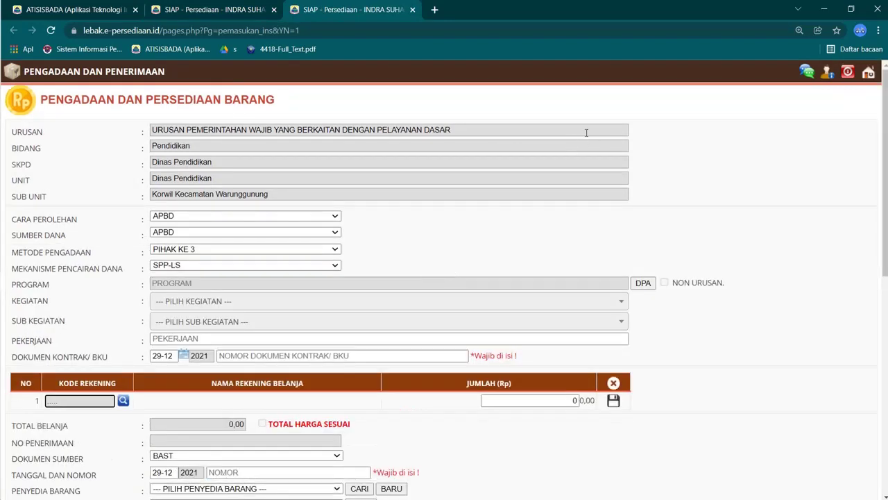
mouse_move(2, 190)
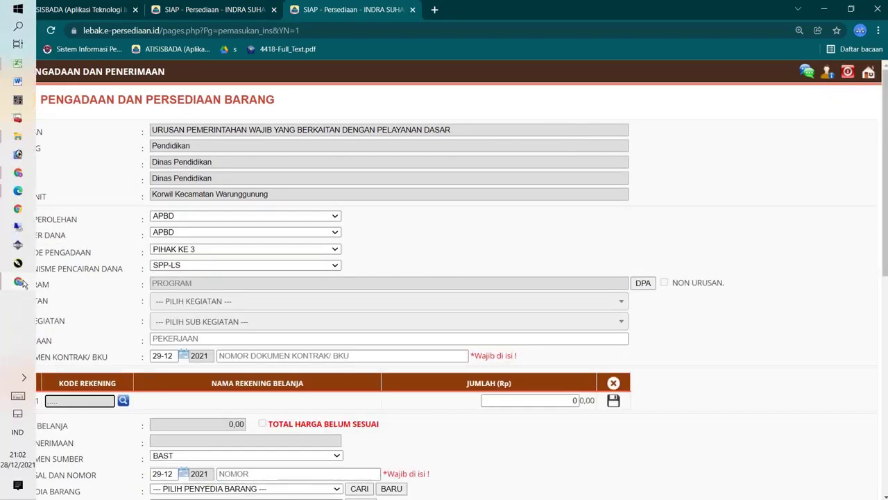
click(22, 281)
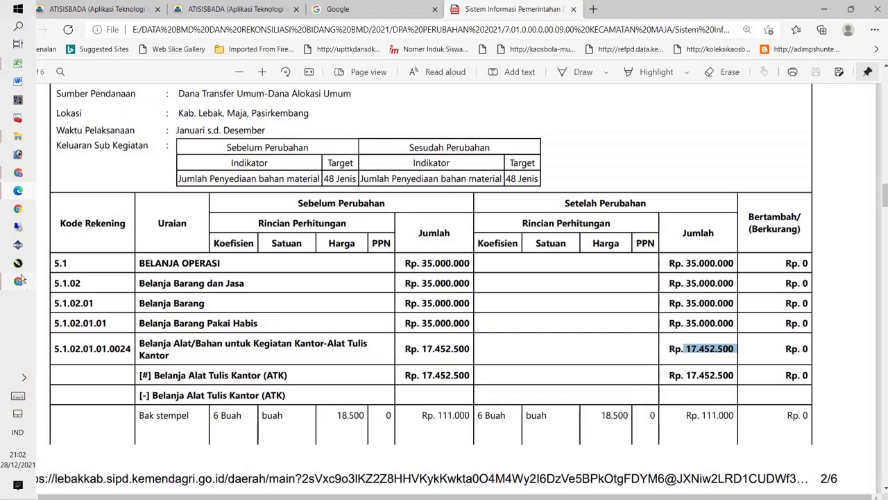
click(25, 67)
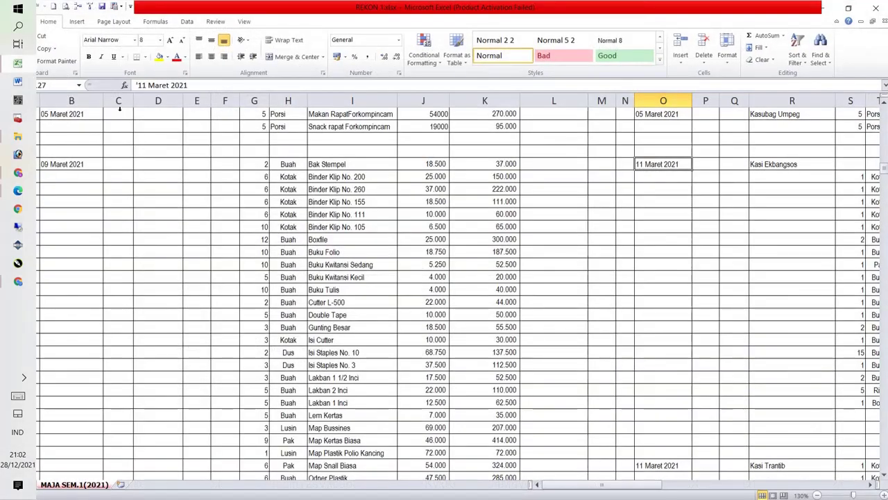
Step: Select the 09 Maret 2021 item rows G127:K130 in REKON, then return to SIAP
click(297, 164)
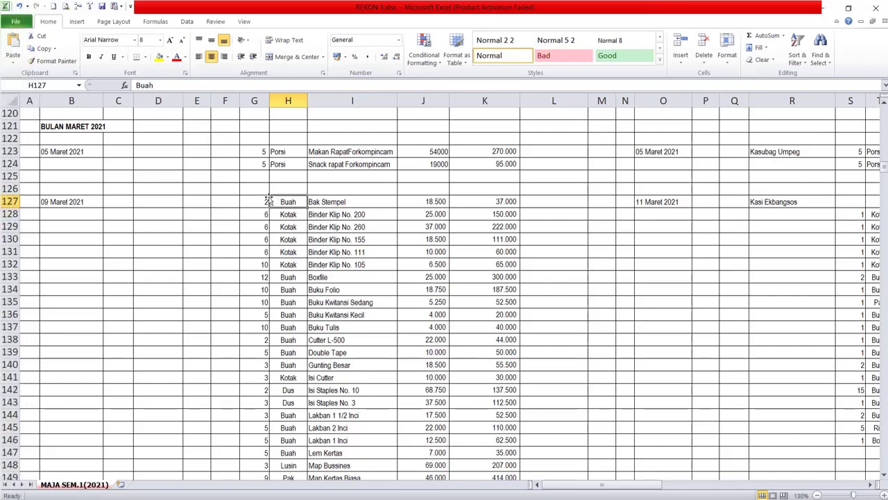
drag(269, 200, 512, 234)
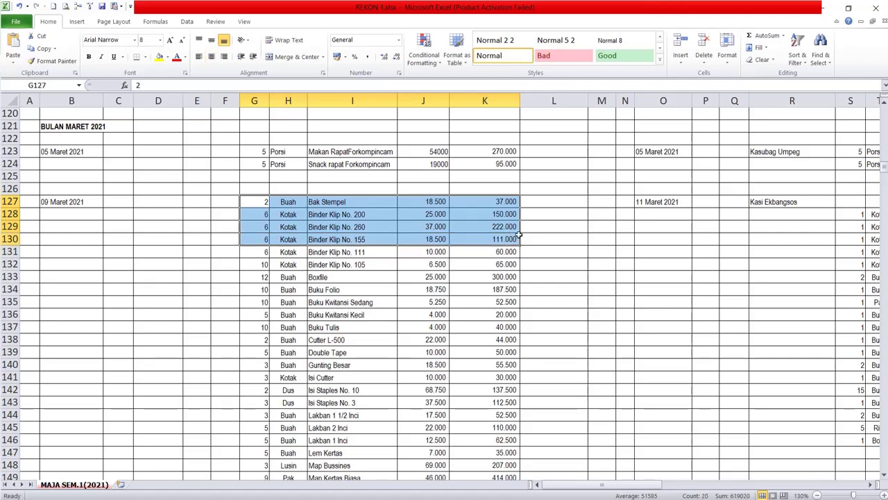
mouse_move(2, 261)
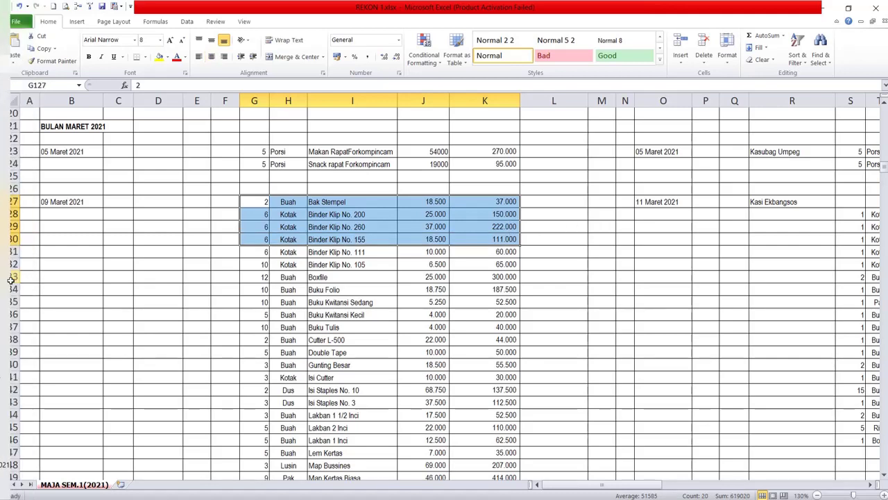
click(19, 285)
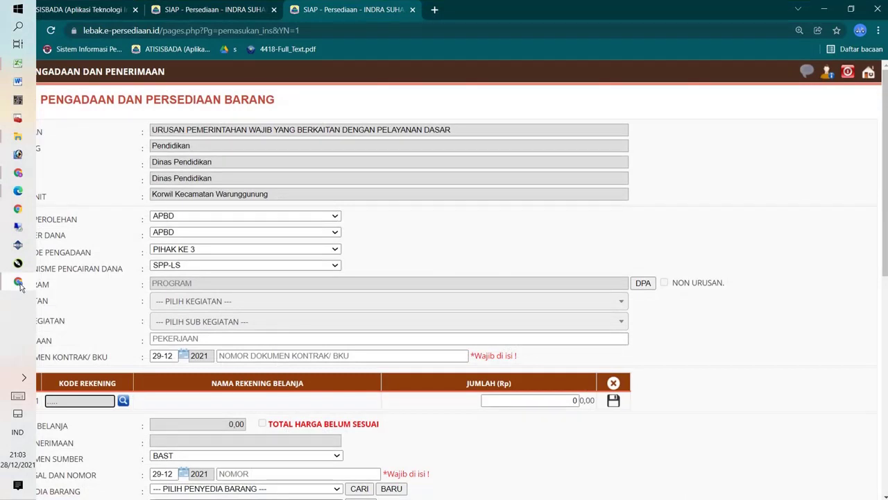
Step: Set Cara Perolehan and Sumber Dana to APBD, Metode Pengadaan to SWAKELOLA, and Mekanisme Pencairan Dana to SPP-LS
click(201, 216)
click(182, 248)
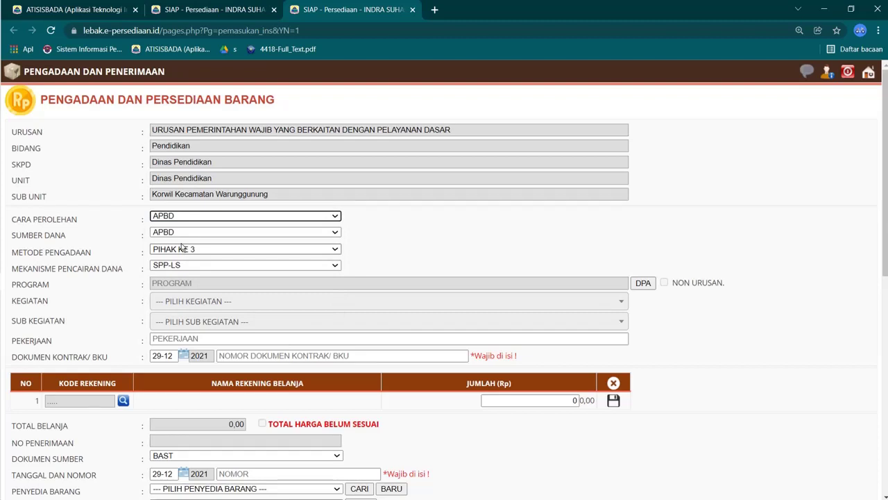
click(185, 232)
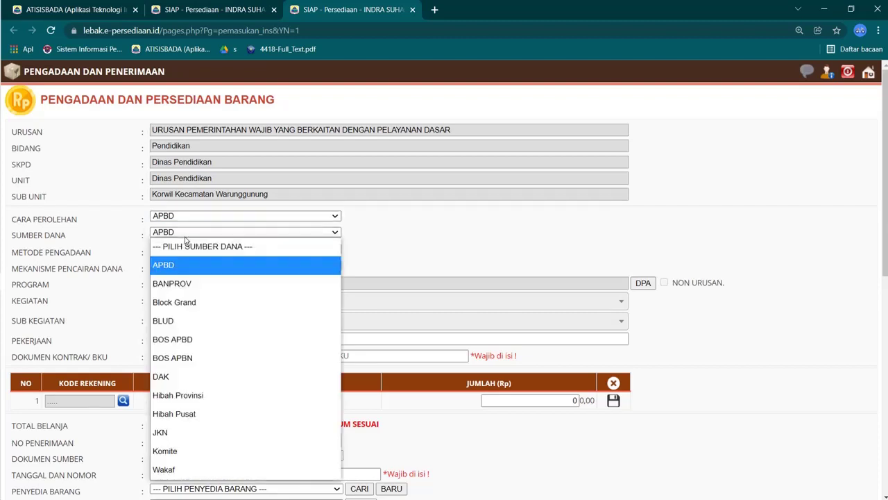
click(197, 273)
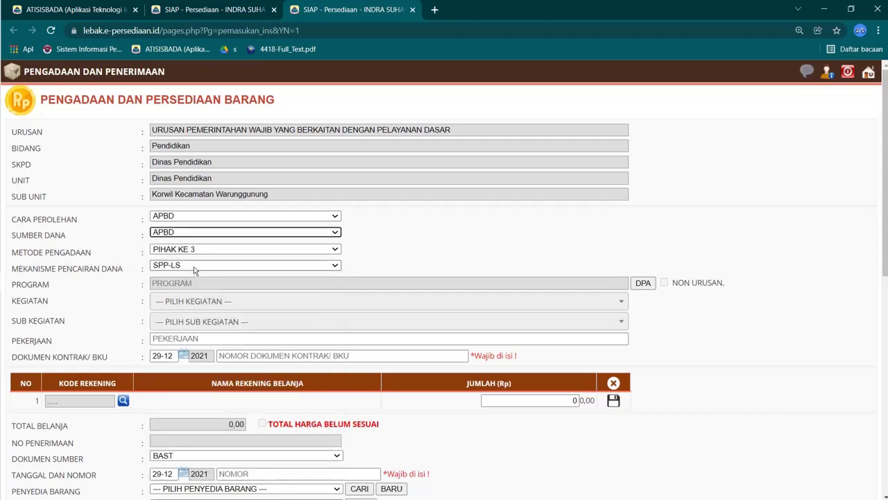
click(193, 251)
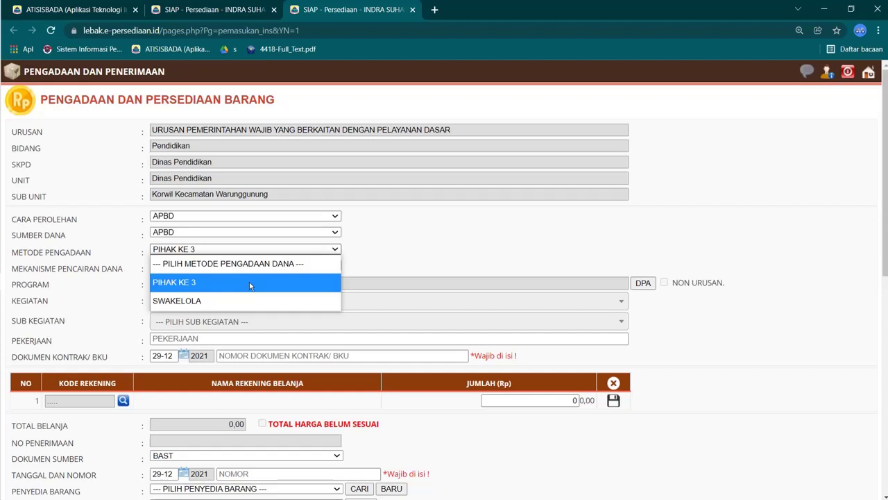
click(182, 301)
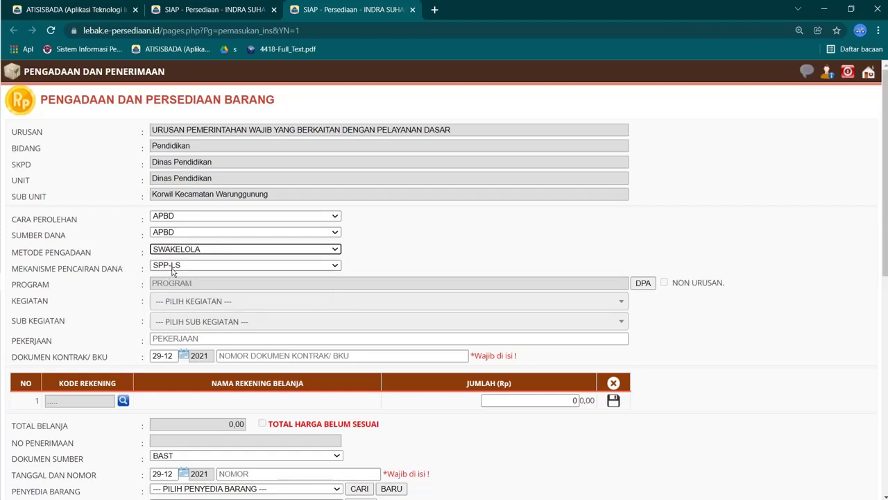
click(175, 268)
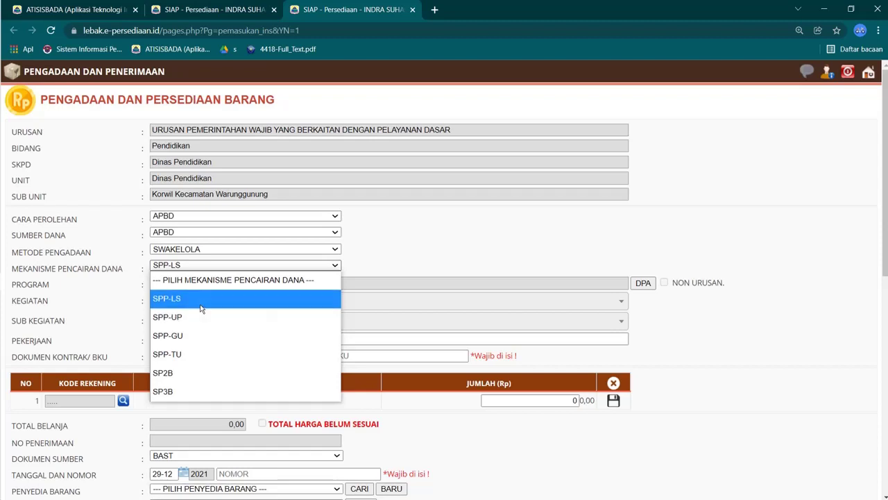
click(200, 300)
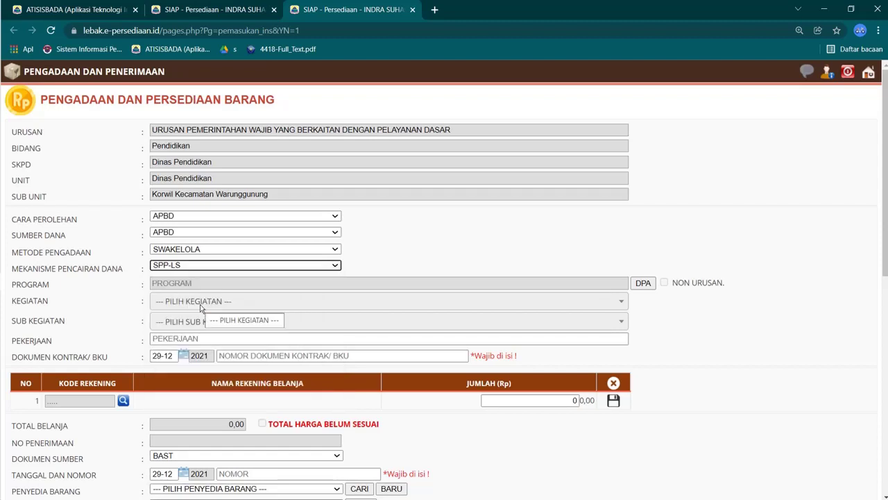
Step: Pick DPA item 5.1.02.01.01.0024 Alat Tulis Kantor for the receipt and zoom the page to 150%
click(653, 280)
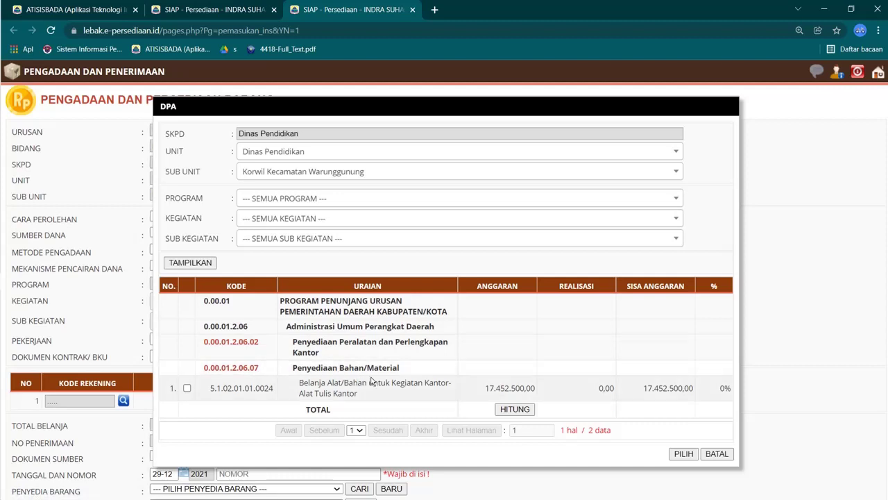
click(257, 367)
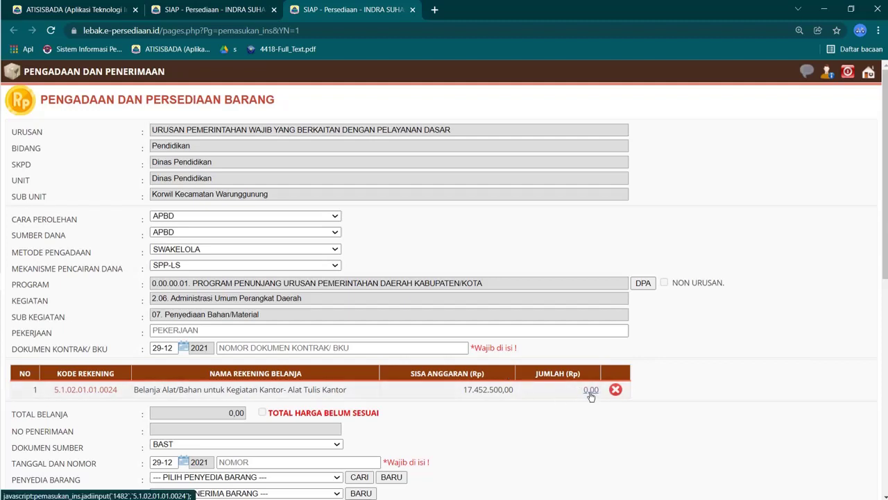
key(ctrl+plus)
key(ctrl+plus)
key(ctrl+plus)
scroll(595, 399, down, 2)
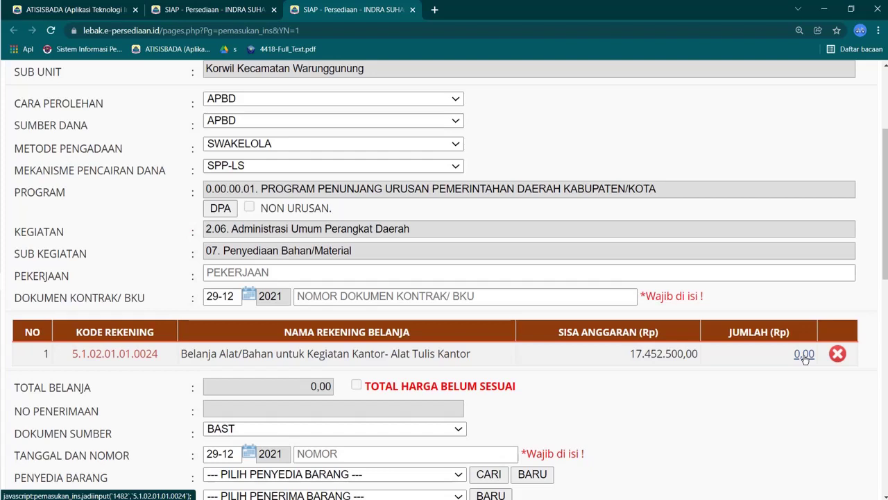
Step: Fill the job as 'pengadaan Alat Tulis Kantor' and check the purchase date in the REKON workbook
click(272, 272)
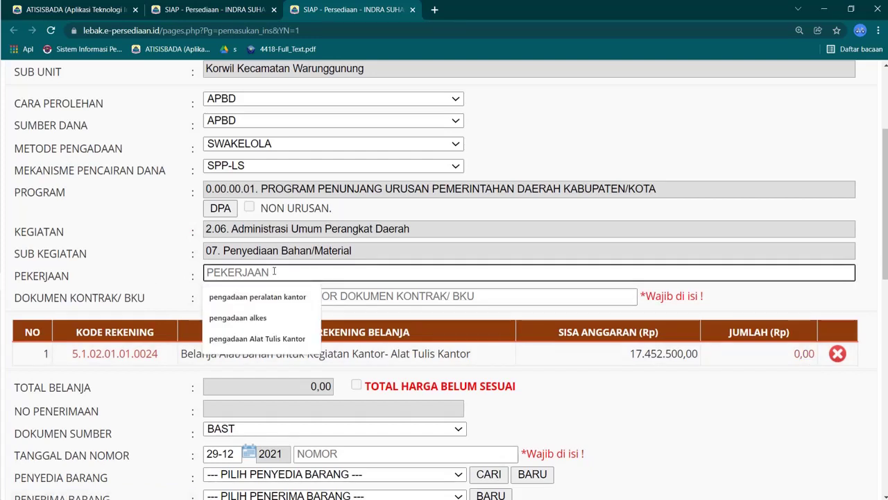
click(233, 340)
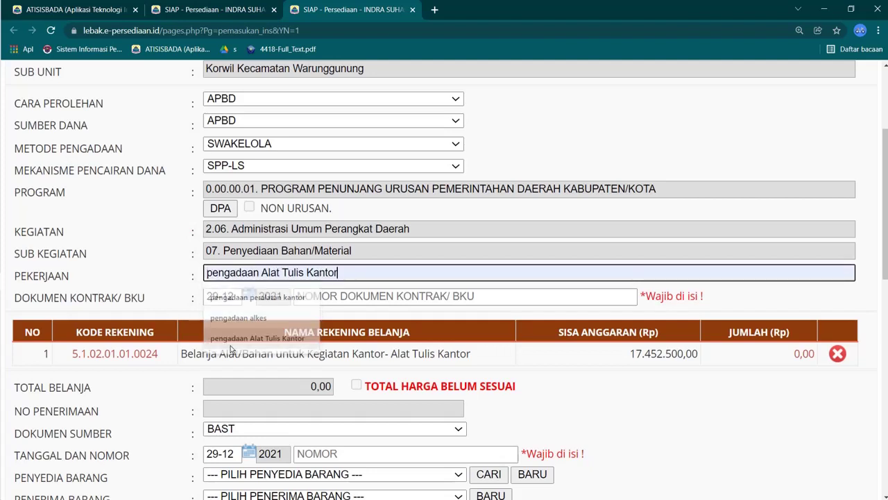
click(250, 296)
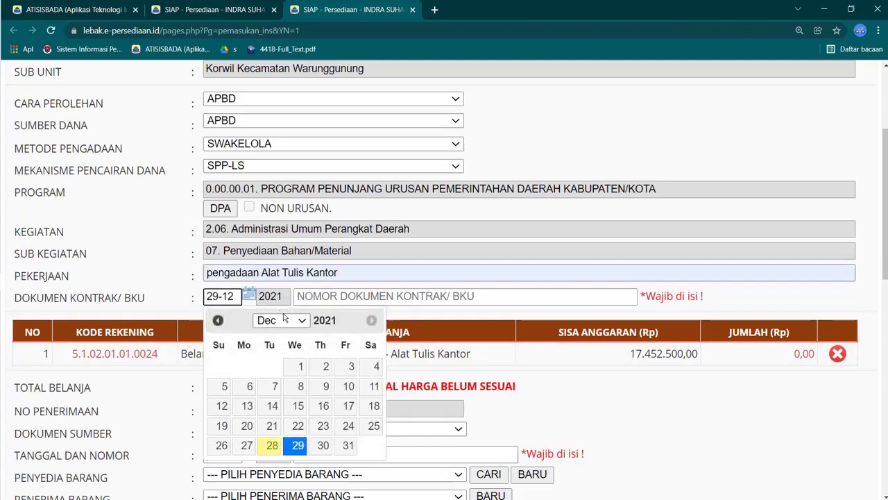
click(281, 320)
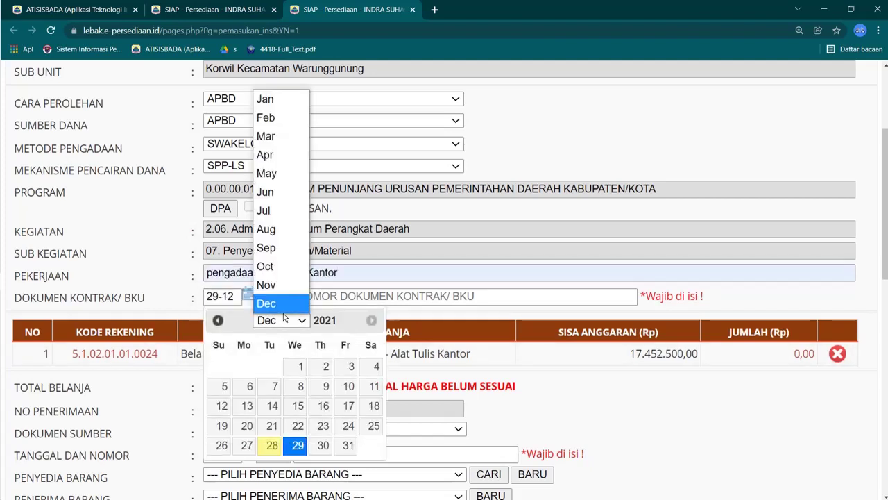
click(281, 164)
mouse_move(2, 201)
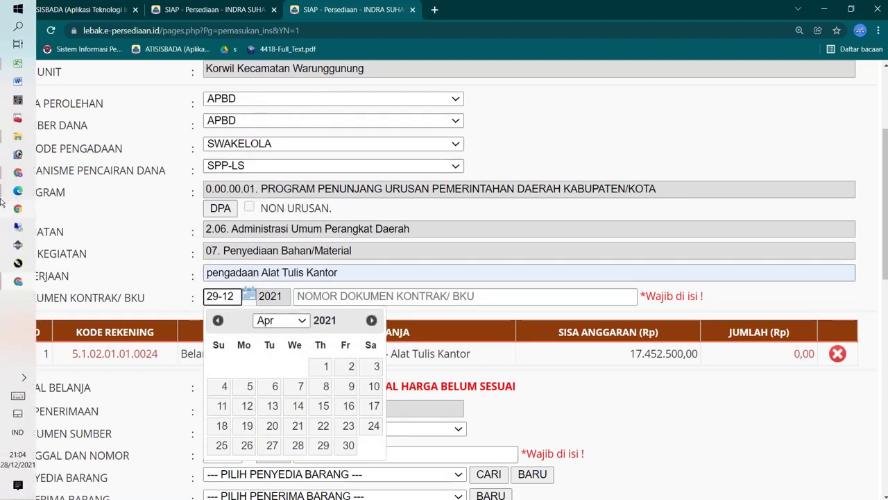
click(17, 64)
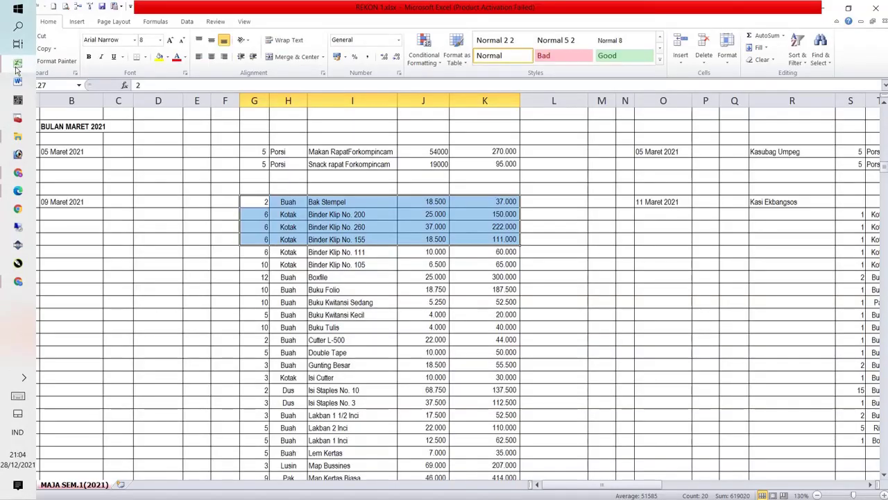
click(18, 281)
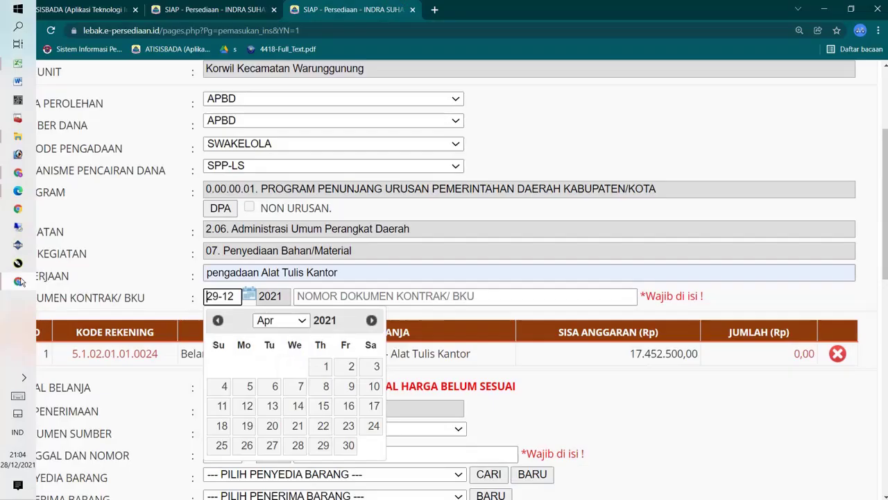
Step: Set the contract document date to 09-03-2021
click(308, 326)
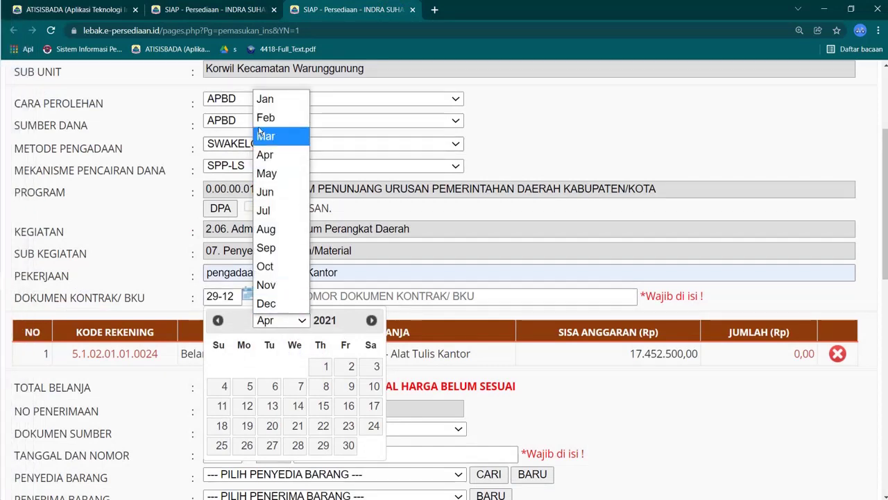
click(282, 117)
click(275, 386)
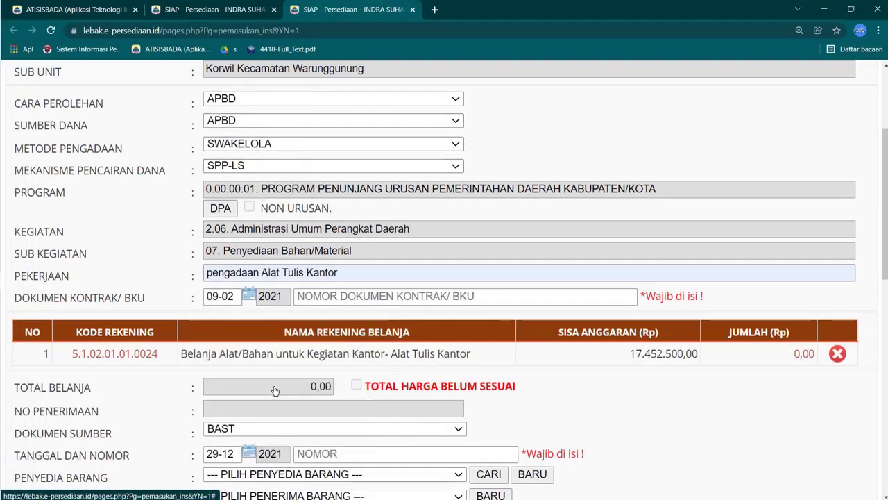
click(249, 296)
click(283, 320)
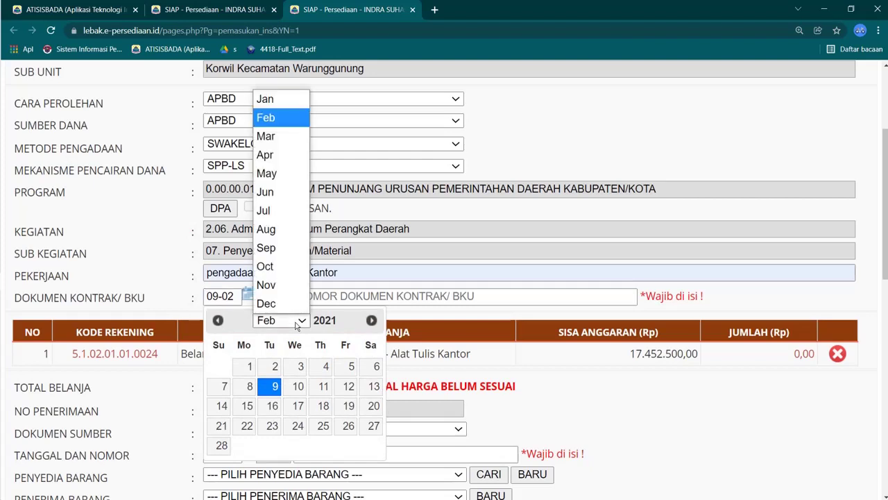
click(278, 136)
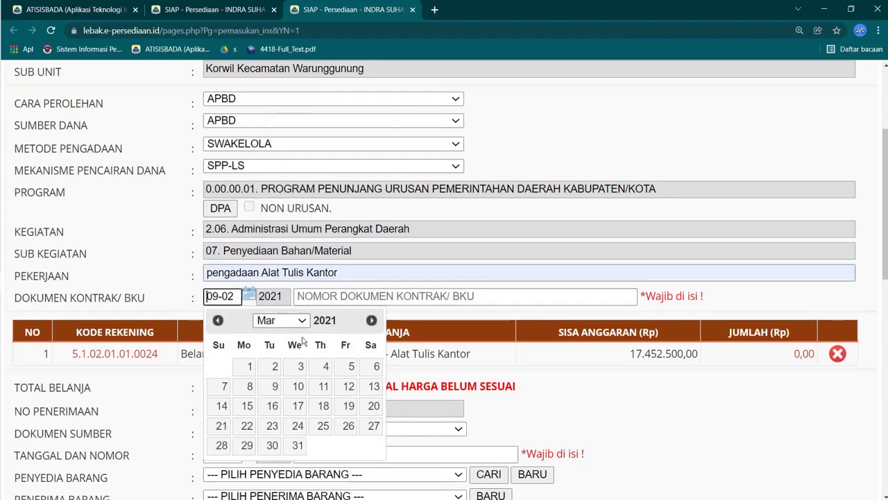
click(282, 383)
Step: Enter contract document number 78/spk/jo//2021
click(338, 297)
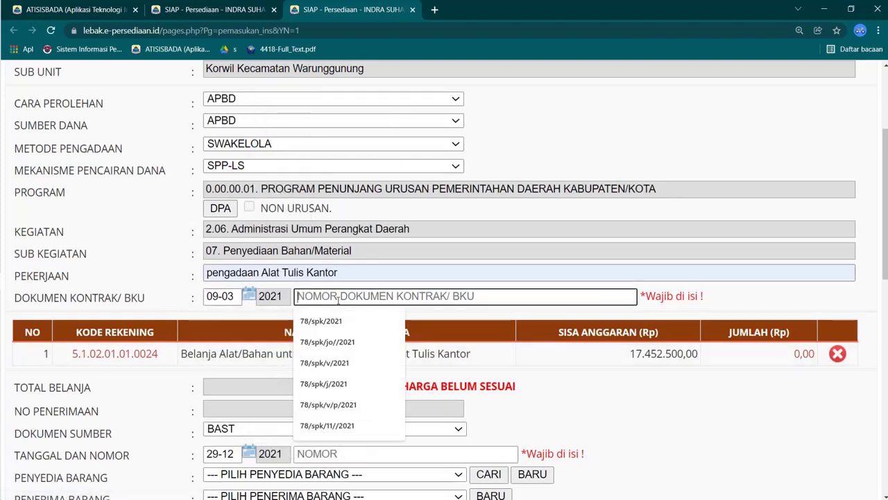
click(345, 342)
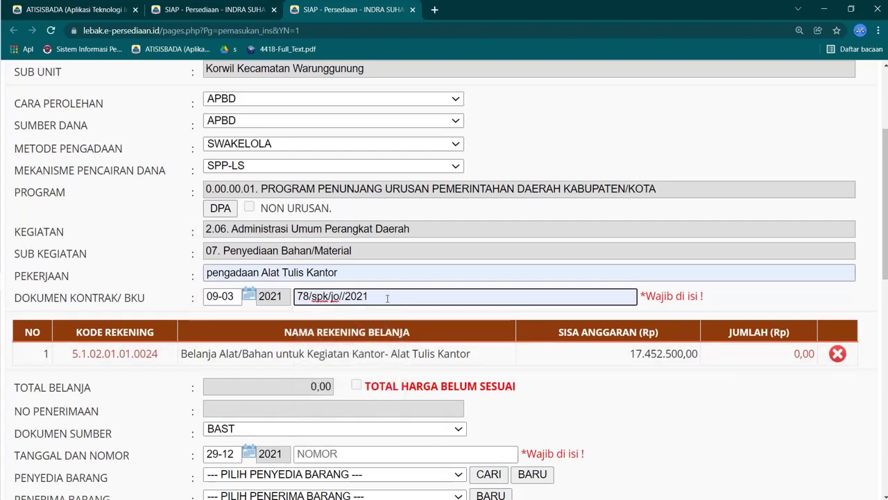
drag(388, 295, 297, 296)
scroll(443, 324, down, 1)
scroll(442, 322, down, 1)
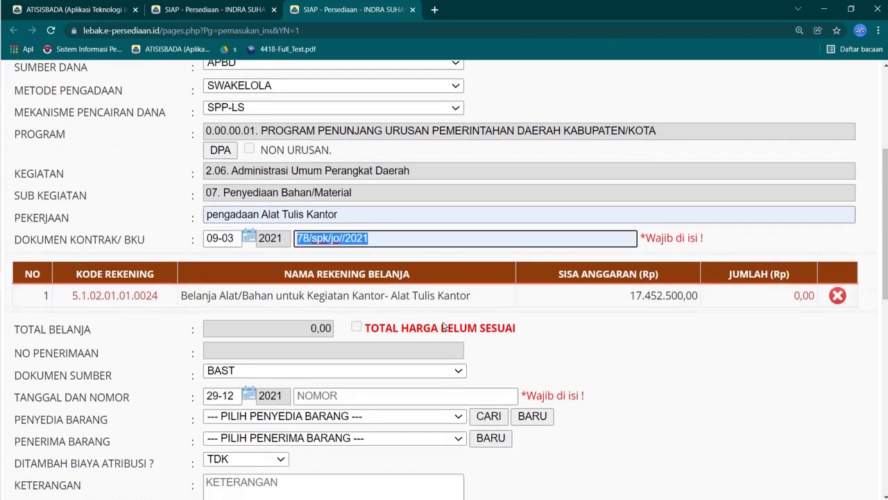
click(804, 296)
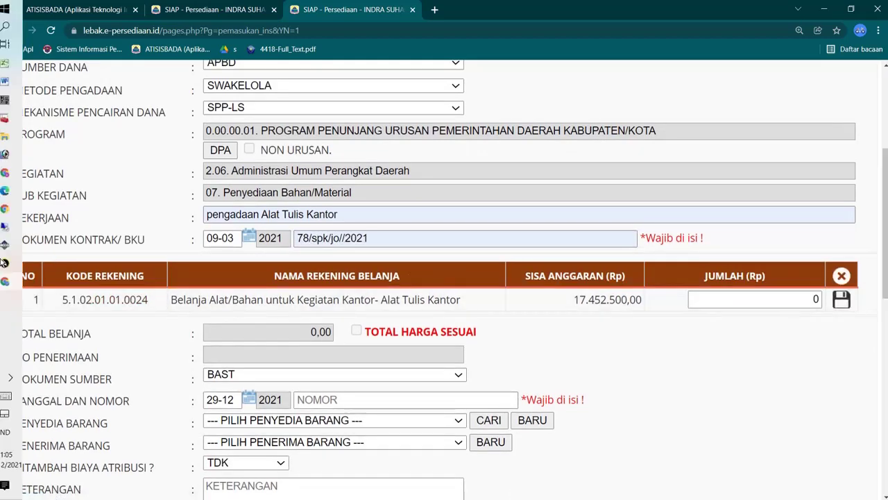
Step: Check the K127:K129 sum of 409.000 in Excel, then save 409.000,00 as the Alat Tulis Kantor amount
click(17, 102)
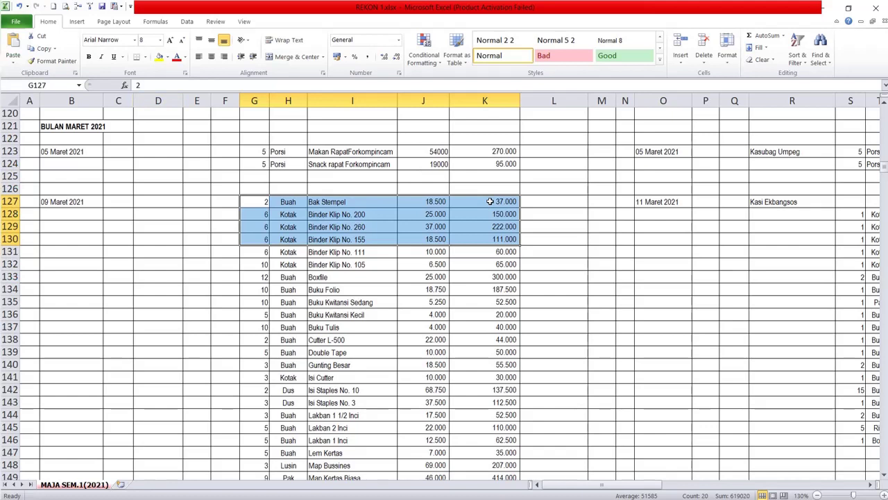
drag(490, 201, 495, 227)
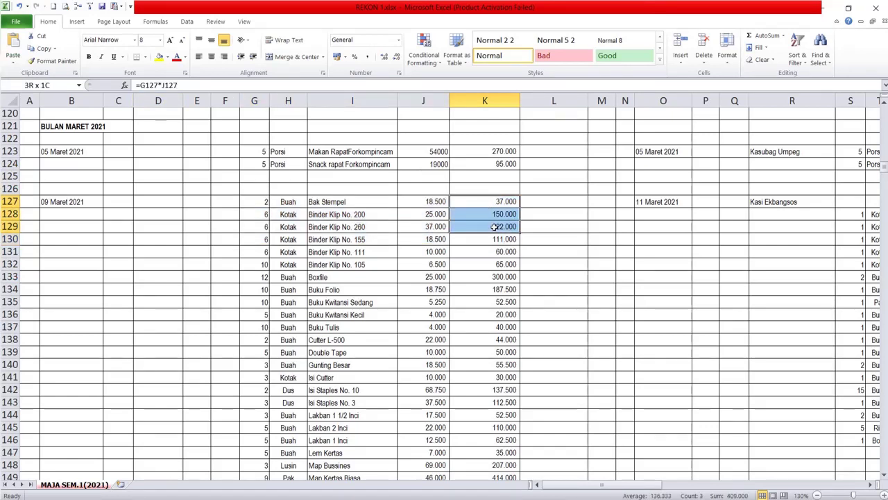
mouse_move(2, 221)
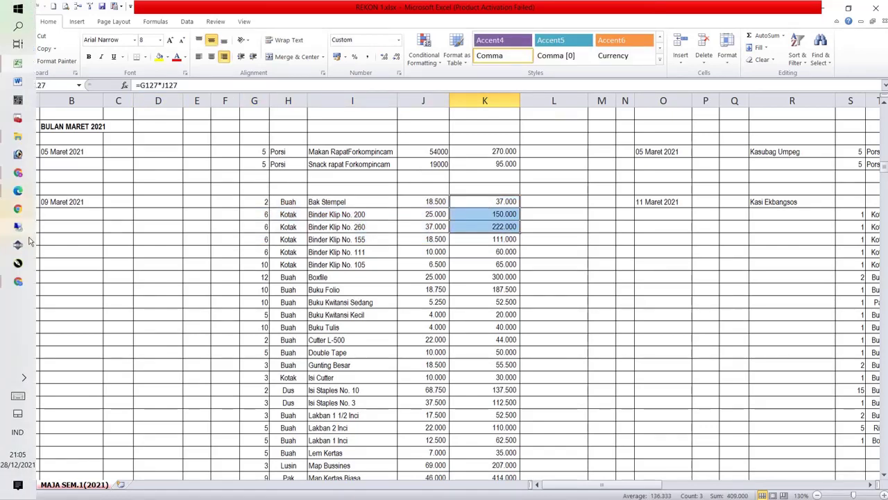
click(19, 282)
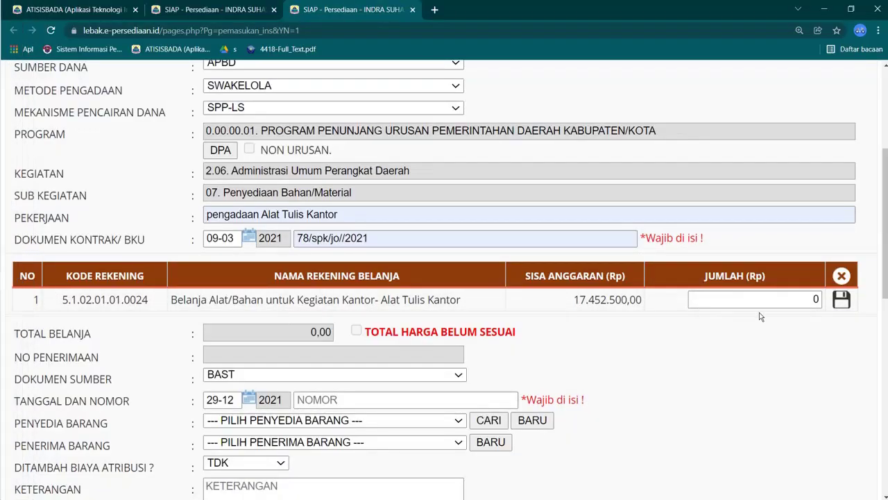
double_click(816, 300)
text(409000)
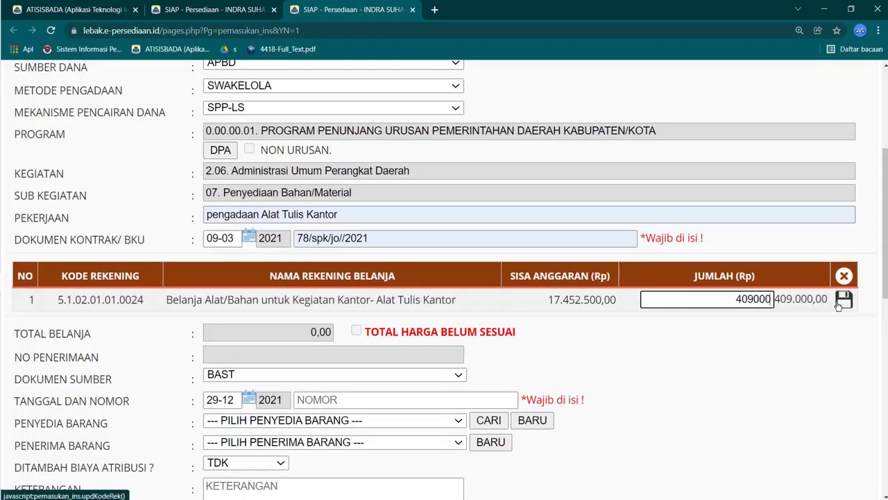
click(841, 302)
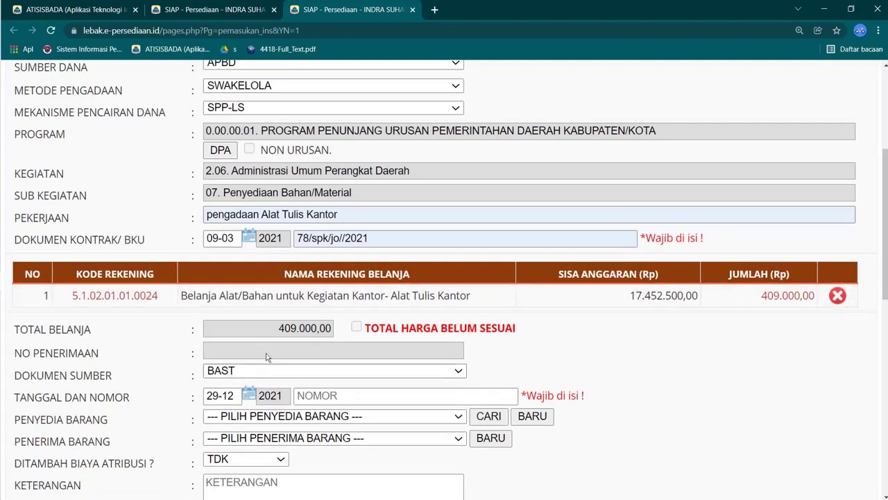
scroll(266, 349, down, 1)
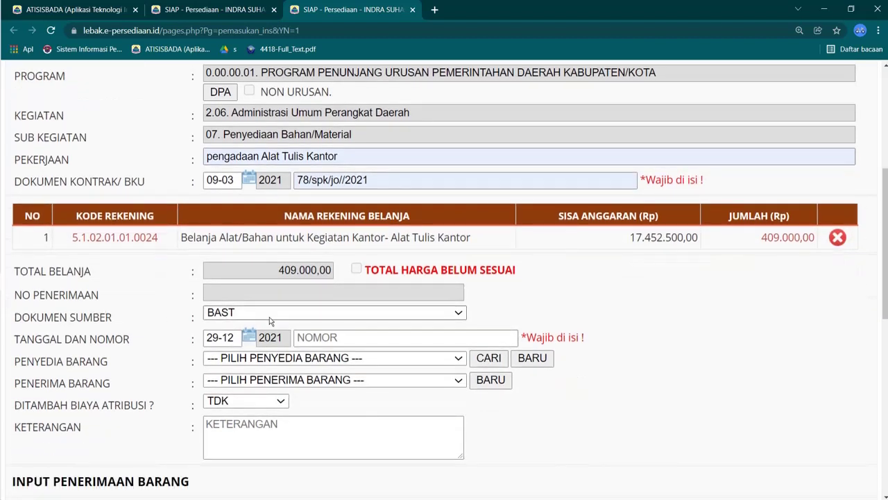
Step: Set the source document to KWITANSI with number BKU001
click(269, 314)
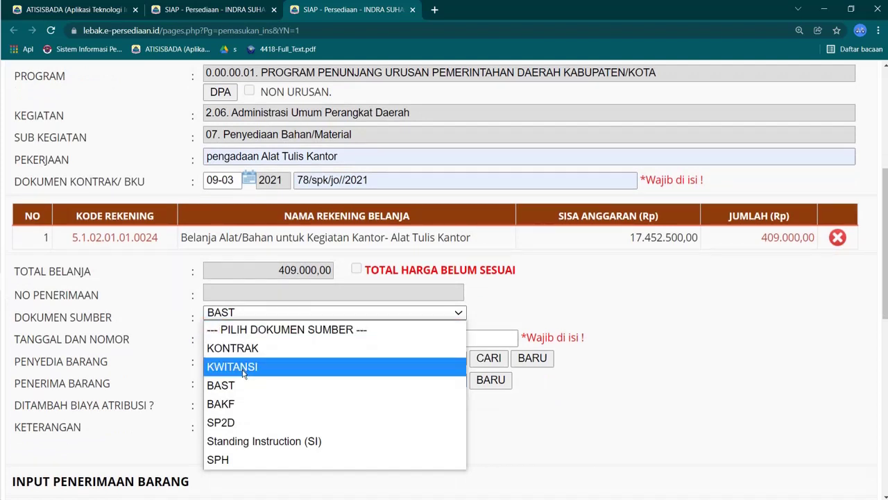
click(243, 373)
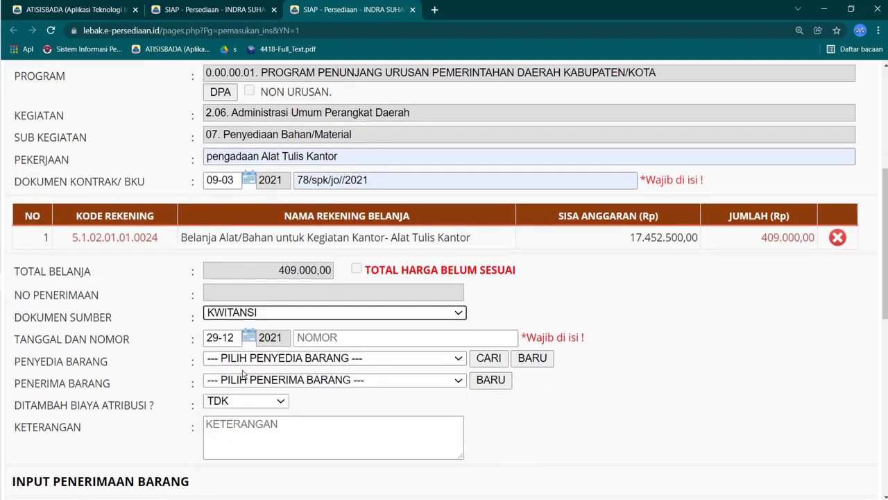
scroll(267, 332, up, 2)
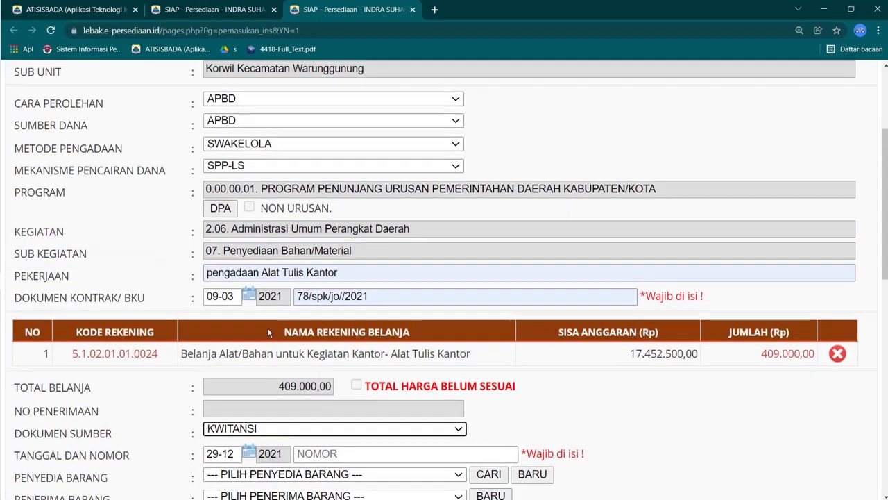
scroll(268, 331, down, 2)
click(273, 313)
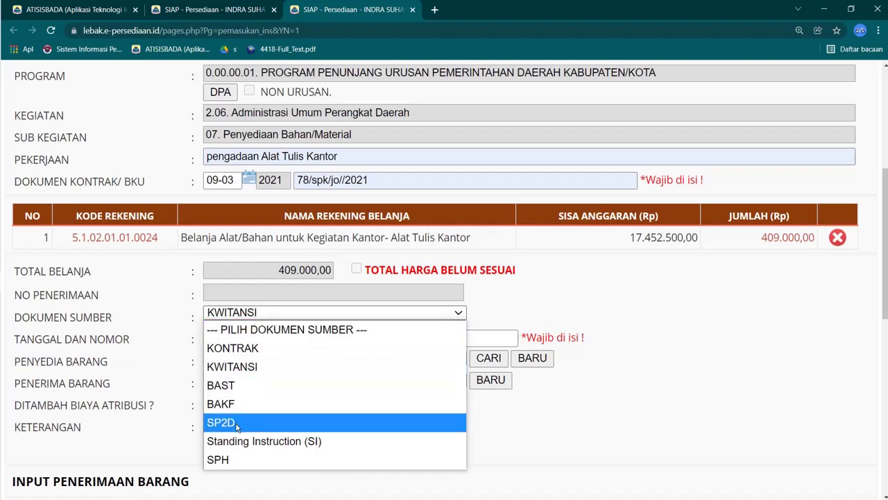
click(257, 372)
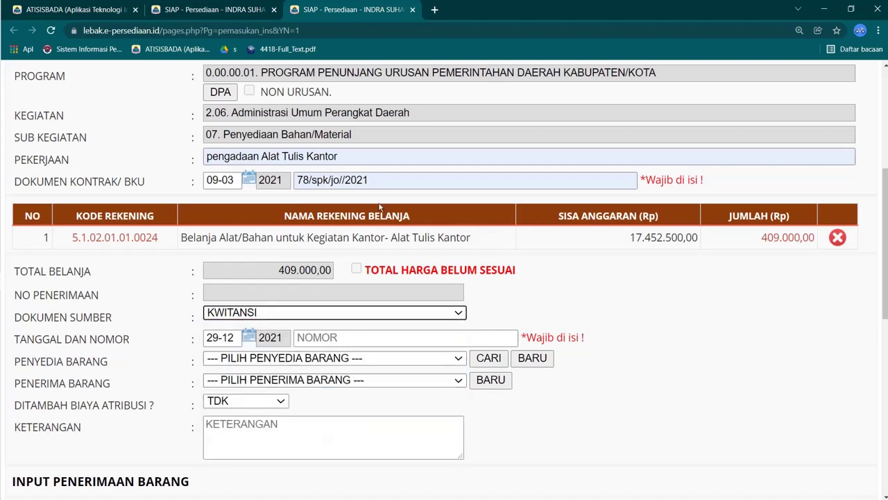
right_click(314, 342)
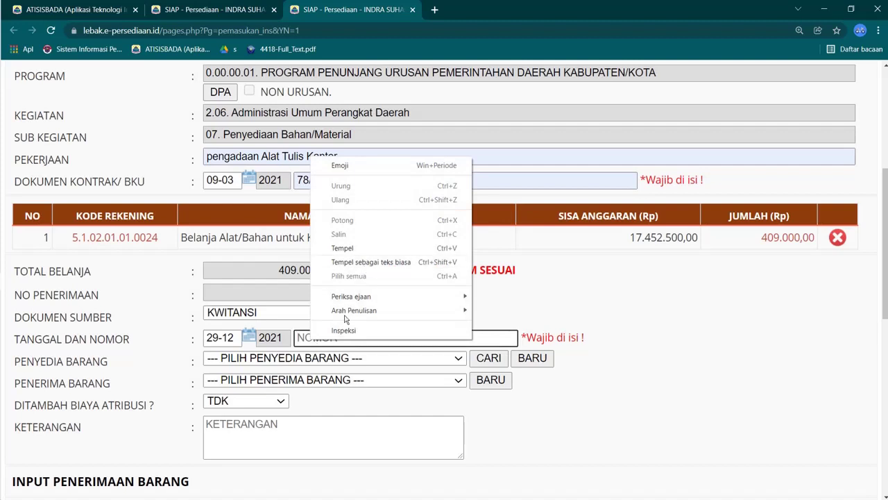
click(300, 351)
click(354, 342)
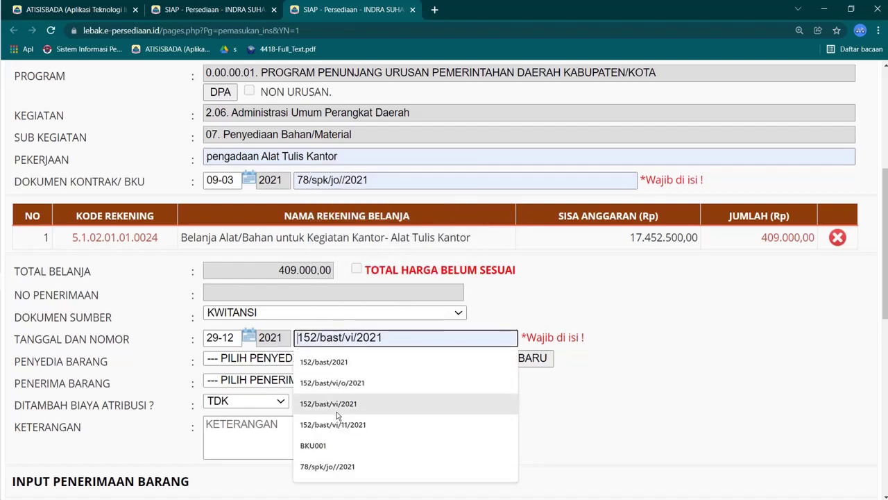
click(326, 445)
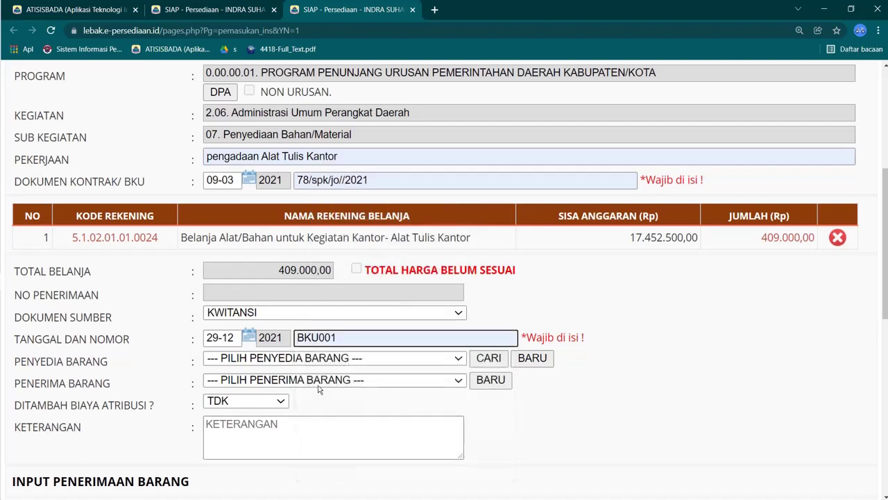
Step: Choose CV. AWI CORP as the goods supplier, leaving the recipient unset
click(299, 358)
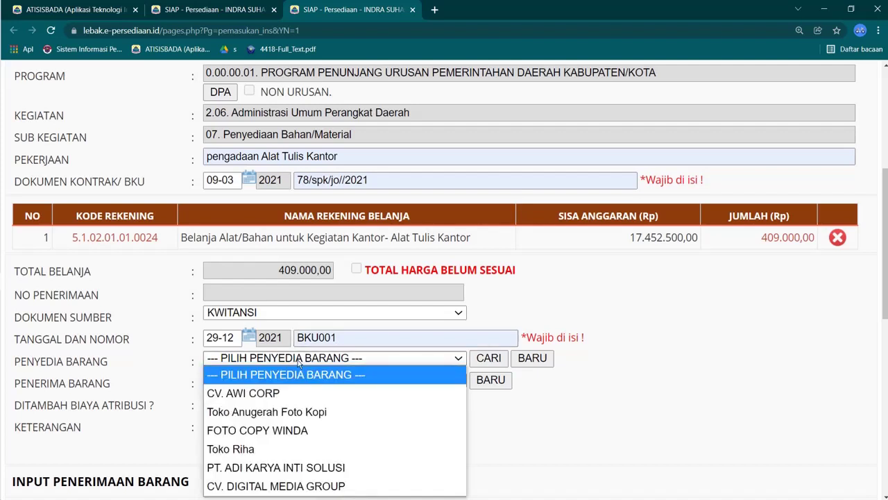
click(272, 393)
click(288, 381)
click(360, 419)
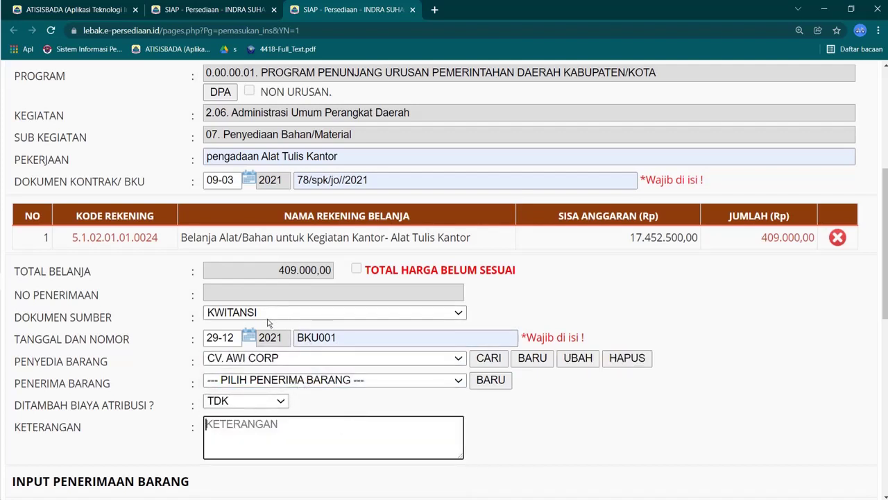
Step: Choose REKENING 5.1.02.01.01.0024 Belanja Alat/Bahan untuk Kegiatan Kantor- Alat Tulis Kantor for the item entry
scroll(269, 323, down, 4)
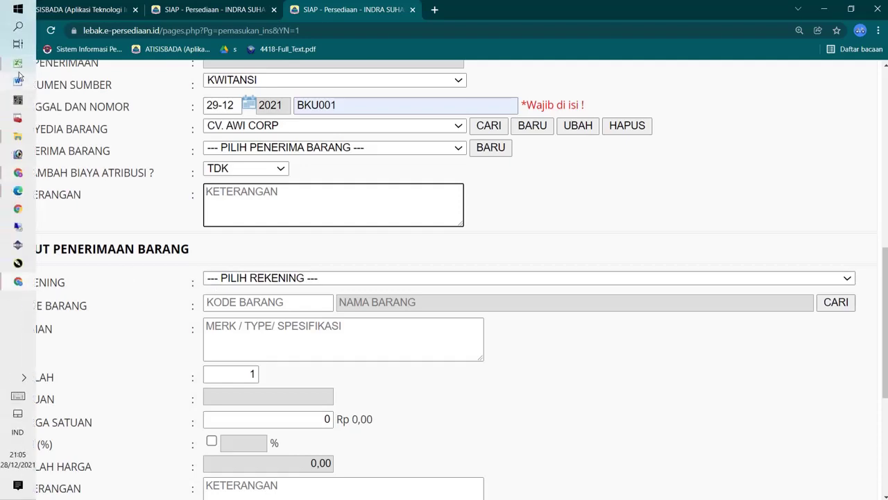
click(18, 66)
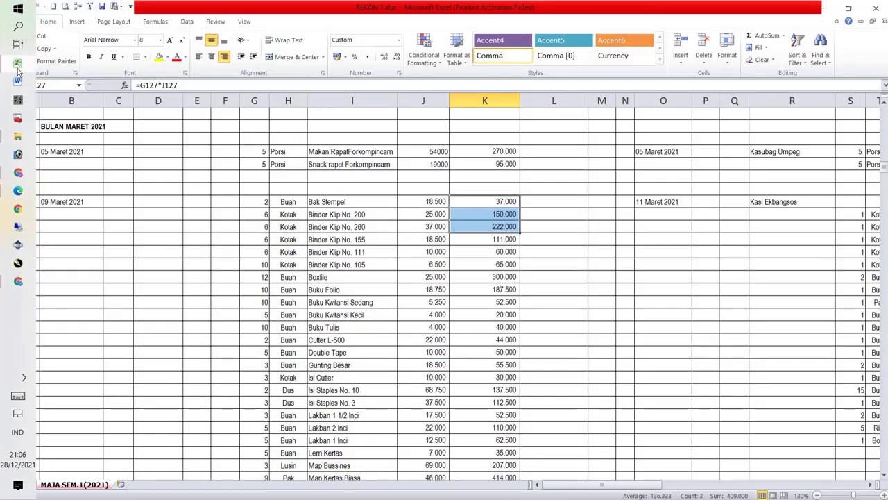
click(18, 67)
click(312, 278)
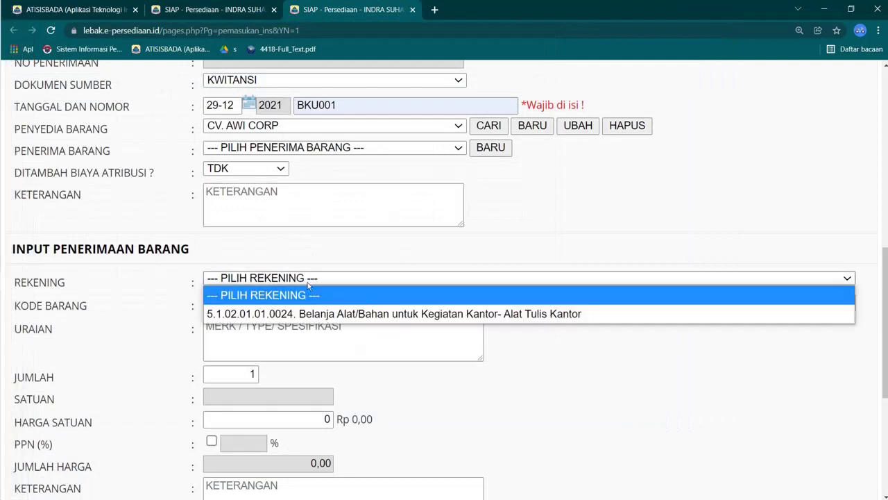
click(302, 314)
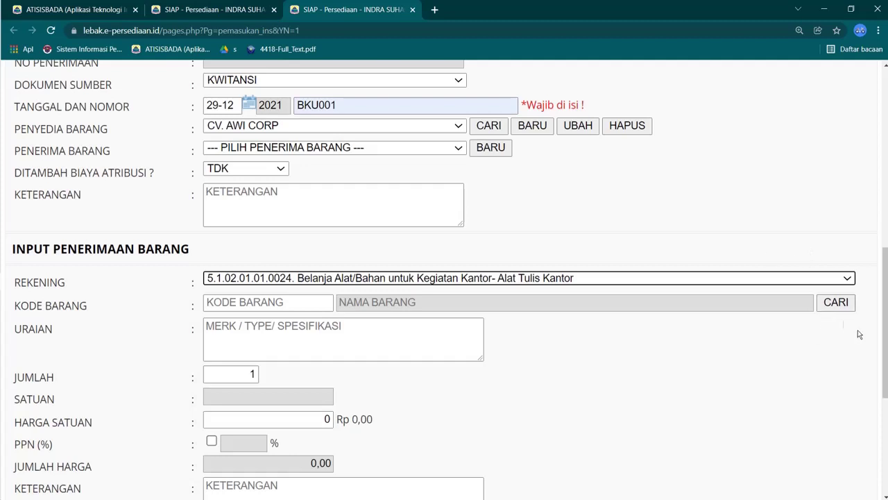
Step: Search SIAP's item picker by name for 'stempel', then bring up the REKON workbook in Excel
click(836, 306)
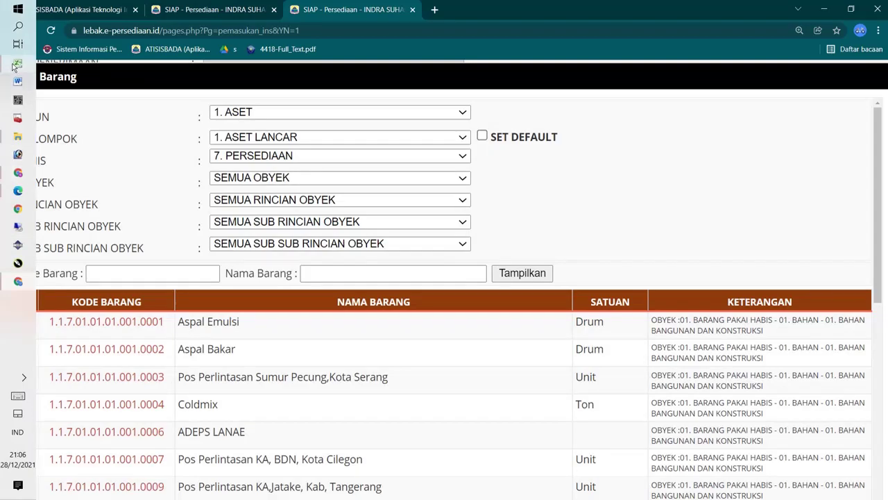
click(17, 64)
click(14, 67)
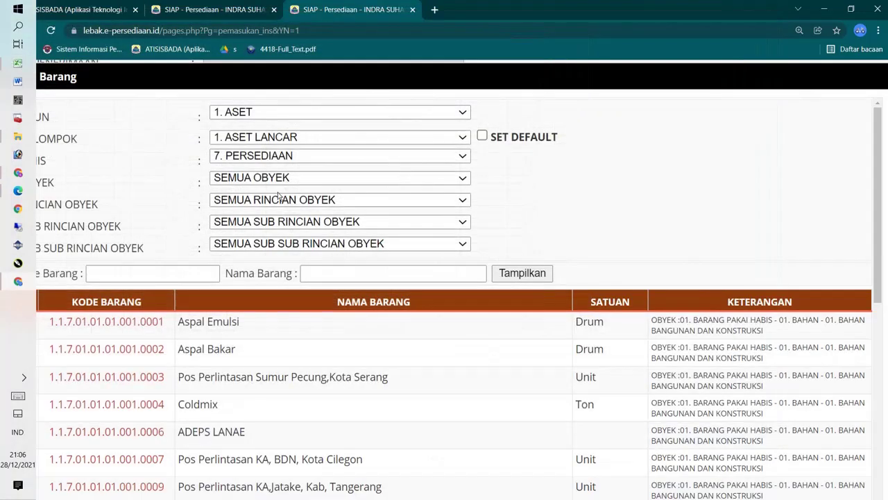
click(352, 273)
text(ba)
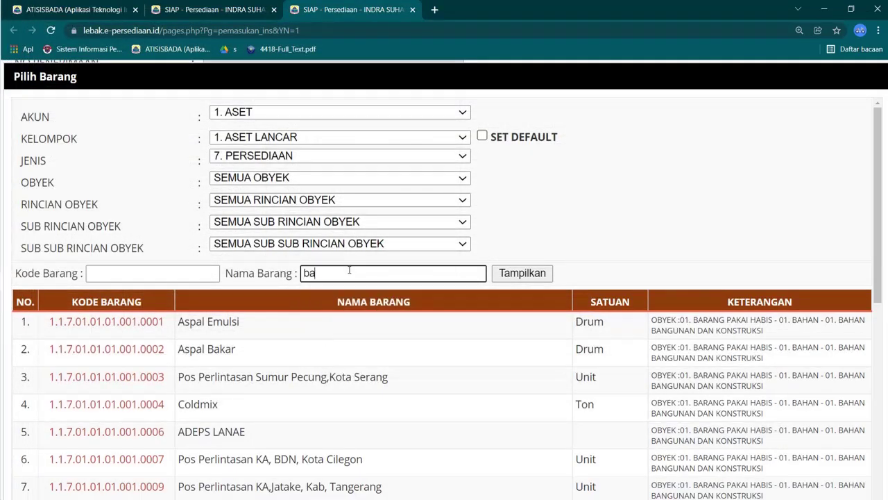
key(BackSpace)
key(BackSpace)
text(stempel)
click(522, 272)
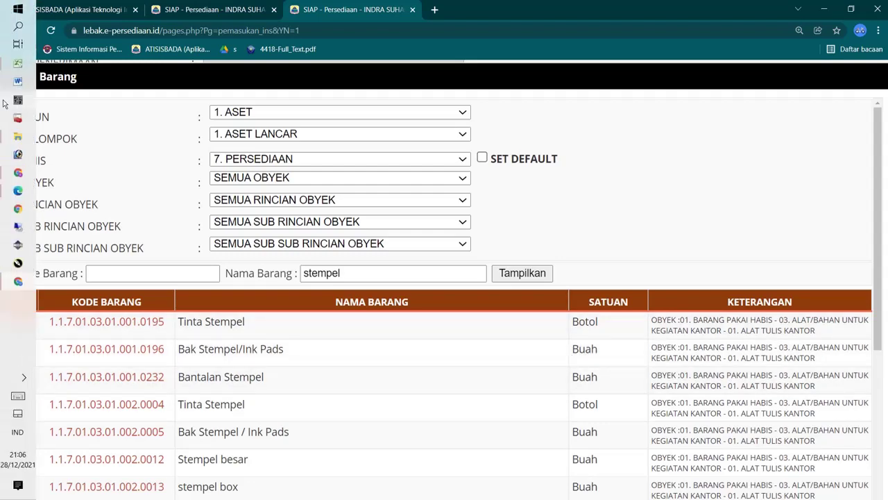
click(15, 65)
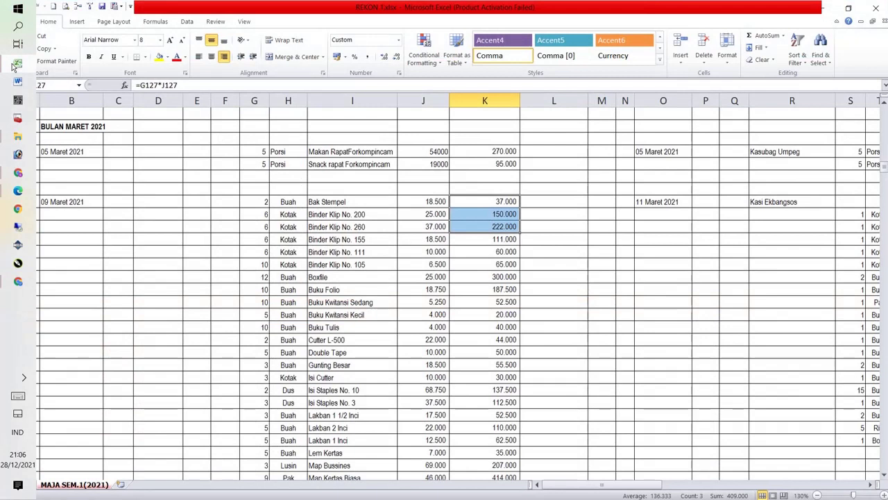
Step: Confirm in Excel that the 09 Maret 2021 Bak Stempel line uses unit Buah, then return to SIAP's stempel list
click(292, 200)
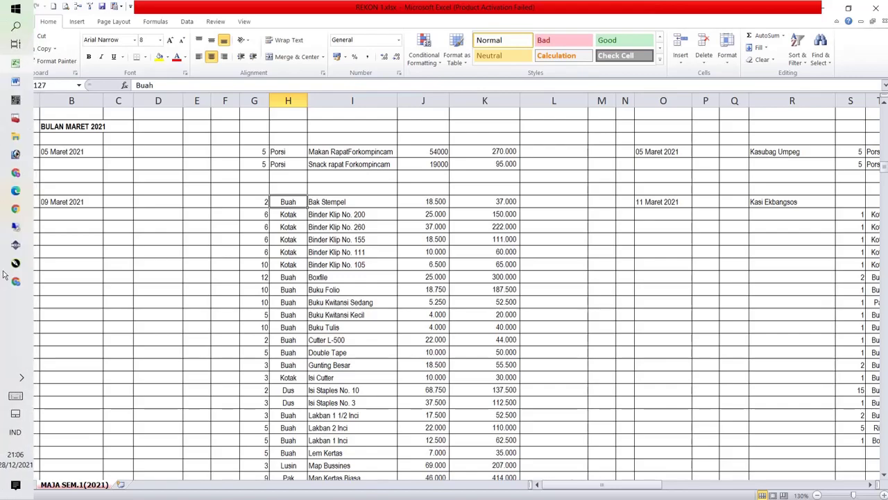
click(16, 279)
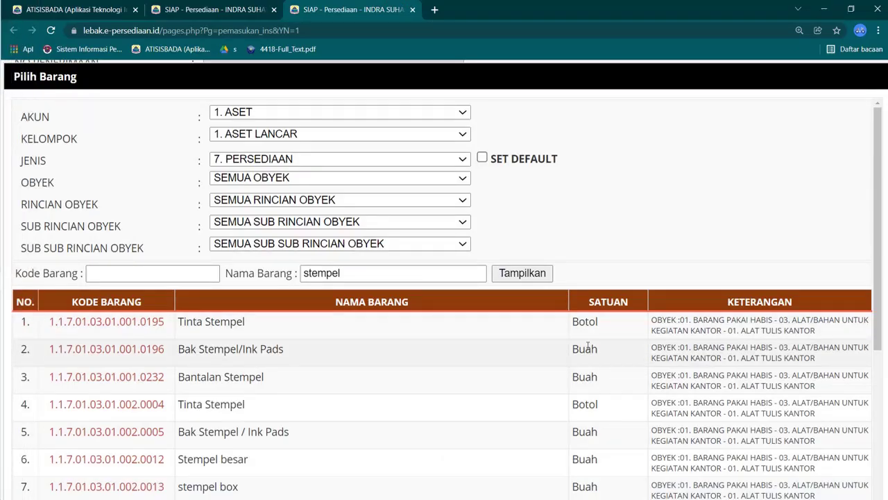
Step: Choose Bak Stempel/Ink Pads (code ...0196) and give it the description 'joyko'
click(106, 349)
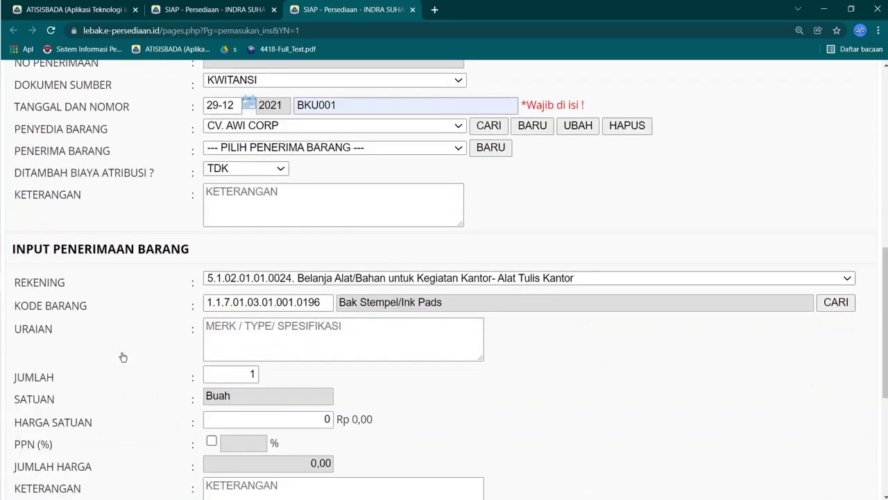
click(247, 322)
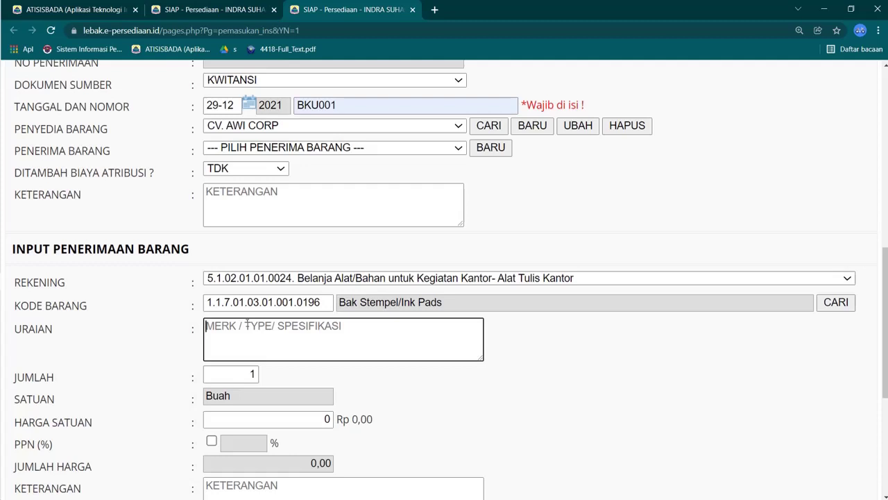
text(hoy)
key(BackSpace)
key(BackSpace)
key(BackSpace)
text(jo)
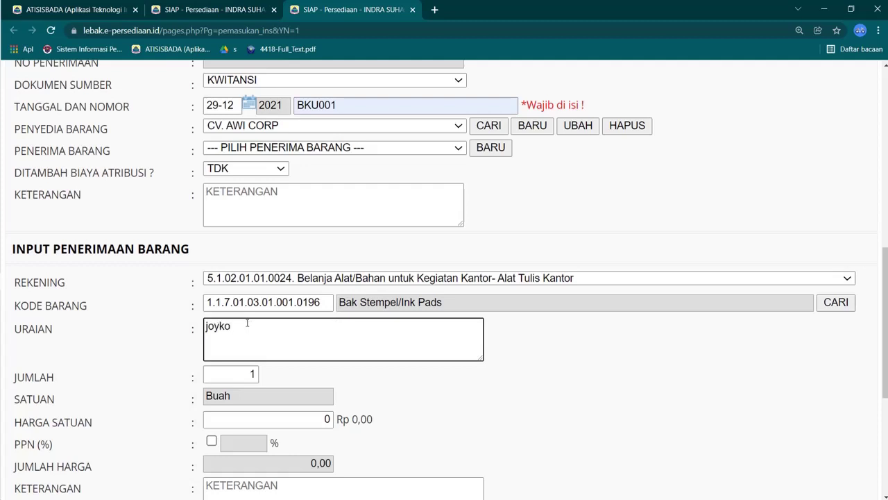
text(yko)
Step: Enter quantity 2 at unit price 8500 and save the line, totalling 17.000
mouse_move(15, 104)
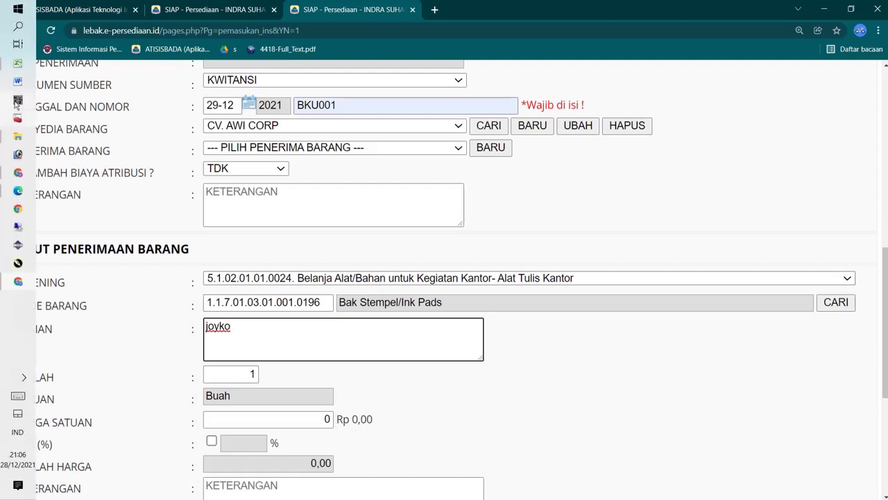
click(23, 66)
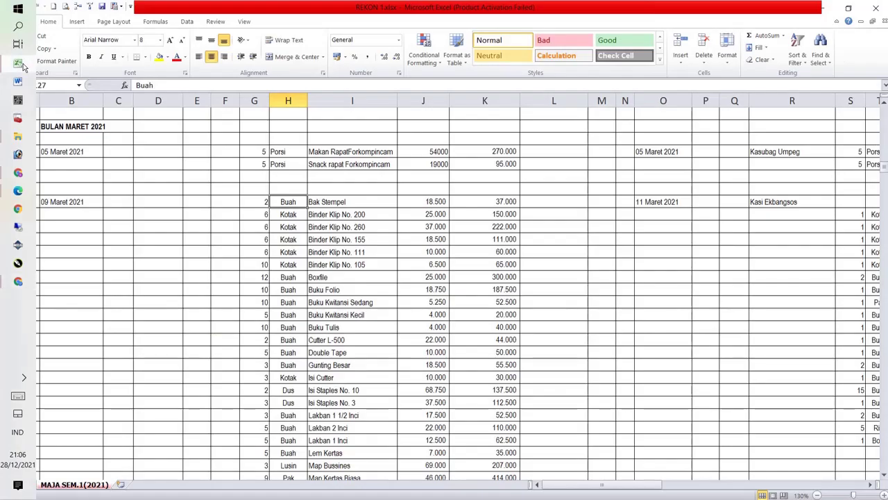
click(19, 63)
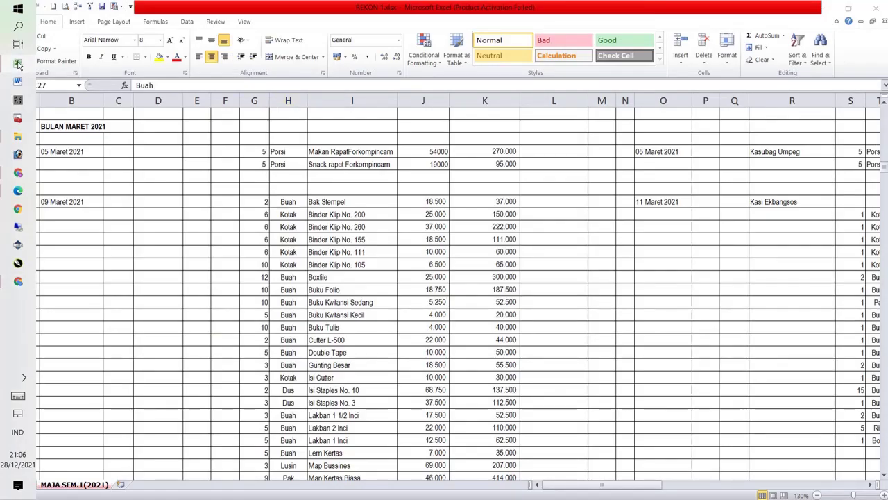
double_click(258, 377)
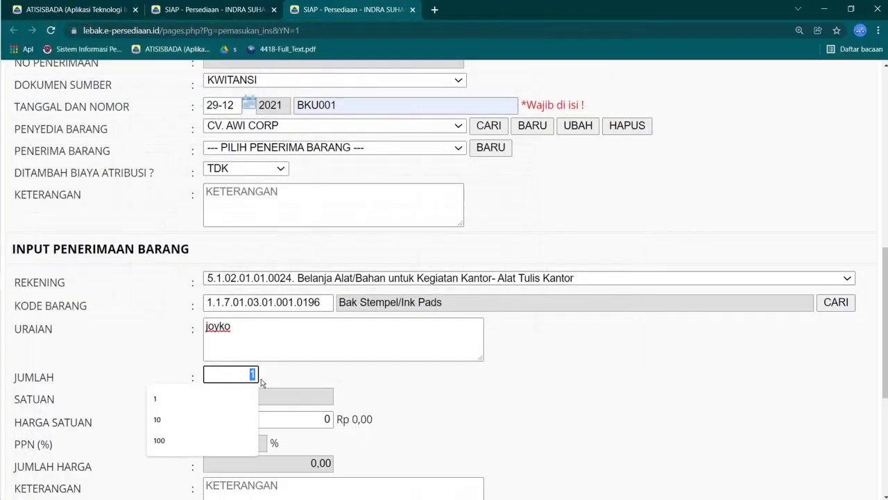
text(2)
scroll(306, 375, down, 1)
key(Tab)
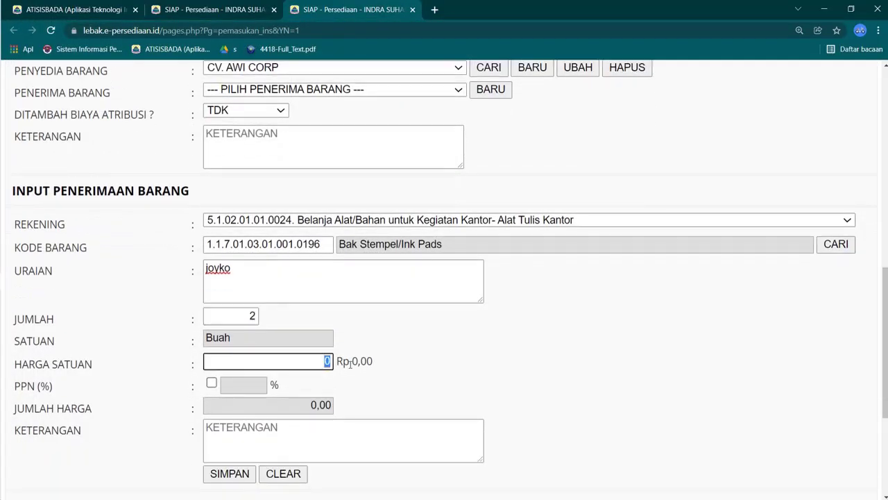
text(8500)
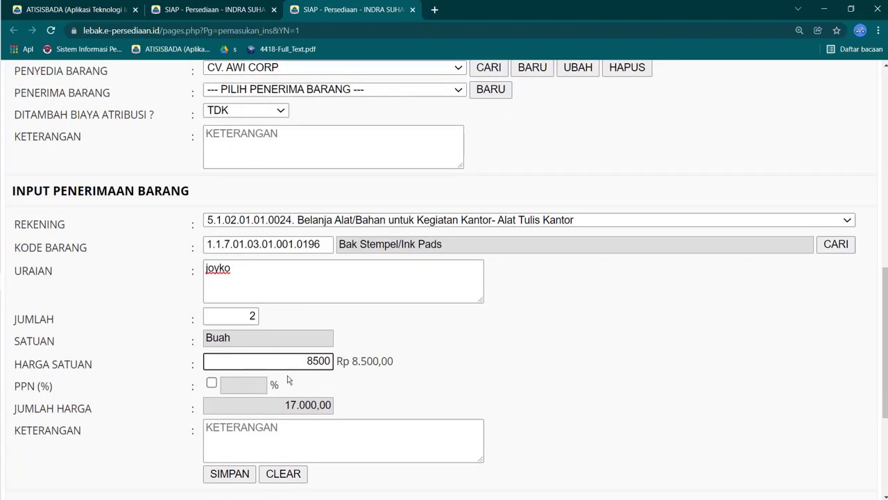
scroll(289, 380, down, 1)
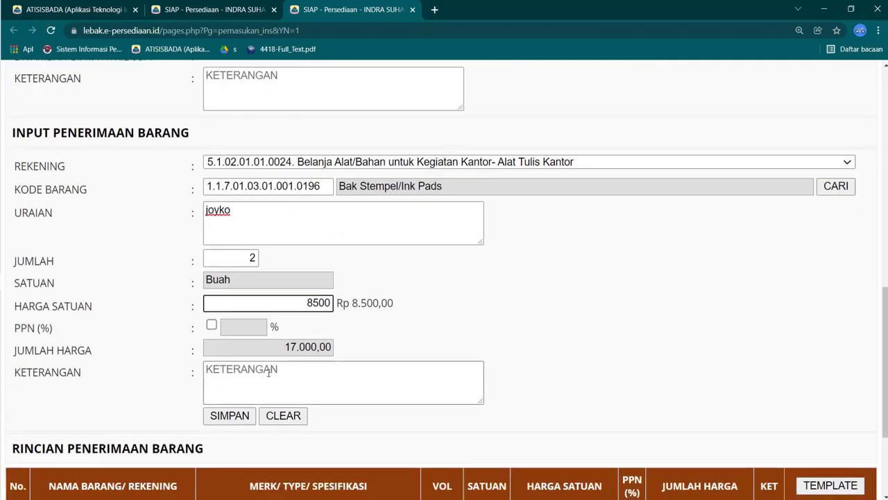
click(230, 415)
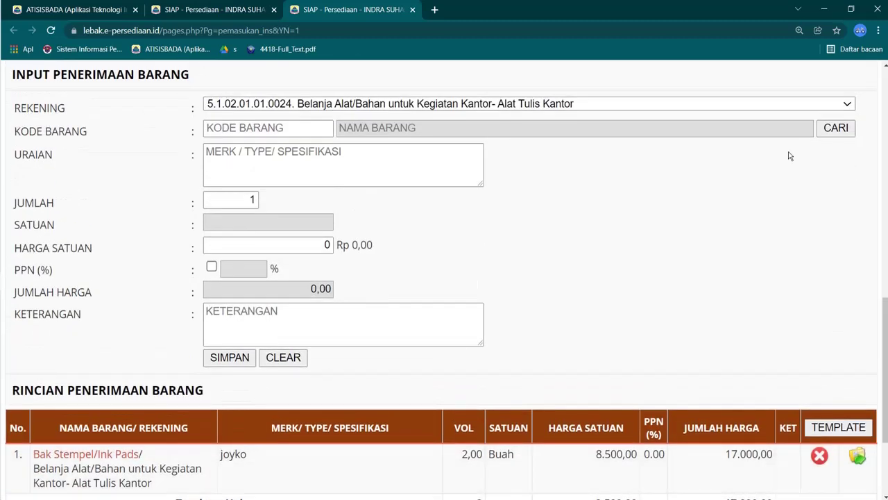
click(852, 129)
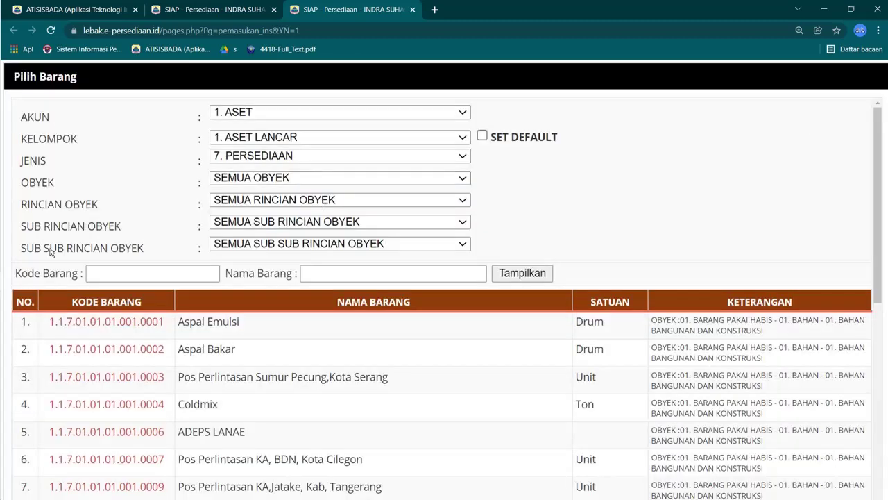
mouse_move(21, 316)
click(18, 283)
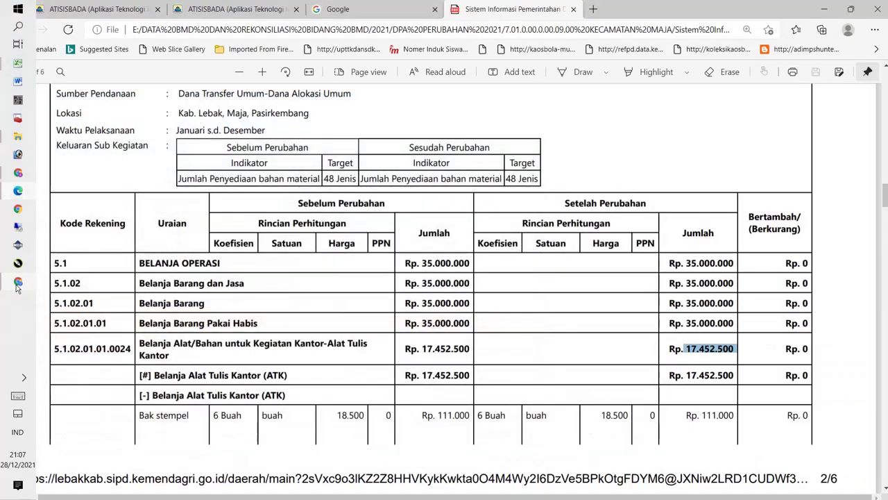
click(18, 286)
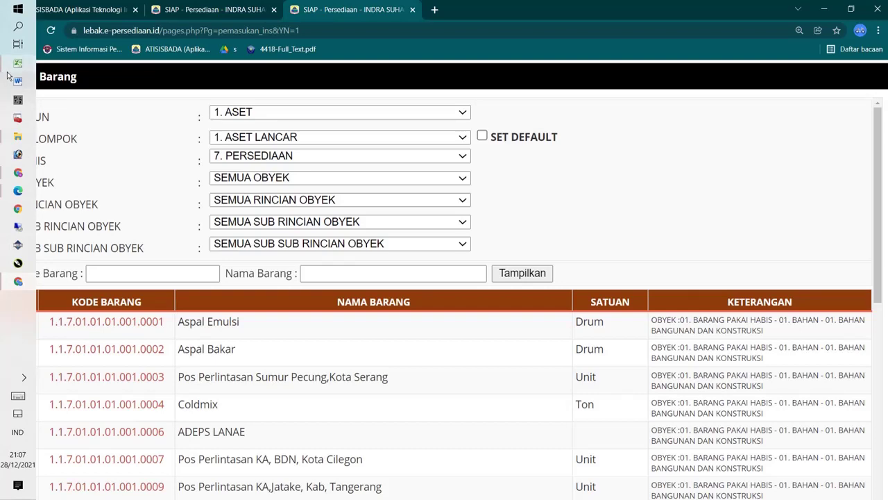
click(9, 73)
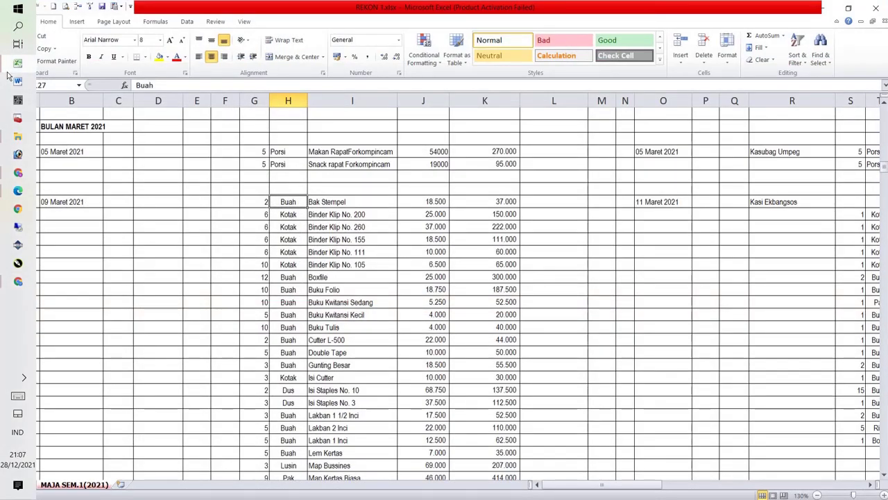
click(18, 283)
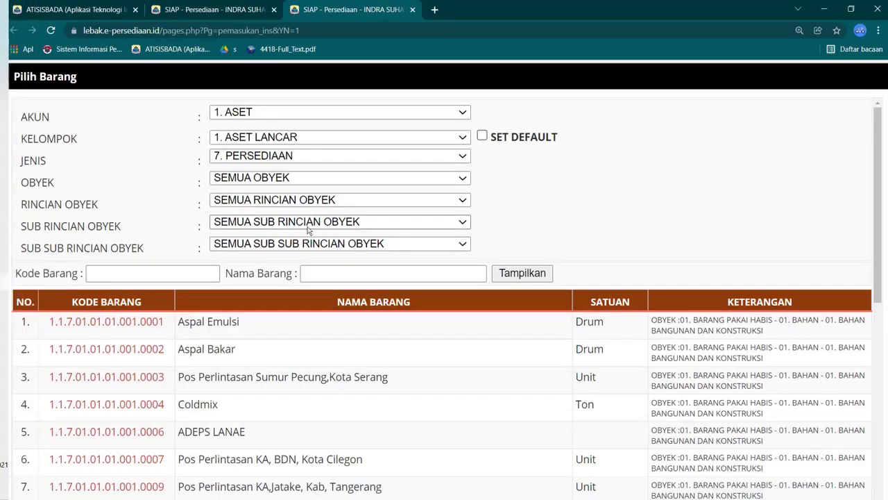
Step: Search the item picker for 'binde' and scroll through the binder results
click(354, 272)
text(binder)
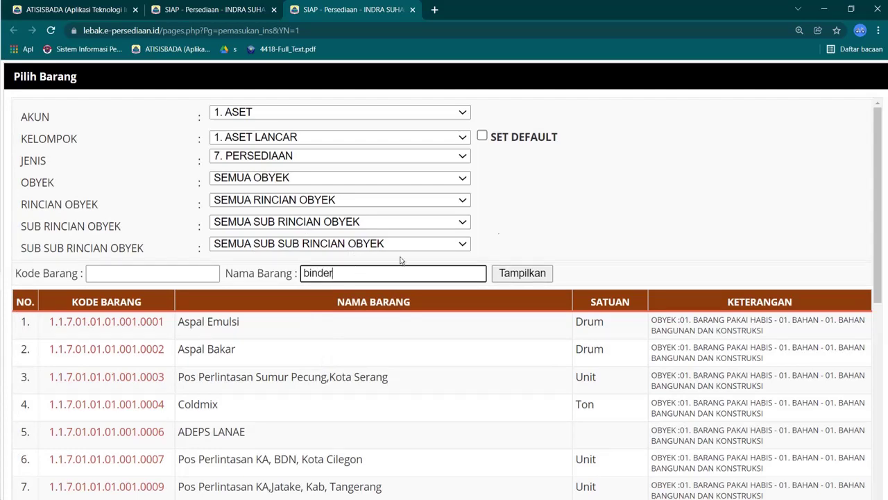
click(524, 274)
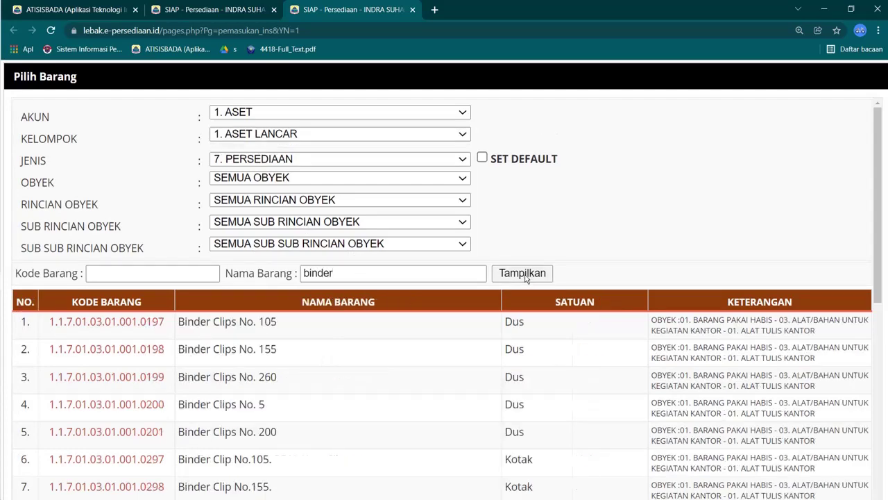
scroll(334, 329, down, 1)
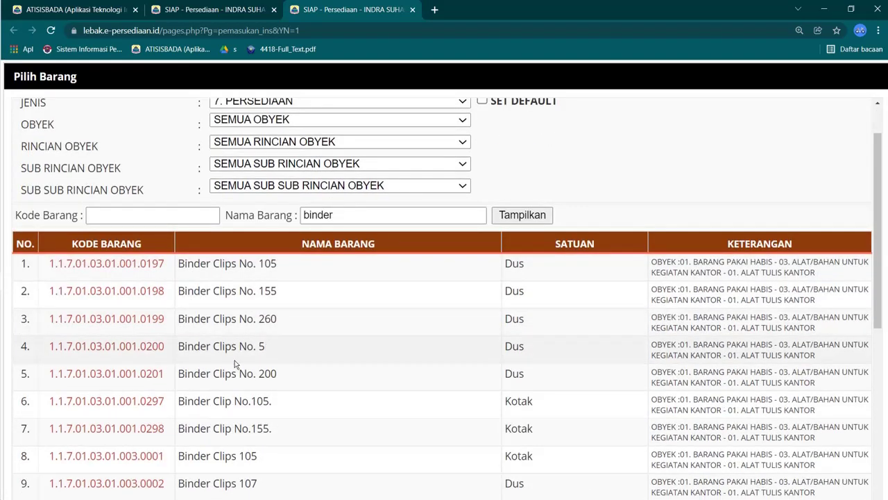
scroll(214, 377, down, 3)
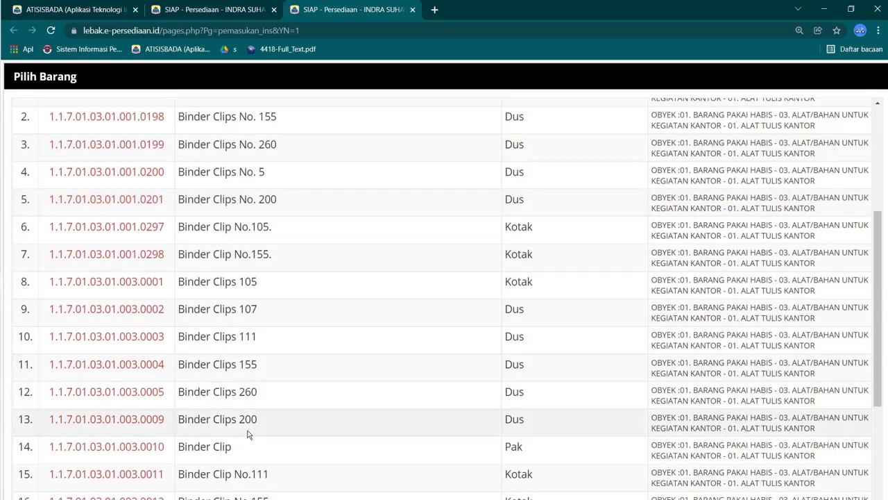
scroll(248, 425, down, 3)
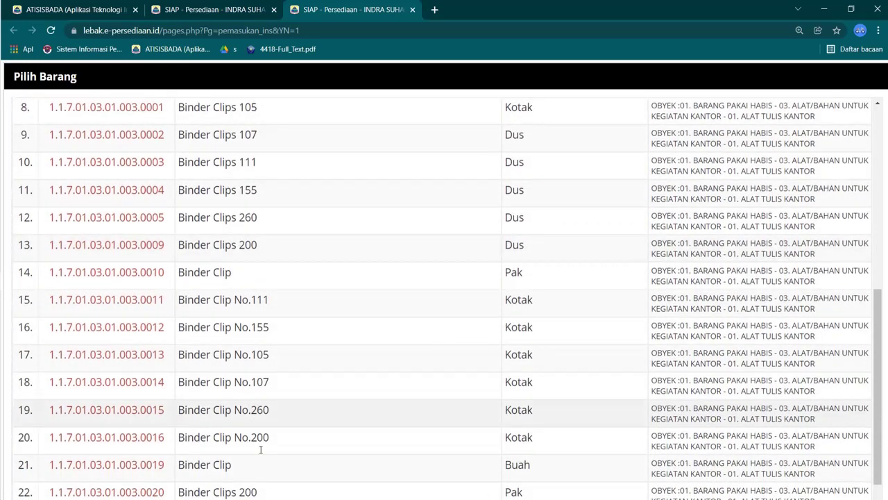
Step: Check the Binder Klip No. 200 unit in Excel, then choose Binder Clip No.200 (code 1.1.7.01.03.01.003.0016)
click(18, 66)
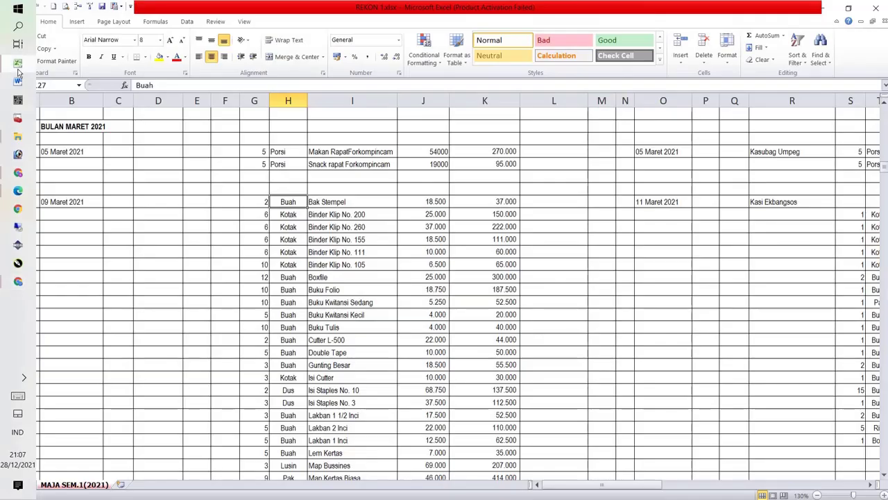
click(288, 215)
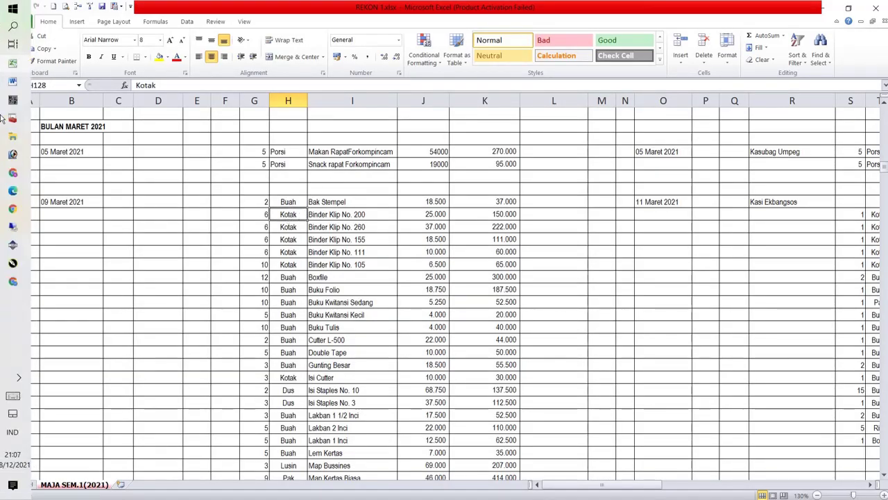
click(14, 70)
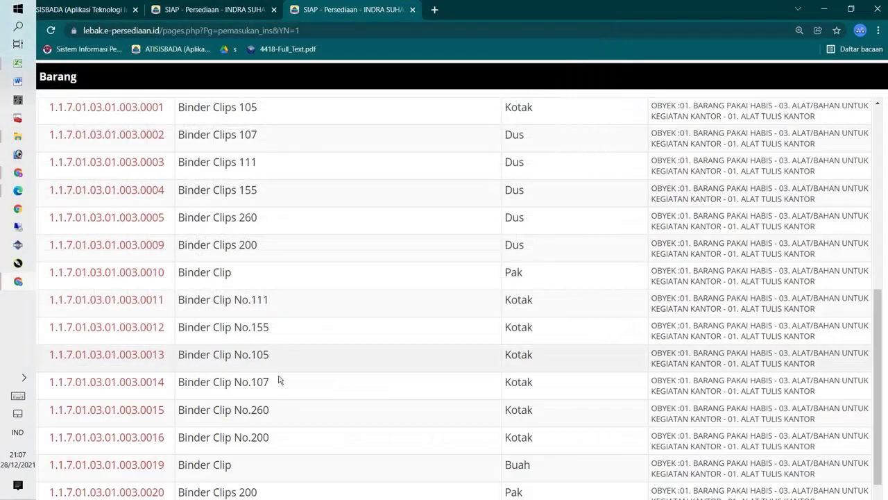
click(156, 438)
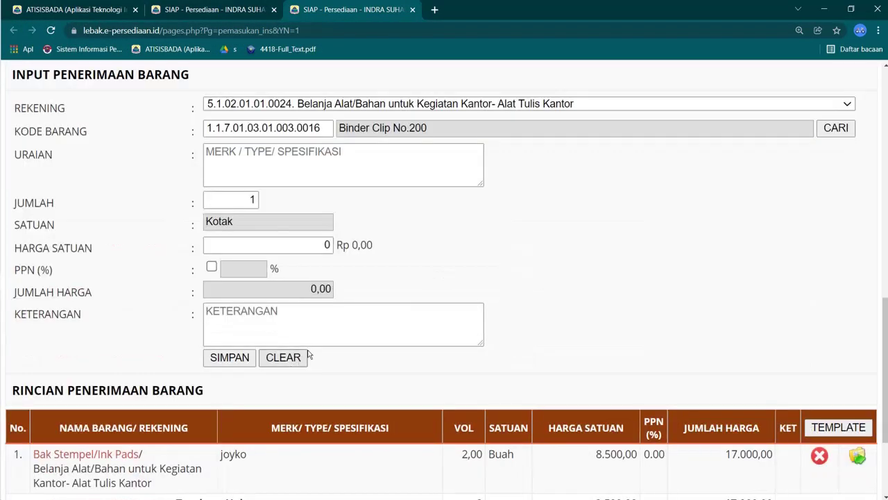
Step: Enter description 'joyko' and quantity 6 for Binder Clip No.200
click(295, 169)
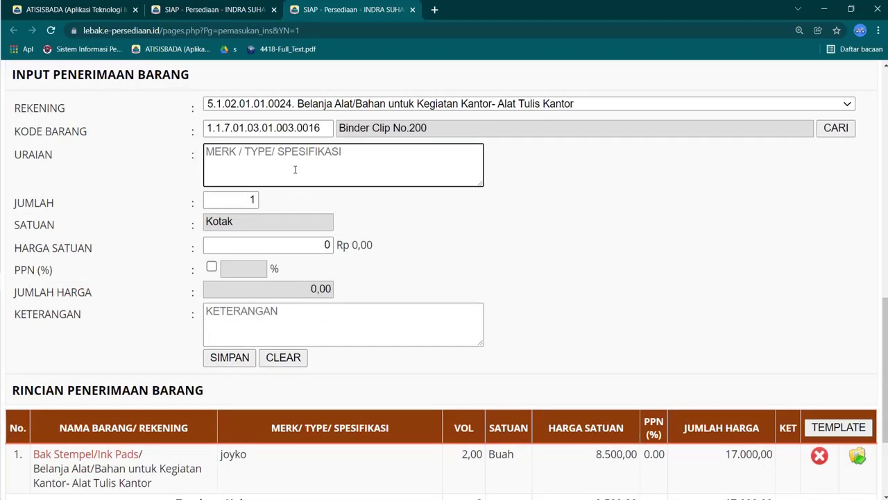
text(joyko)
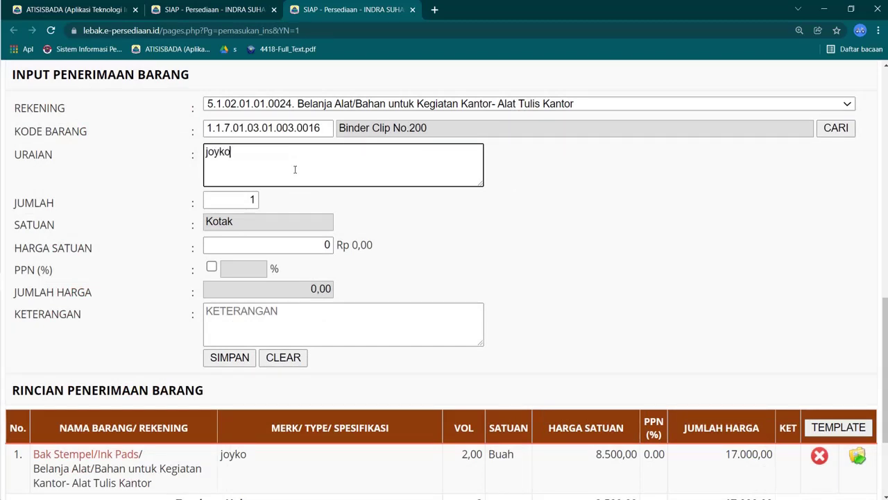
click(251, 199)
text(6)
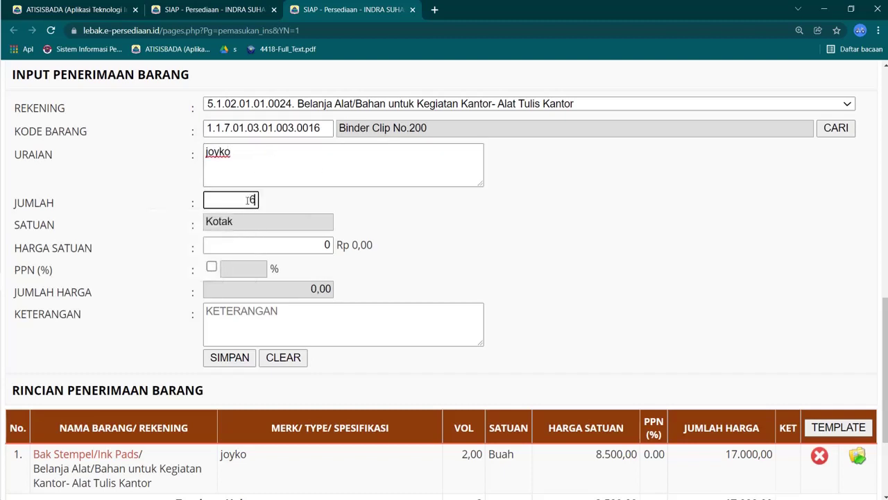
Step: Check the price in Excel, enter unit price 25000 and save the line at 150.000
mouse_move(7, 154)
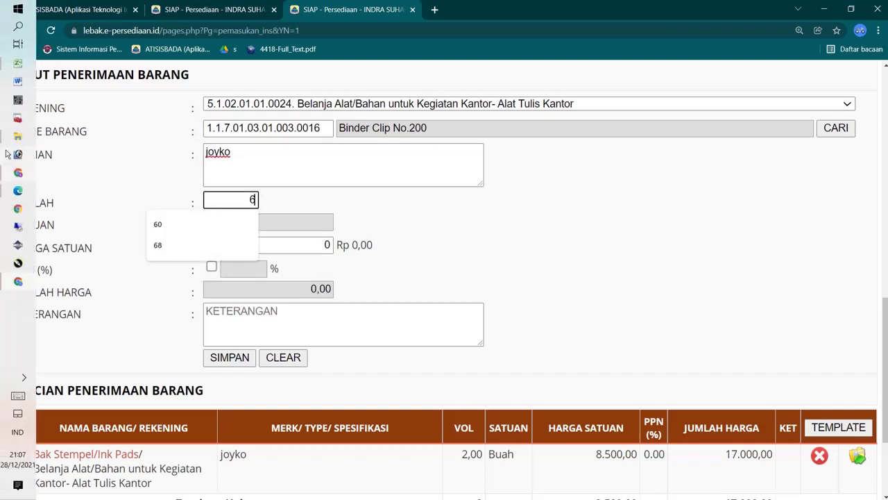
click(19, 62)
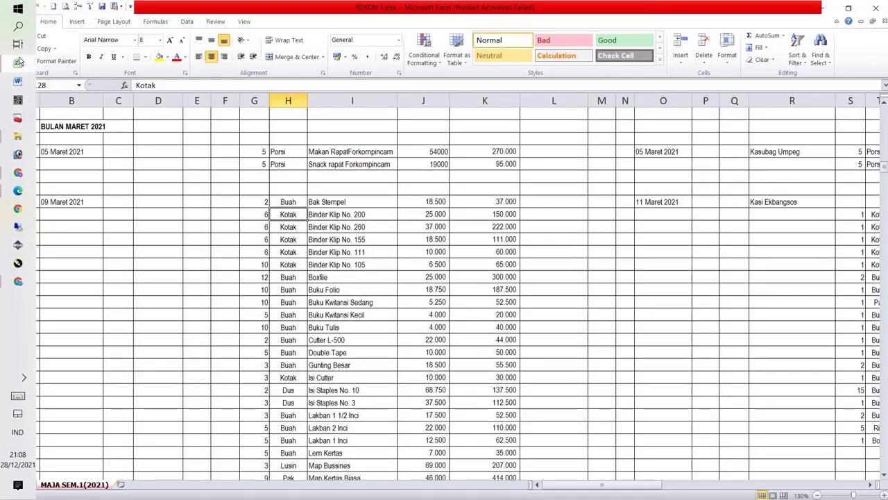
click(18, 62)
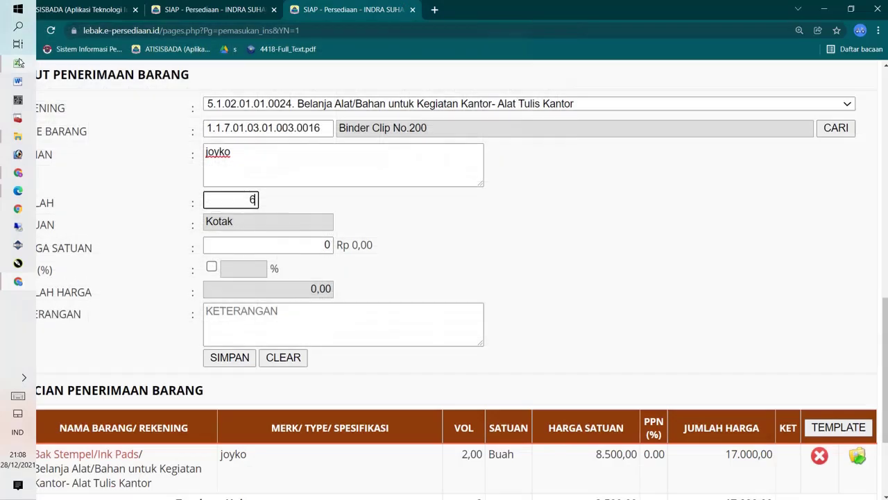
click(334, 245)
text(25000)
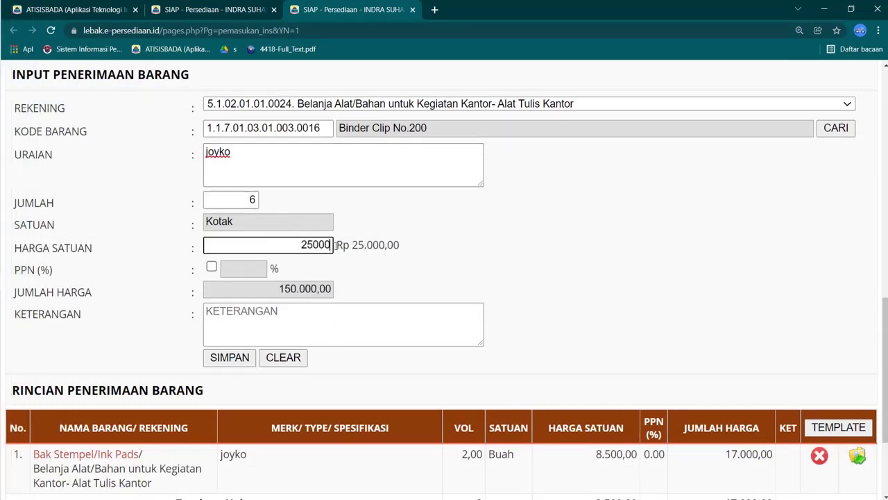
click(232, 358)
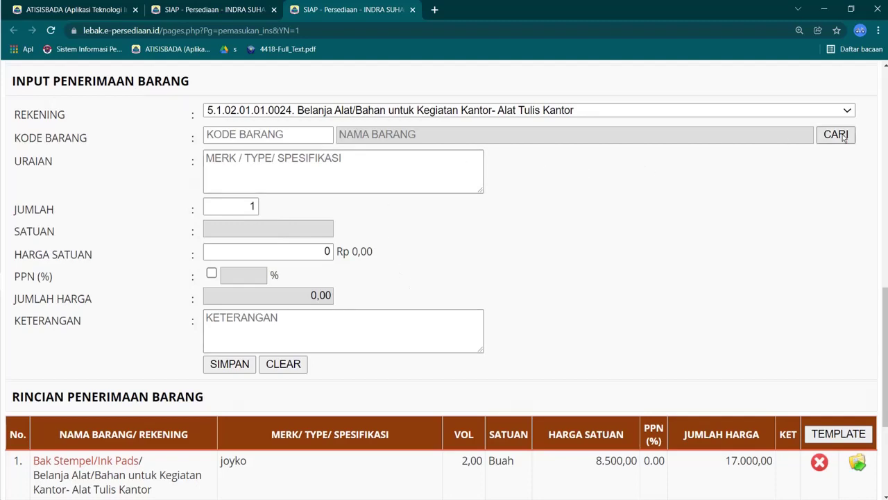
Step: Reopen the item picker and search for items named 'binder'
click(840, 139)
click(357, 272)
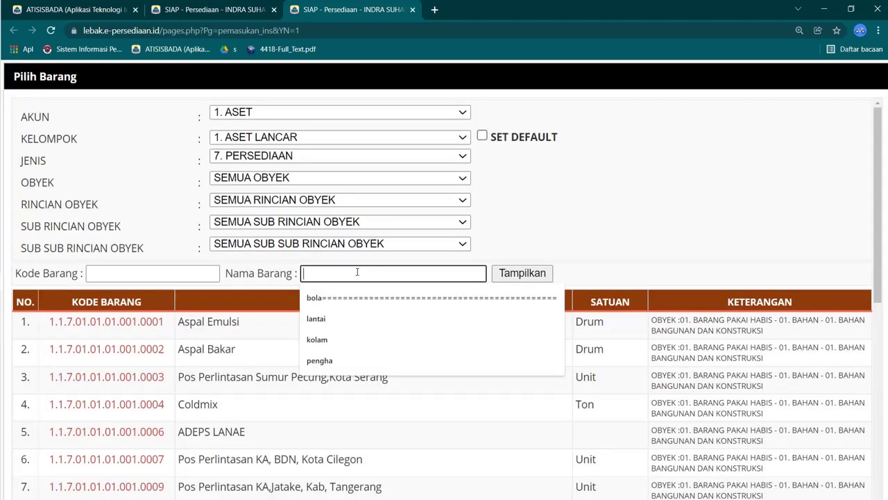
text(binder)
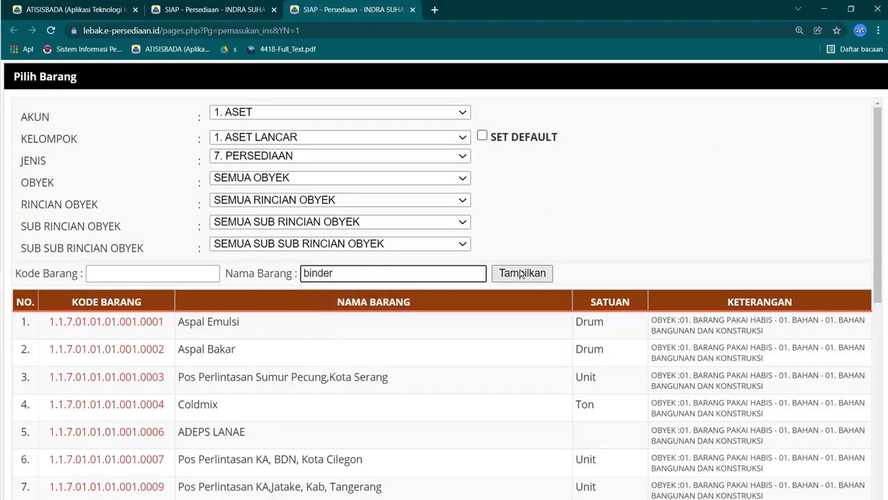
click(522, 273)
Step: Look up the next item in the Excel workbook and scroll the binder results to Binder Clip No.260
mouse_move(2, 195)
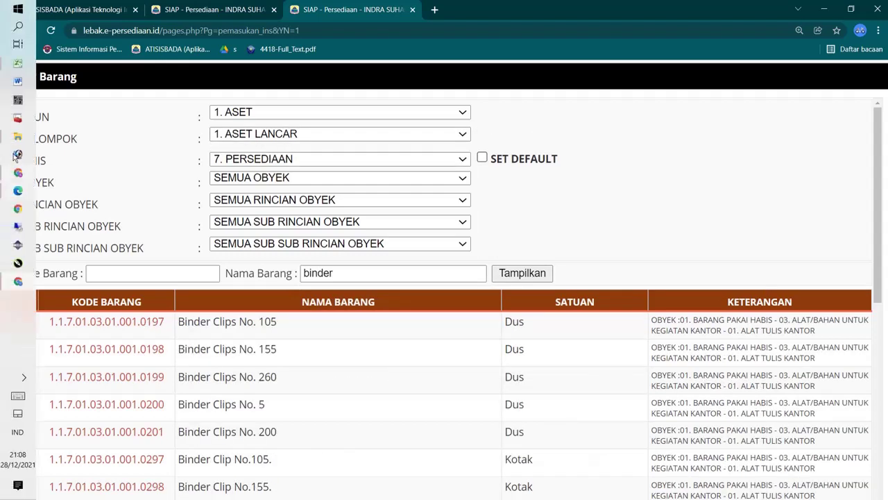
click(20, 68)
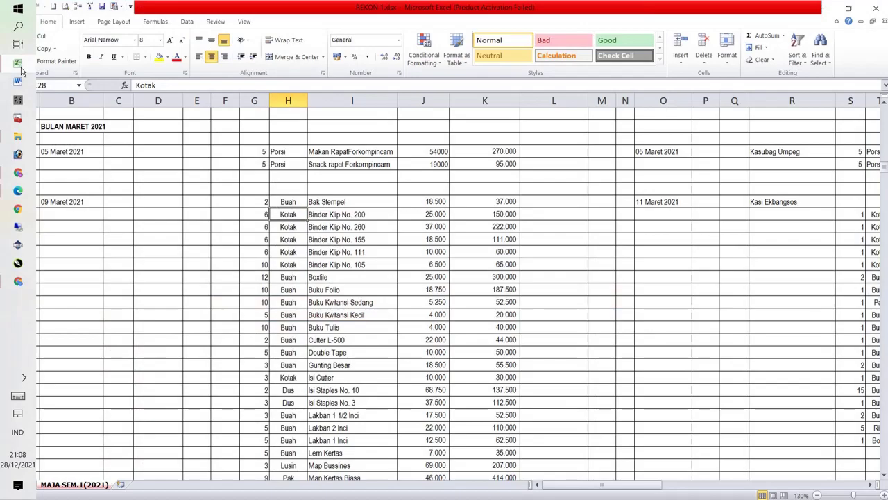
click(20, 68)
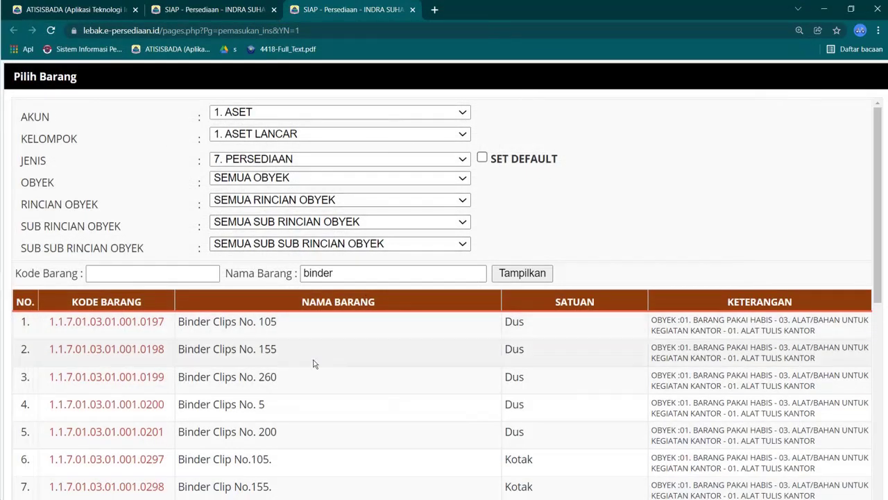
mouse_move(1, 104)
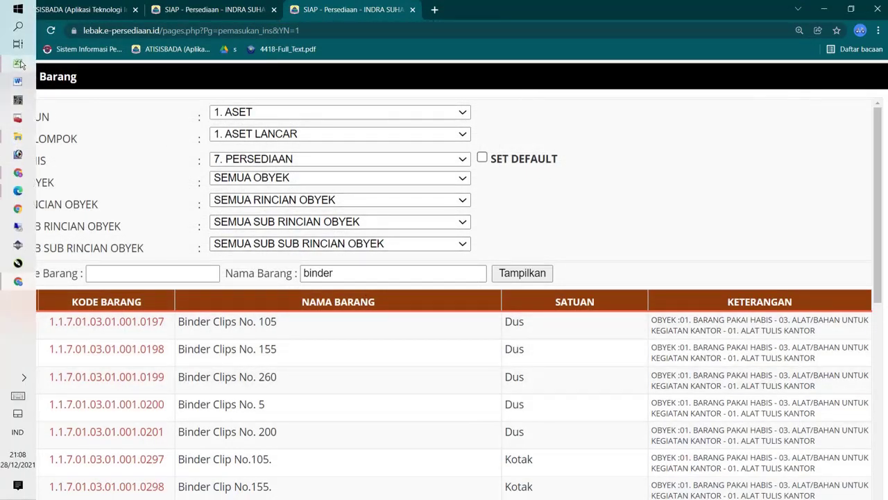
click(20, 65)
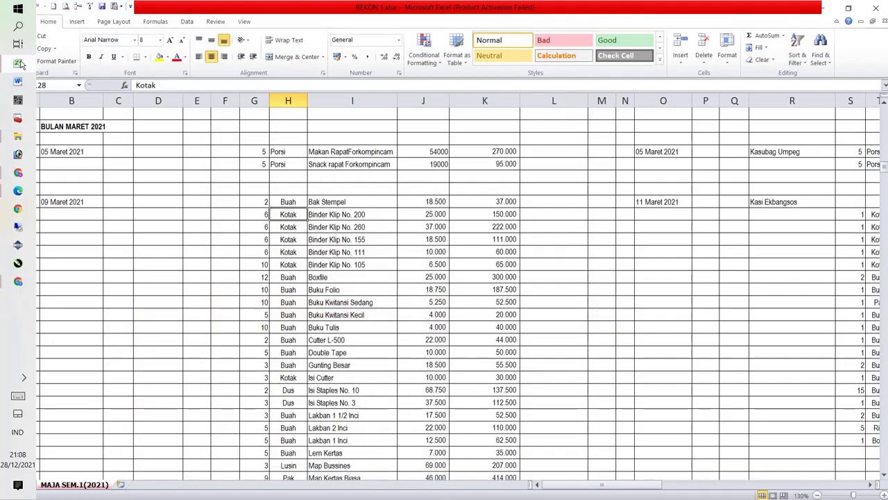
click(20, 64)
scroll(379, 423, down, 3)
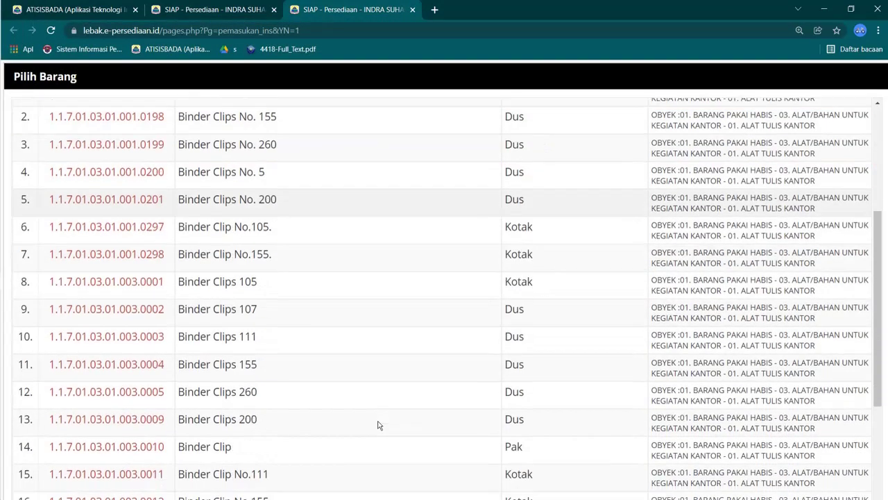
scroll(378, 424, down, 2)
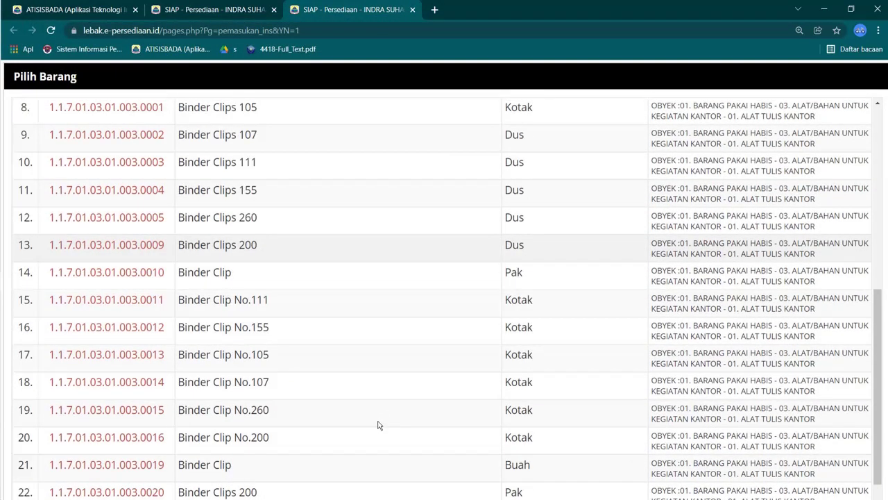
scroll(290, 359, down, 1)
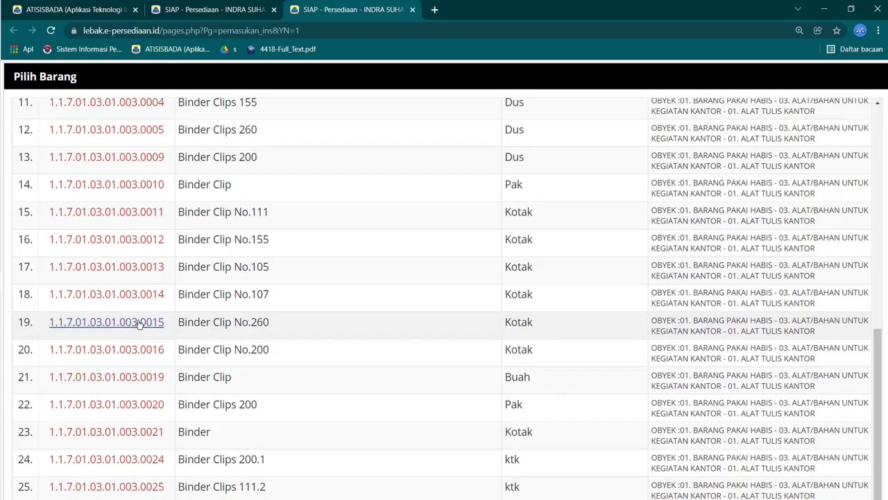
Step: Choose Binder Clip No.260 with description 'joyko' and quantity 6
click(107, 322)
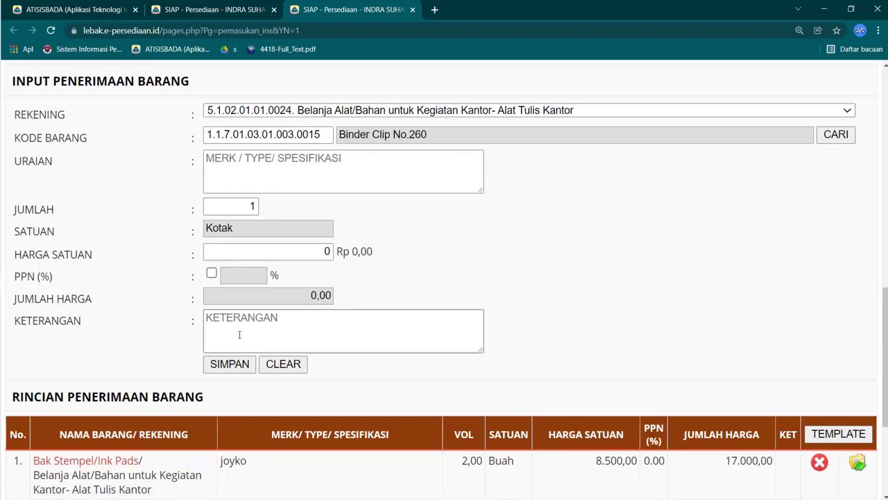
click(261, 173)
text(joyko)
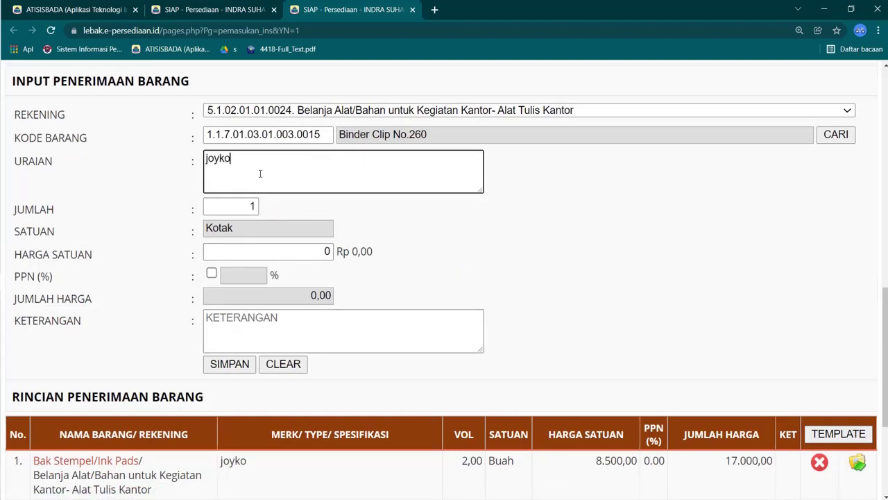
double_click(236, 205)
text(6)
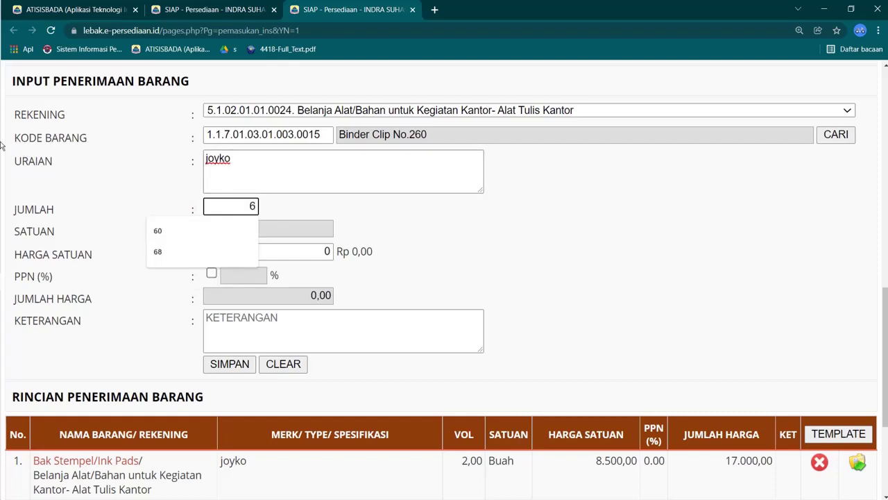
Step: Check the price in Excel, enter unit price 37000 and save the line at 222.000
click(16, 65)
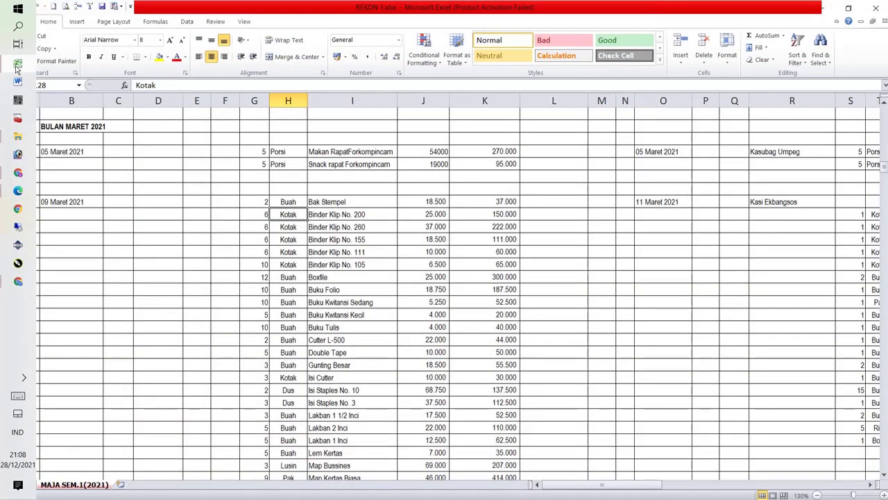
click(17, 67)
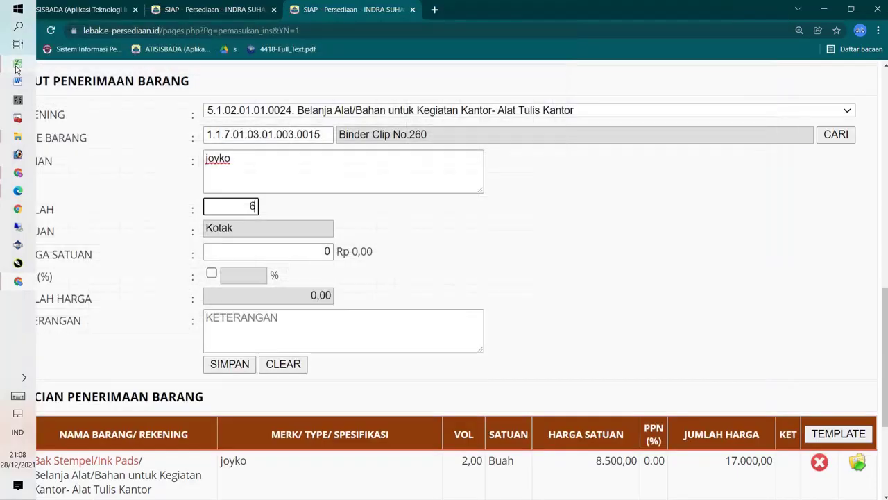
click(325, 251)
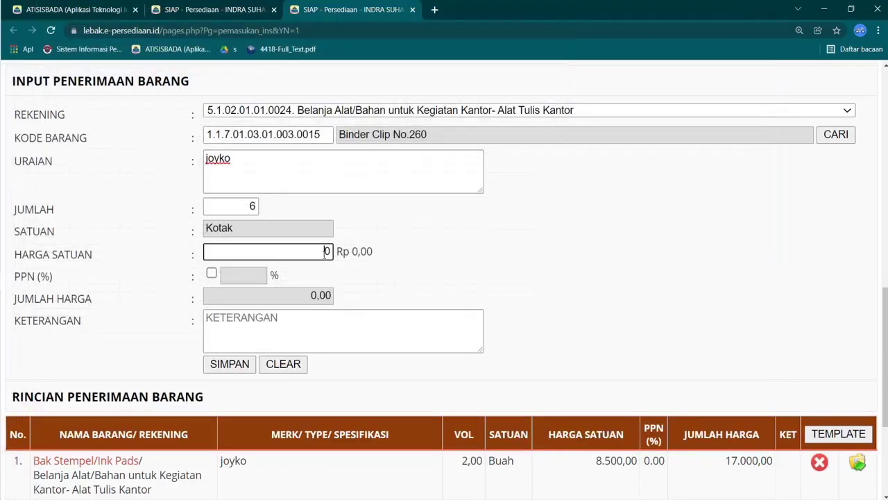
text(37000)
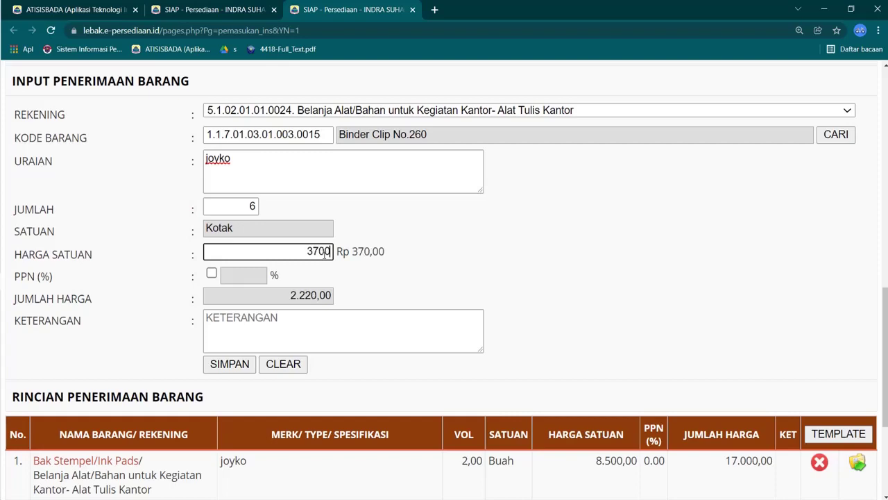
click(233, 363)
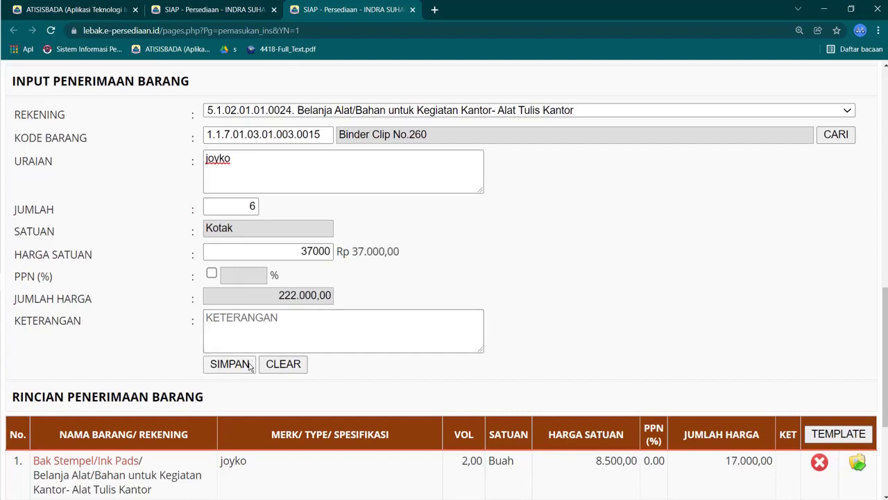
Step: Review the saved receipt lines and recheck the Bak Stempel price in the Excel recap sheet
scroll(250, 367, down, 3)
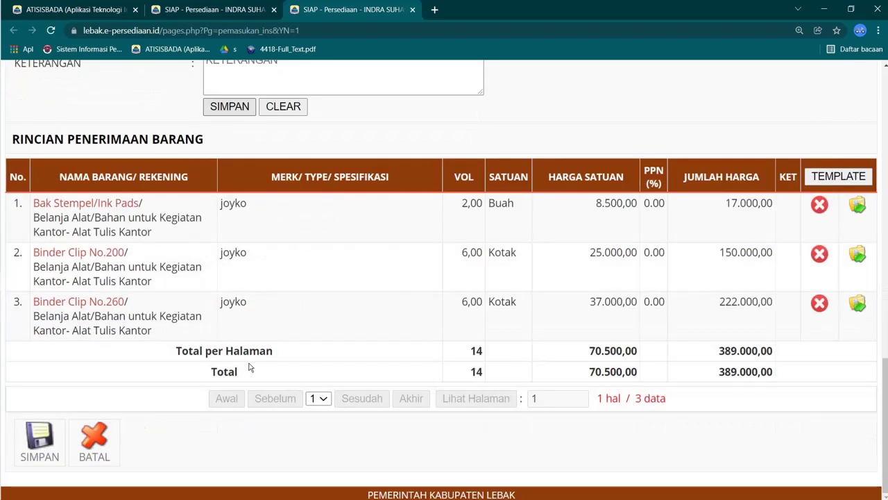
scroll(554, 379, up, 5)
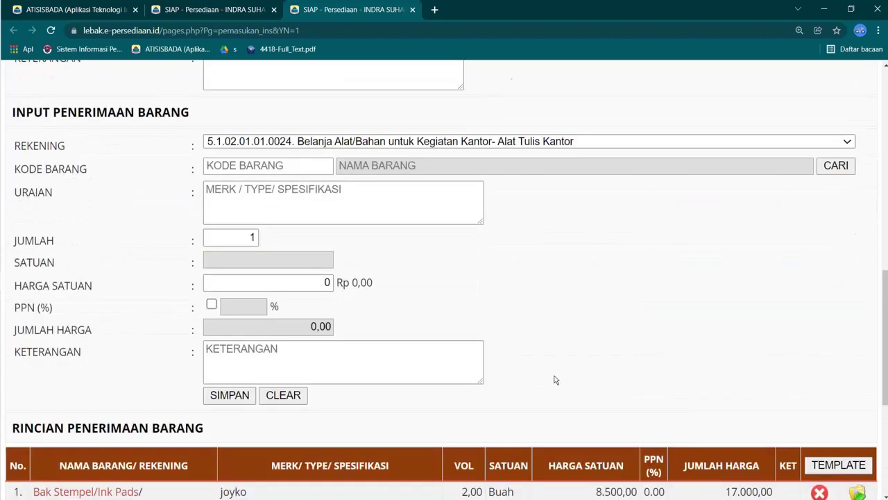
scroll(630, 362, down, 3)
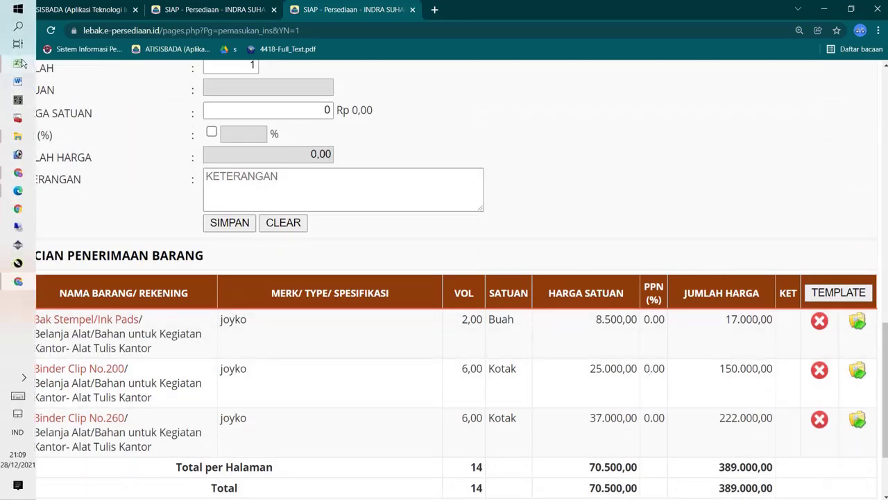
click(18, 64)
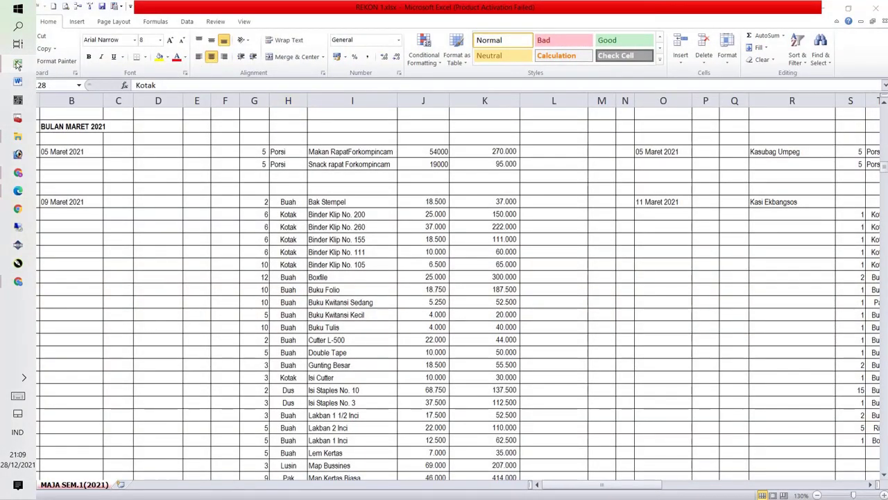
click(19, 64)
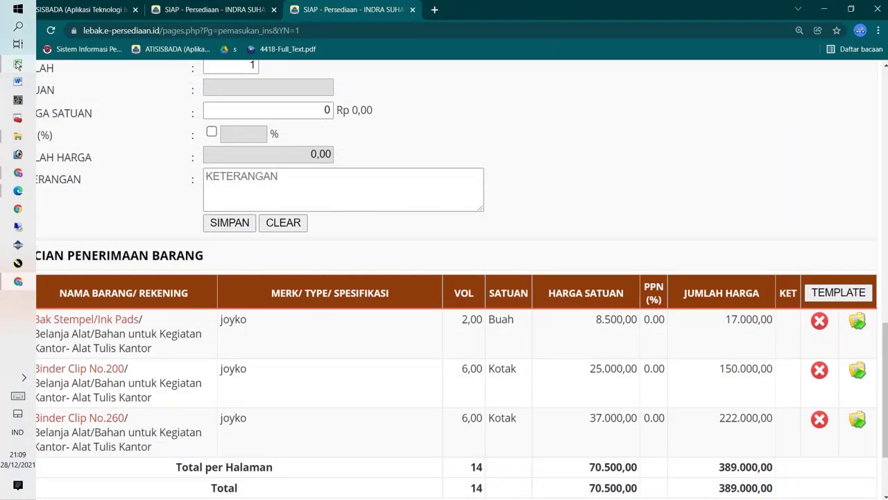
click(18, 64)
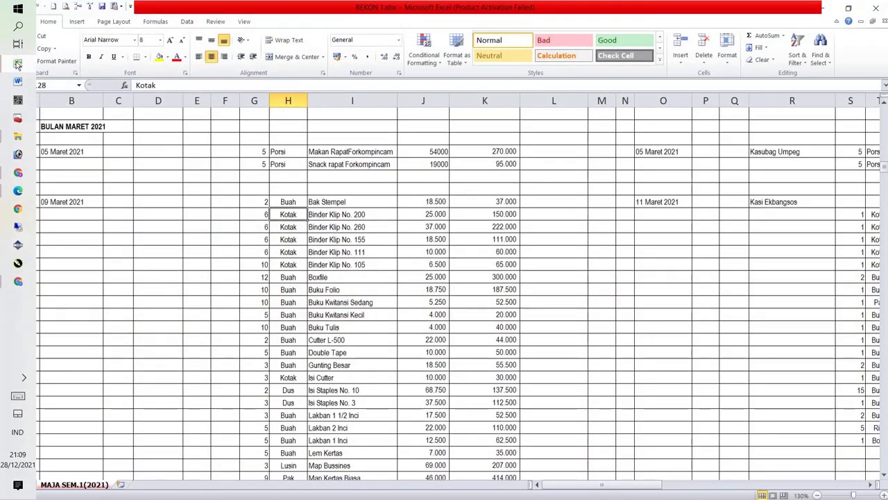
click(19, 64)
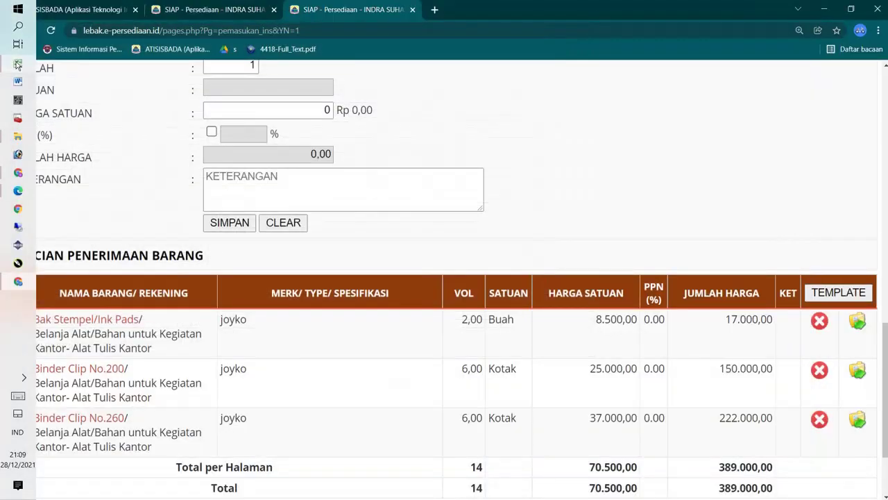
Step: Change the Bak Stempel/Ink Pads unit price to 18.500 and save, bringing the total to 409.000
click(132, 324)
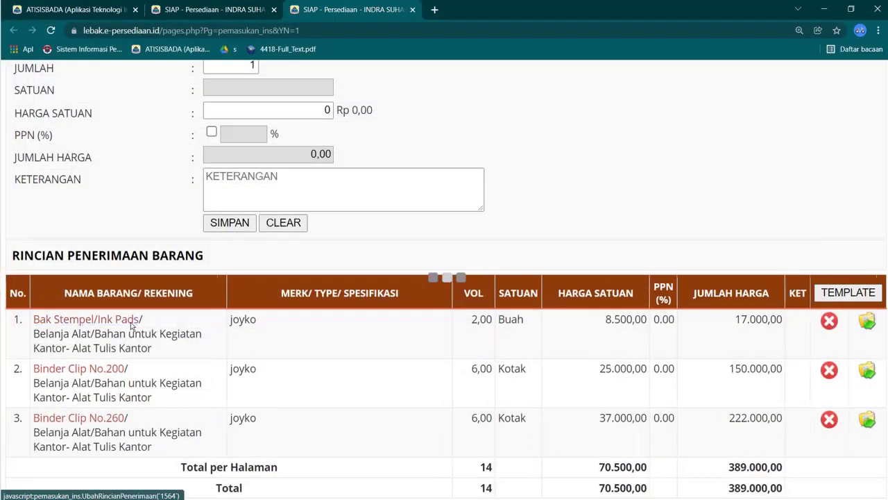
click(303, 111)
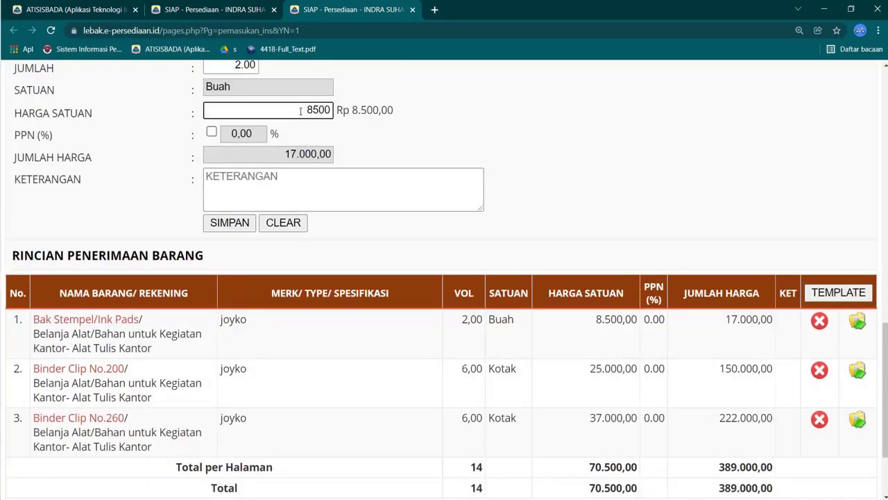
text(1)
click(230, 223)
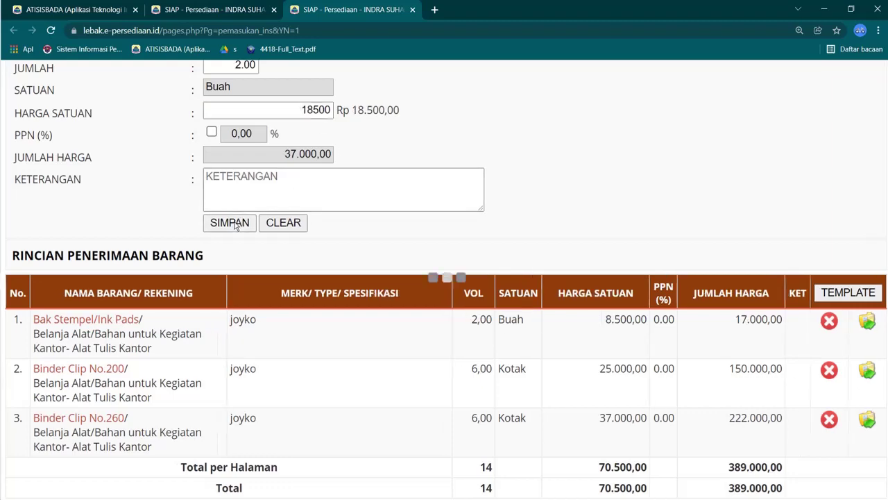
scroll(455, 313, down, 3)
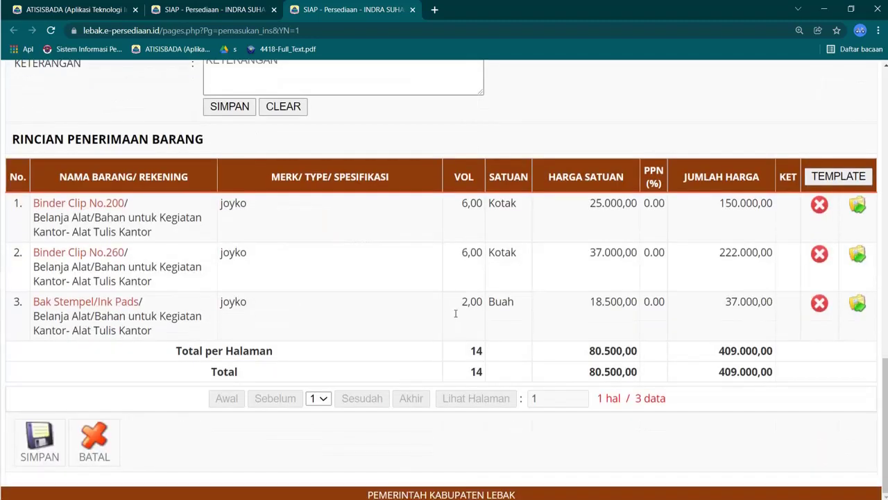
Step: Save the whole Alat Tulis Kantor receipt, acknowledging success and declining the validation letter print
scroll(456, 313, up, 8)
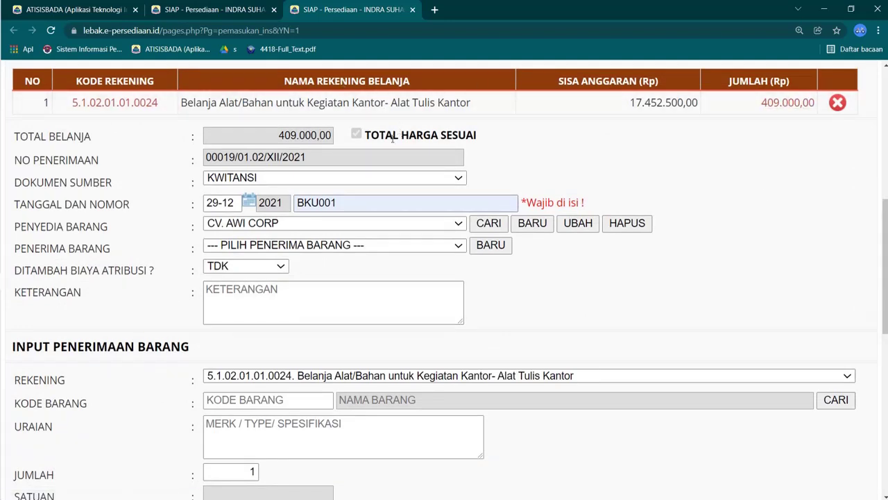
scroll(520, 228, down, 8)
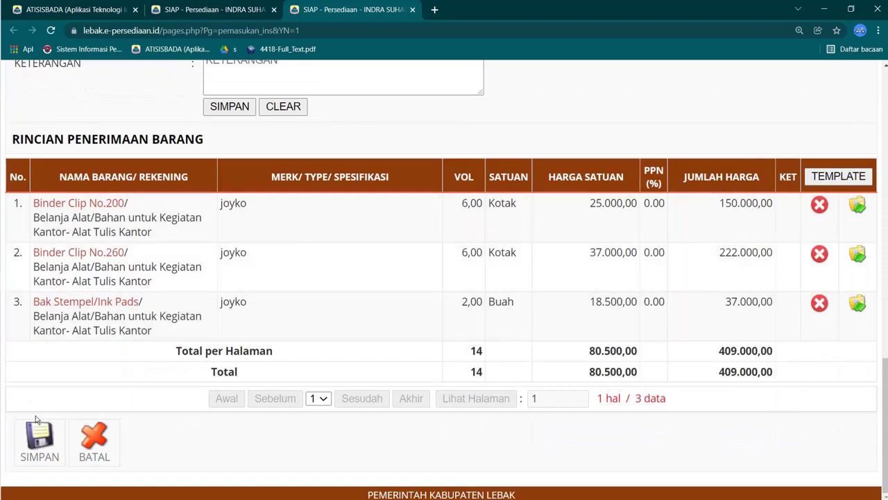
click(38, 426)
click(548, 96)
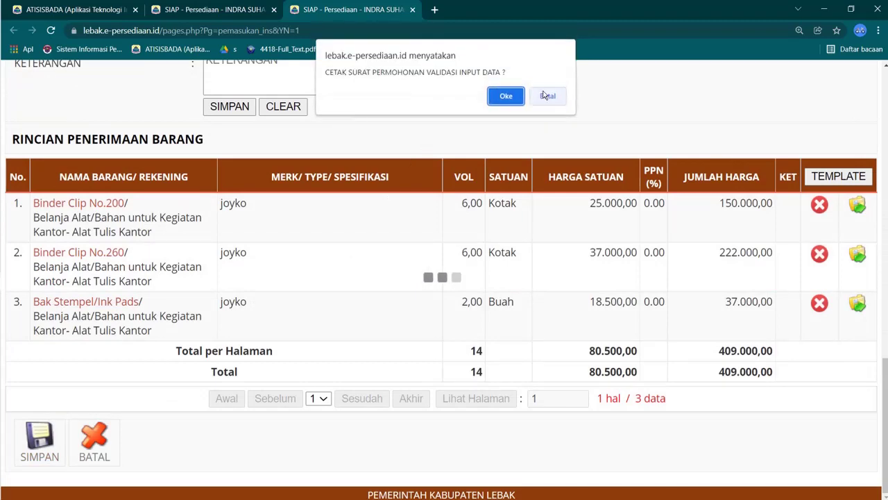
click(554, 98)
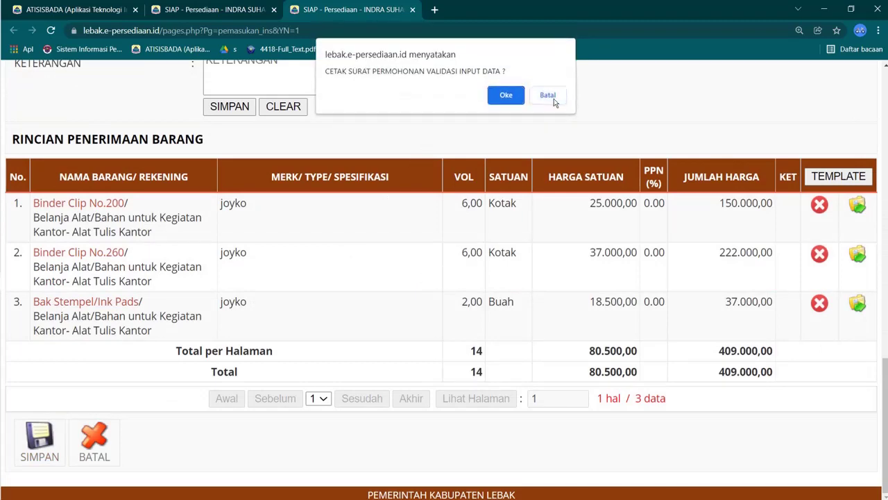
Step: Reset page zoom to 100% and reopen the receipt from Daftar Penerimaan for editing
key(ctrl+minus)
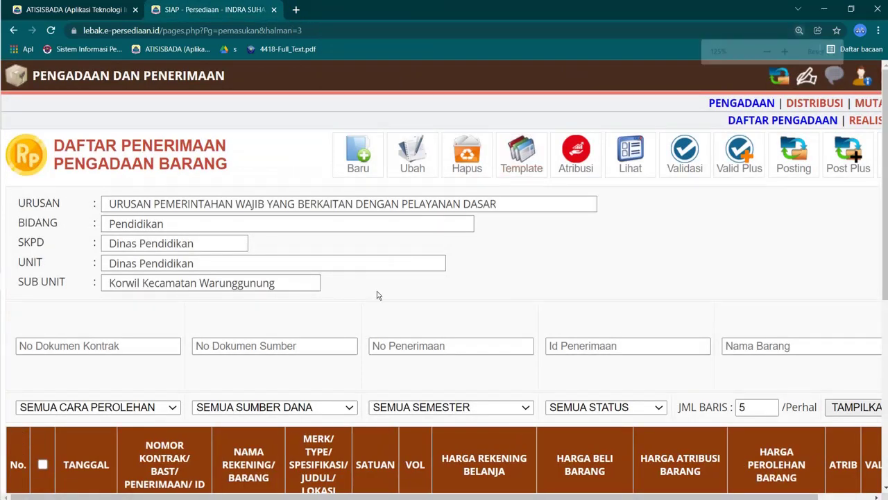
click(818, 51)
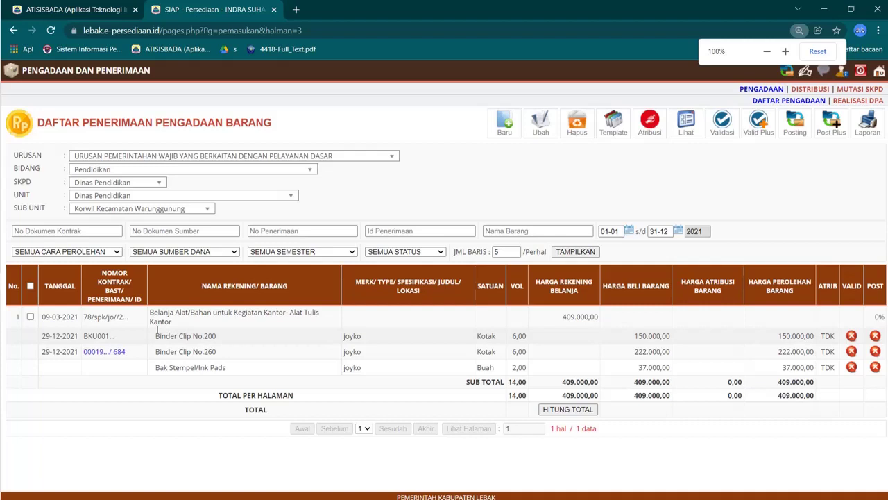
click(30, 316)
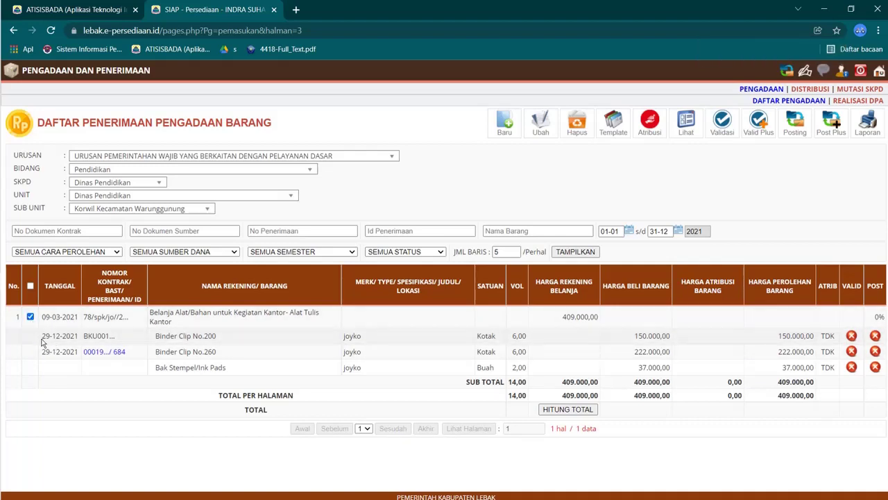
drag(41, 338, 62, 333)
click(72, 336)
click(535, 123)
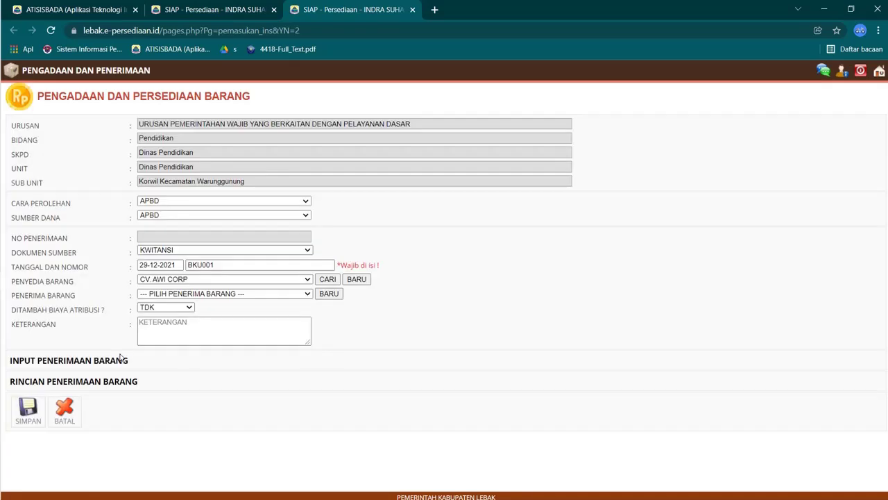
Step: Set the receipt date to 9 March 2021 in the date picker
scroll(161, 338, down, 3)
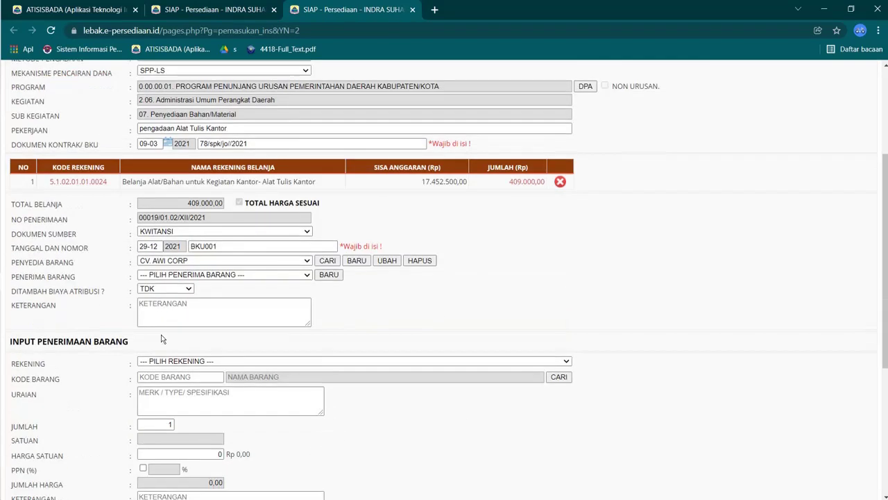
click(169, 247)
click(188, 263)
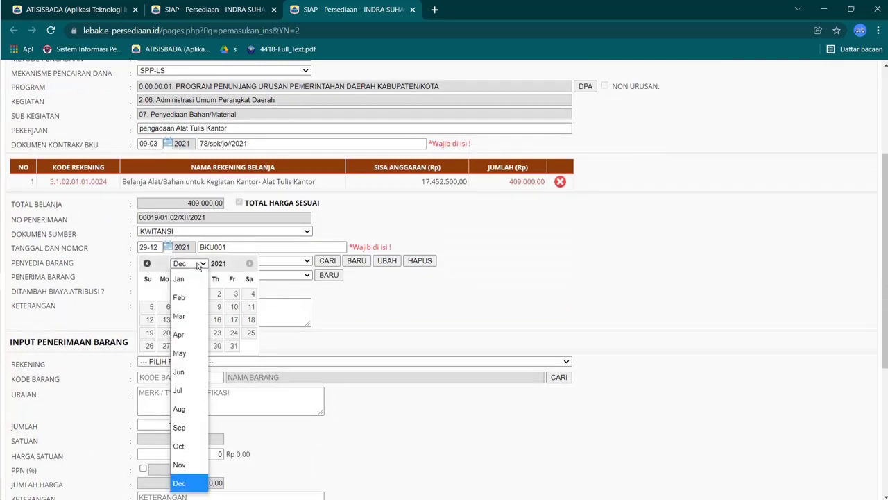
click(194, 316)
click(185, 306)
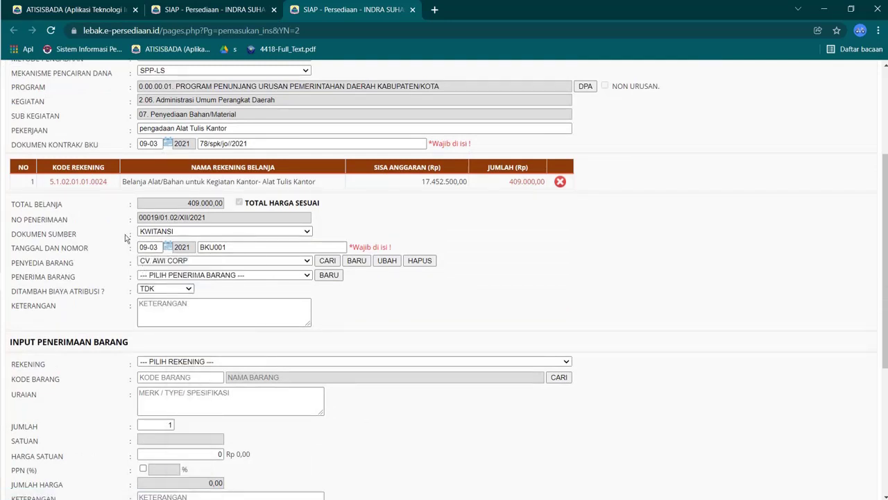
Step: Re-save receipt BKU001 with its new date, declining the print, and check it in Daftar Penerimaan
scroll(157, 294, down, 4)
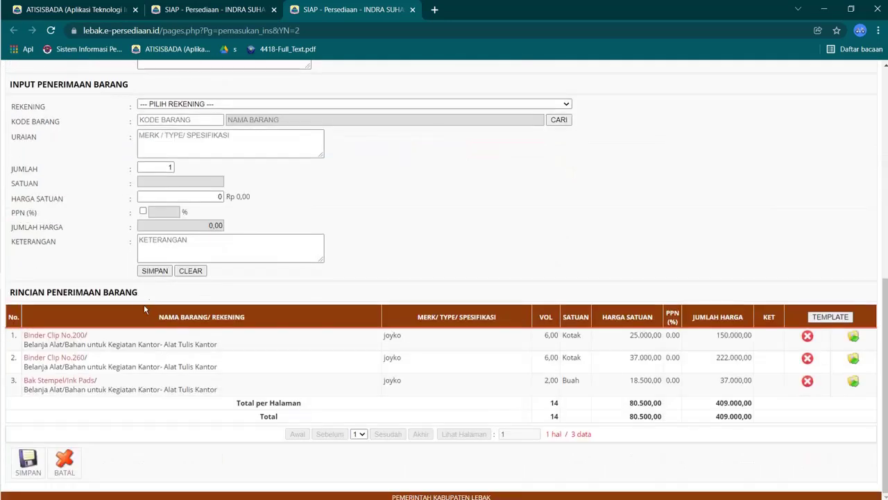
click(38, 458)
click(545, 95)
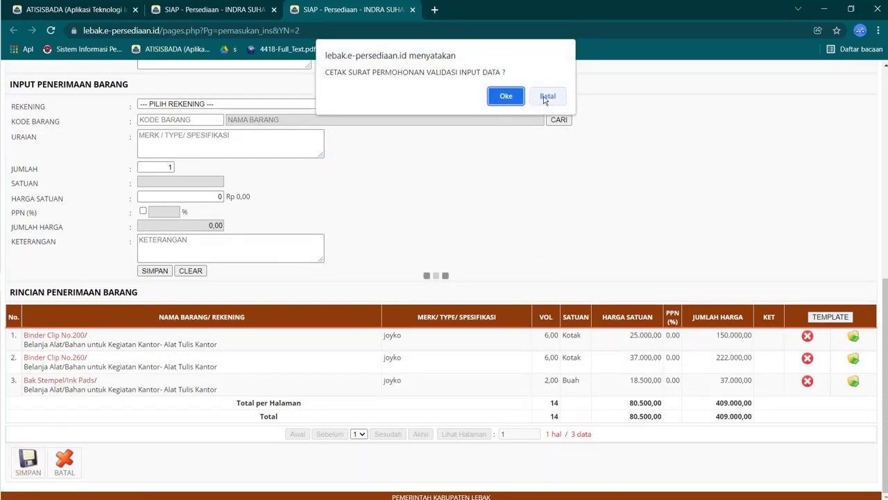
click(546, 98)
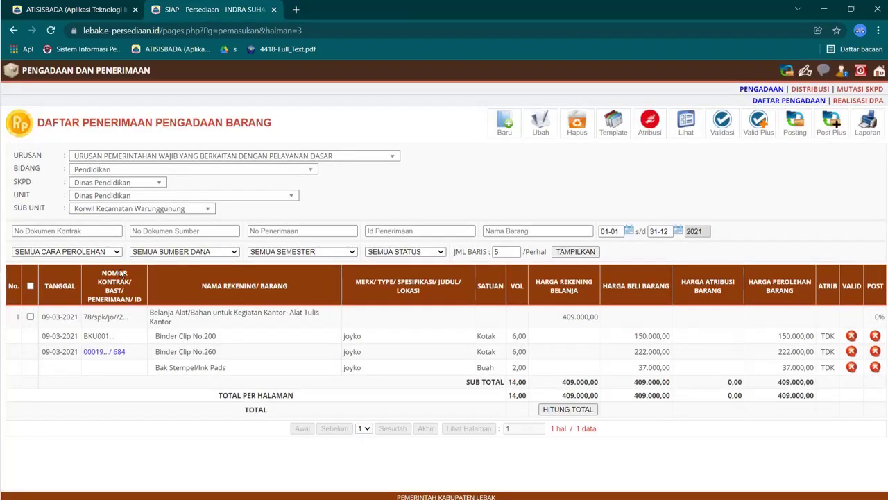
drag(42, 317, 46, 352)
click(56, 350)
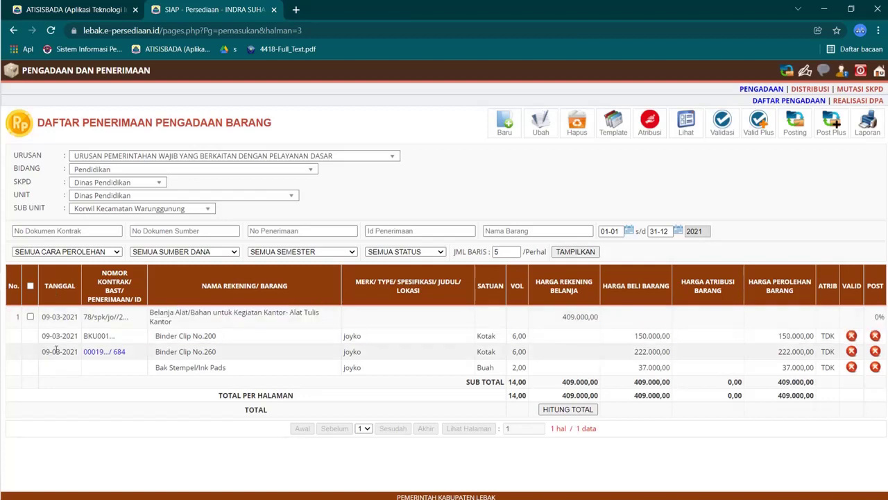
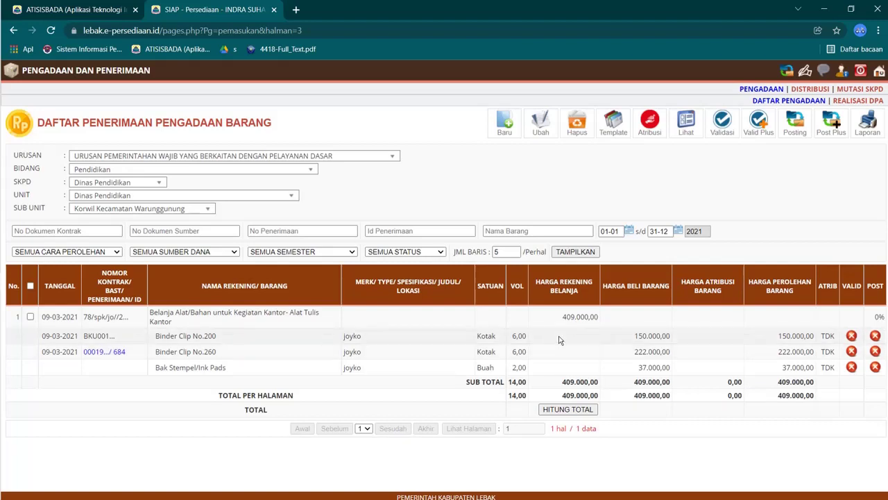
Step: Tick the 09-03-2021 office-supplies receipt (three items, 409.000,00) in Daftar Penerimaan Pengadaan Barang
click(29, 316)
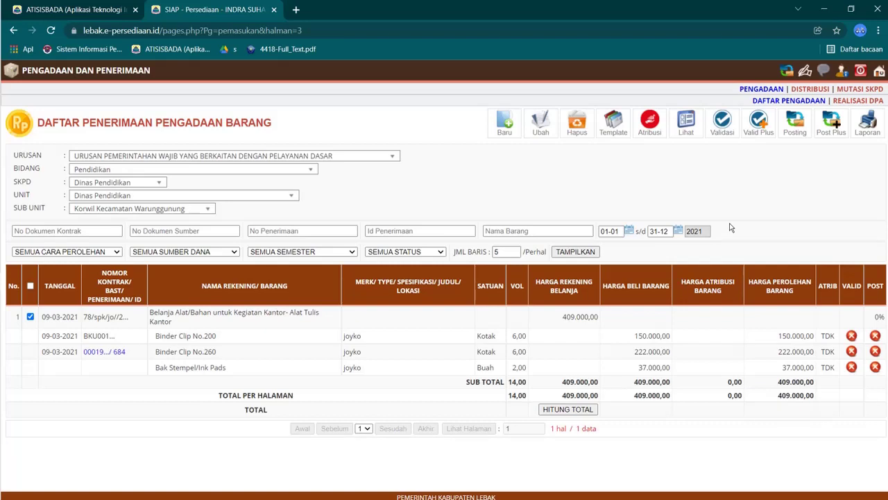
Step: Validate the selected receipt and acknowledge the success message
click(723, 125)
click(511, 325)
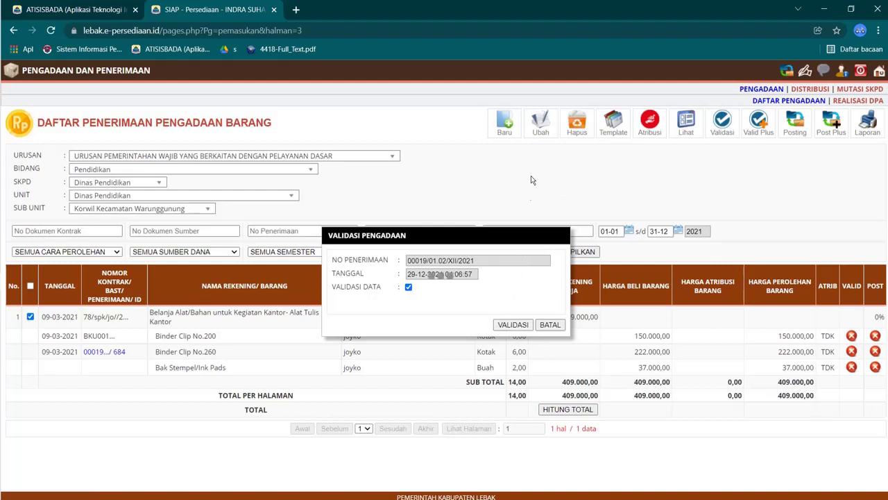
click(544, 97)
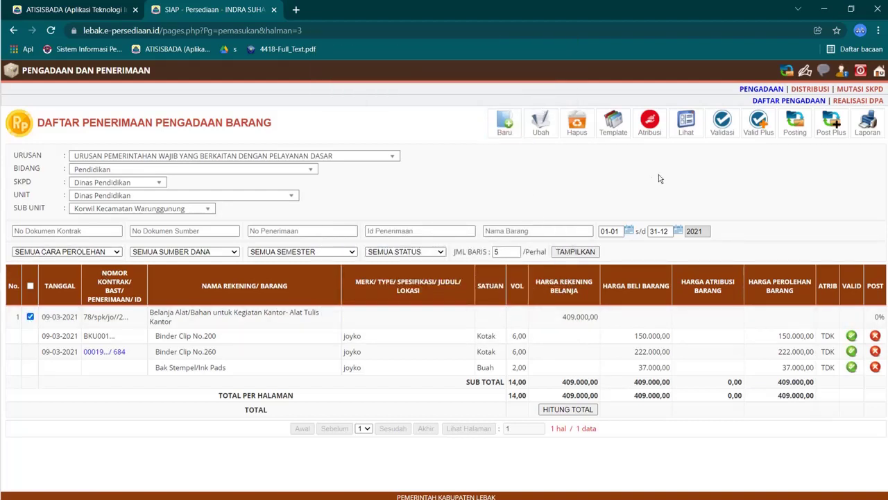
Step: Post the validated receipt to 100%, then return to the SIAP main menu
click(795, 125)
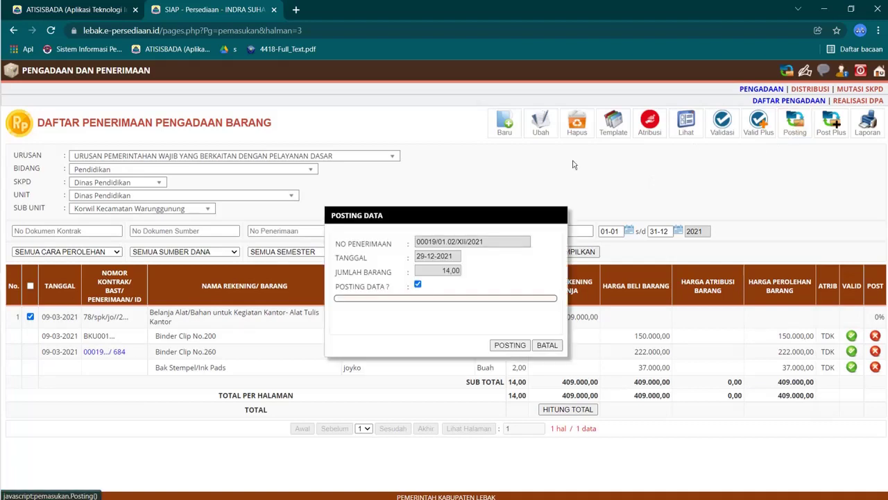
click(503, 345)
click(505, 99)
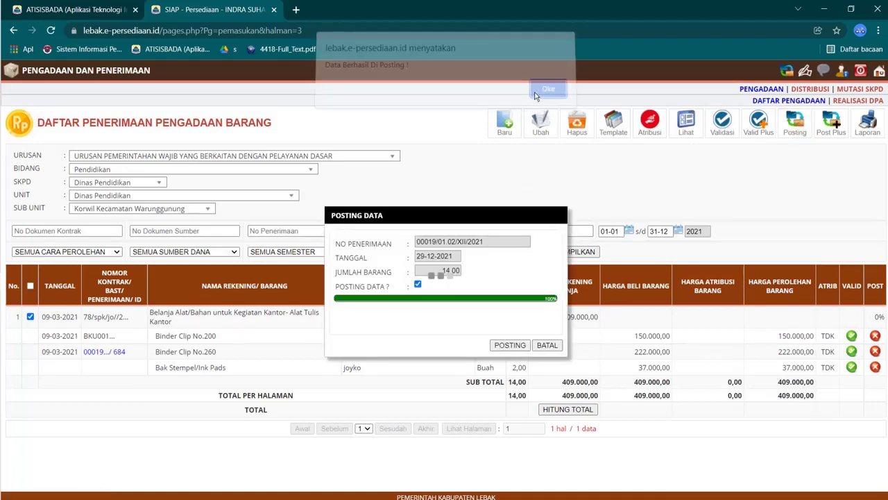
click(547, 91)
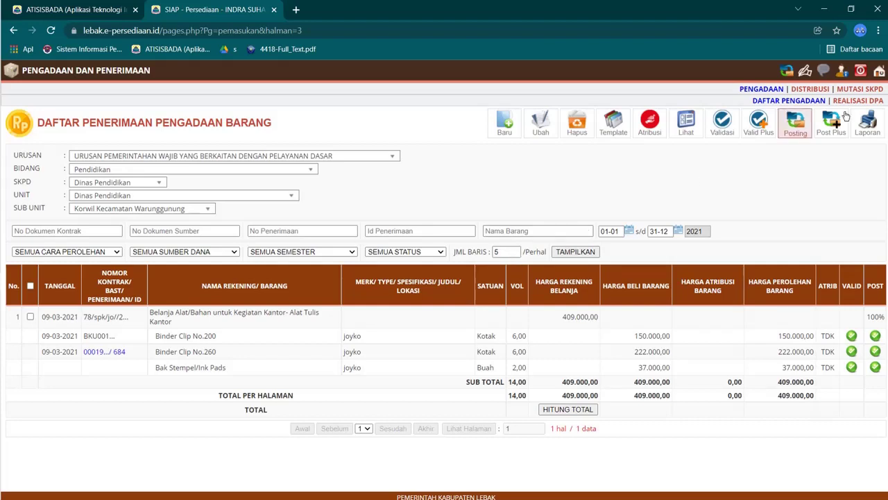
click(880, 72)
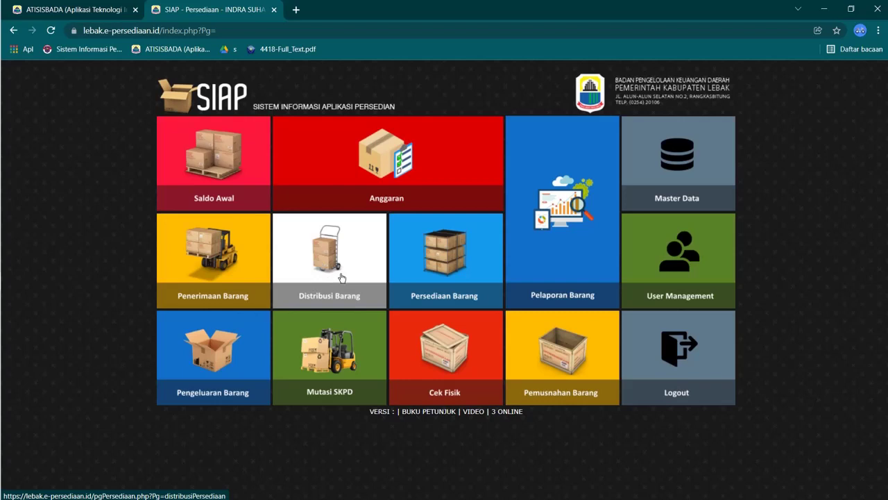
Step: Load Pengeluaran Barang for Korwil Kecamatan Warunggunung and start a new goods-issue entry
click(243, 364)
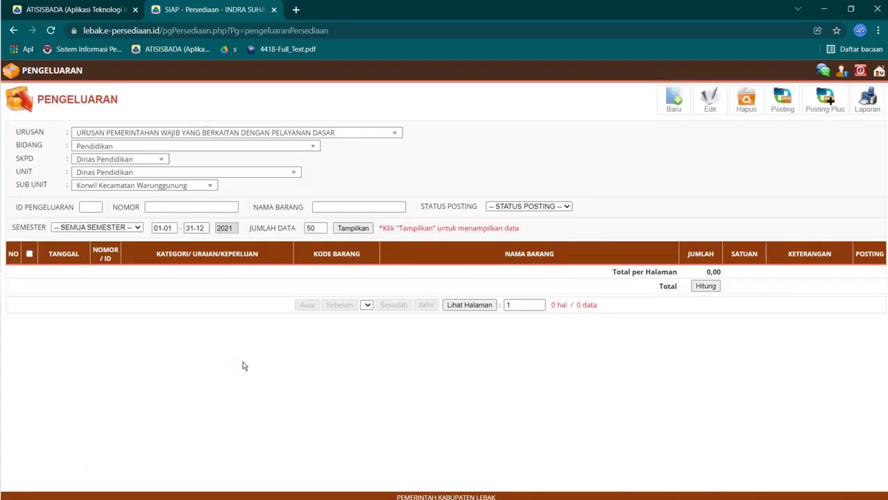
click(364, 232)
click(674, 101)
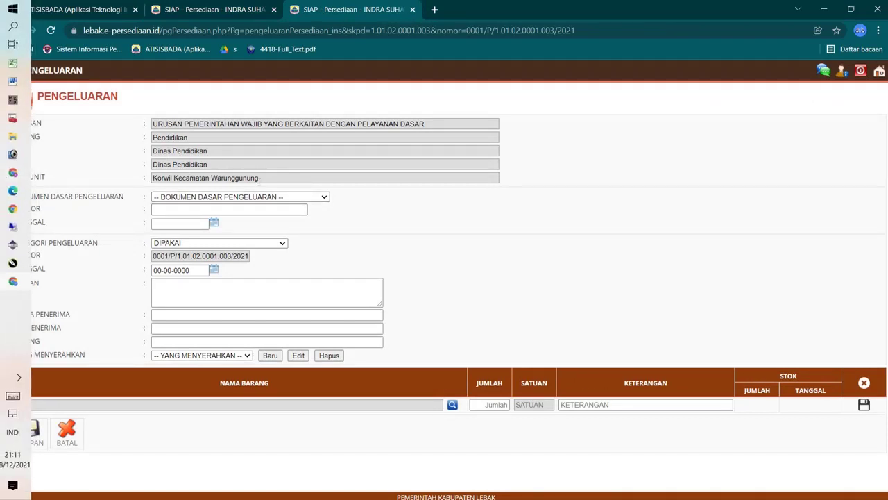
Step: Set the basis document to BAST with document number jkkjh
click(285, 199)
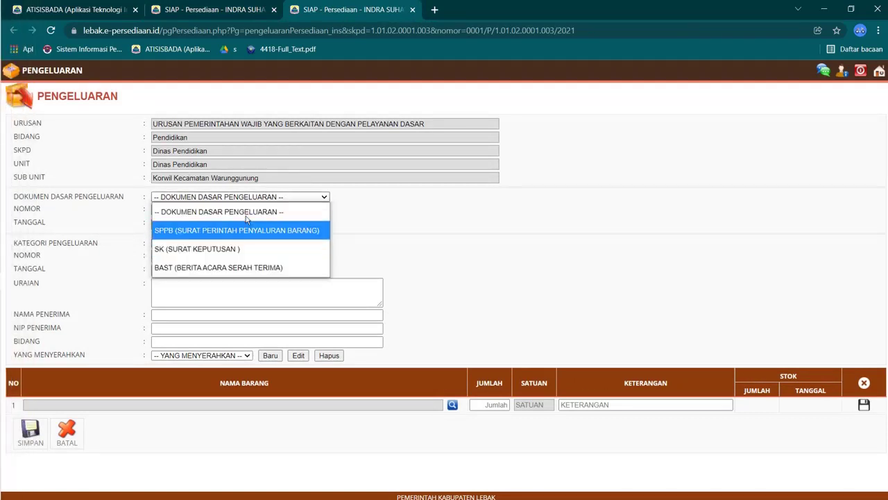
click(191, 266)
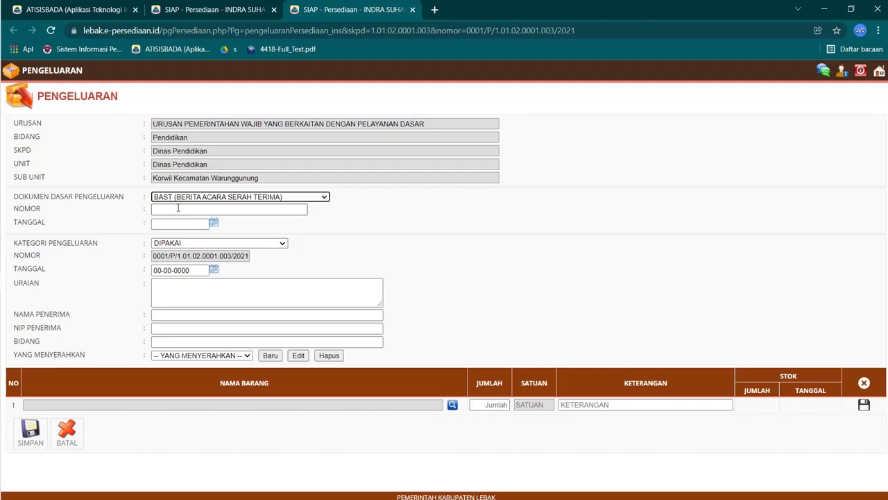
click(177, 208)
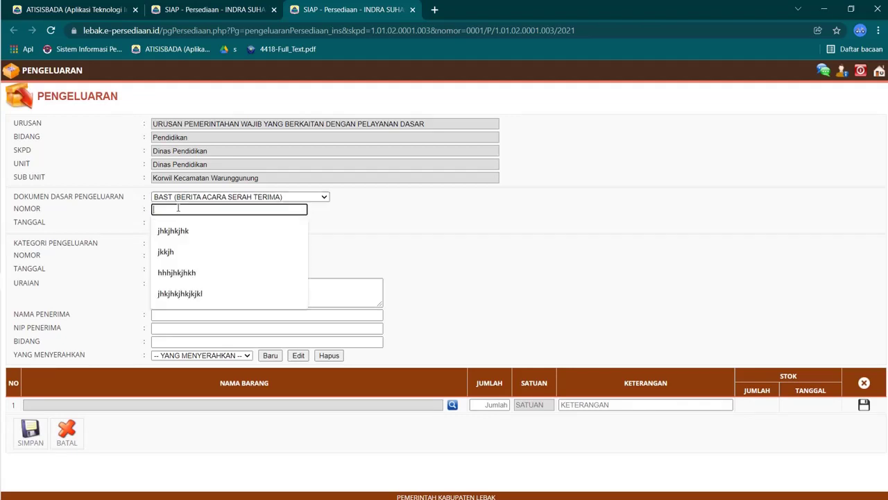
click(185, 250)
Step: Open the document date calendar and look up the 11 Maret 2021 handover date in Excel
click(187, 223)
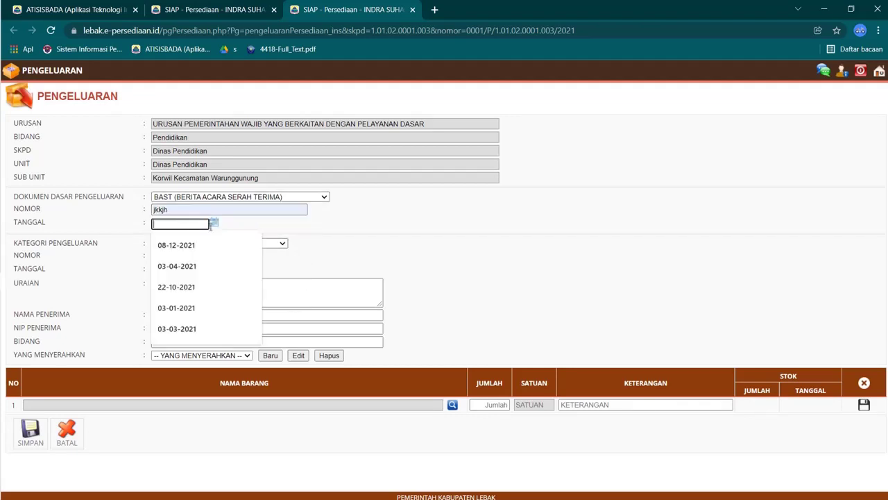
click(213, 224)
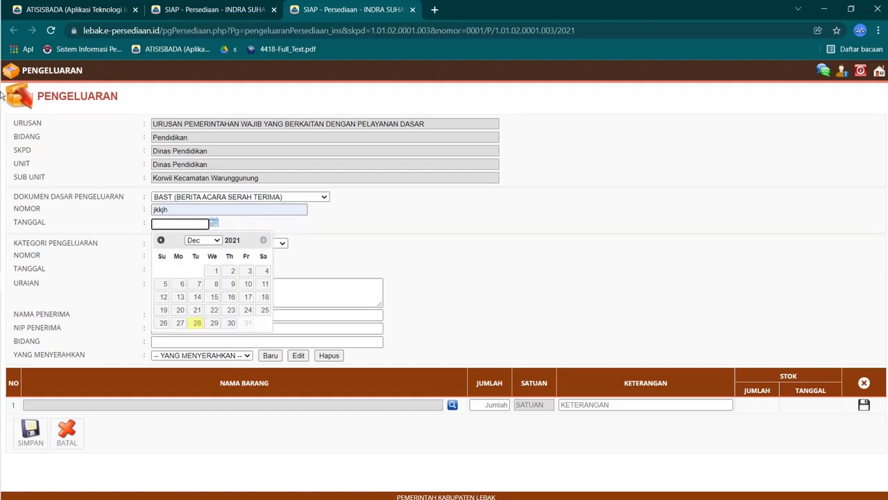
click(15, 64)
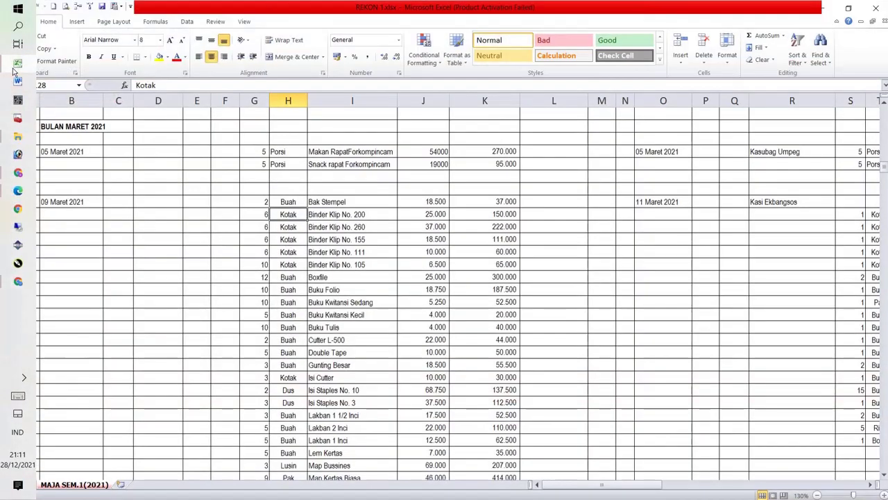
click(672, 205)
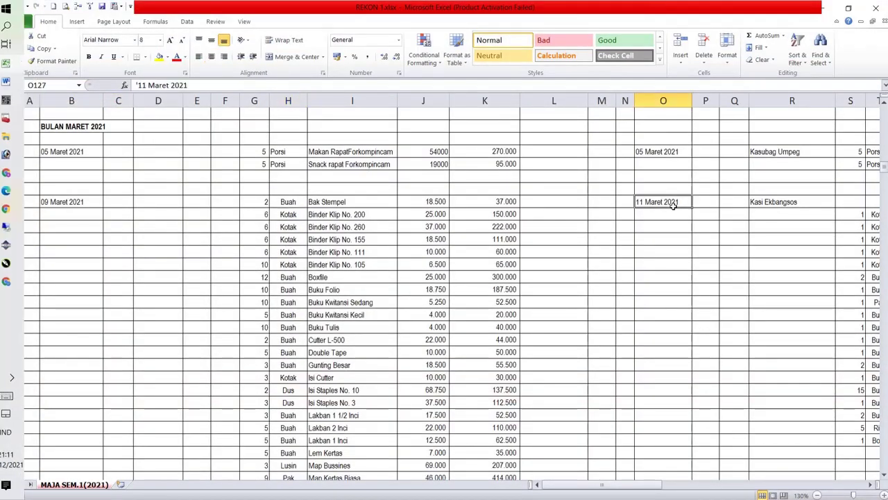
click(16, 68)
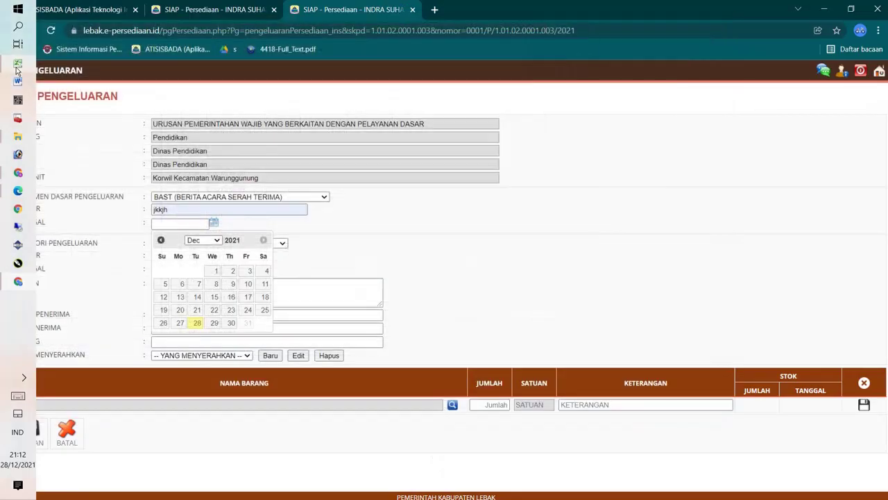
click(208, 240)
Step: Date the BAST document 11 March 2021 and keep the issue category DIPAKAI
click(202, 285)
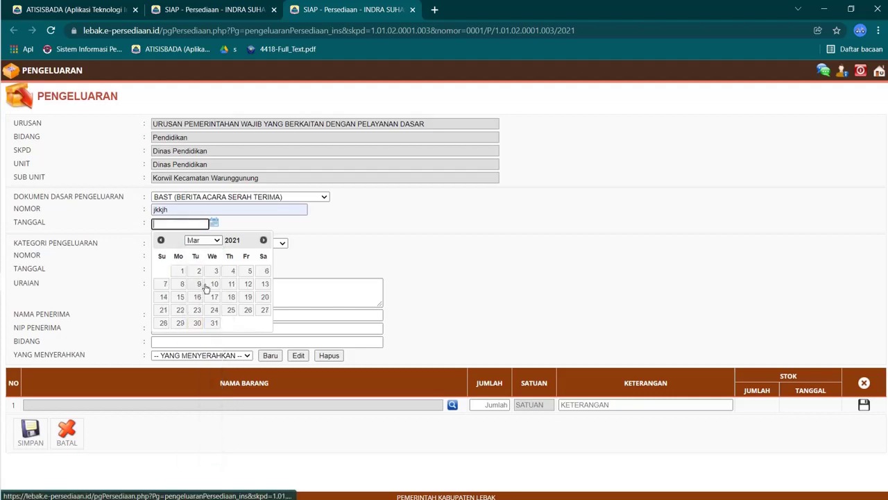
click(231, 285)
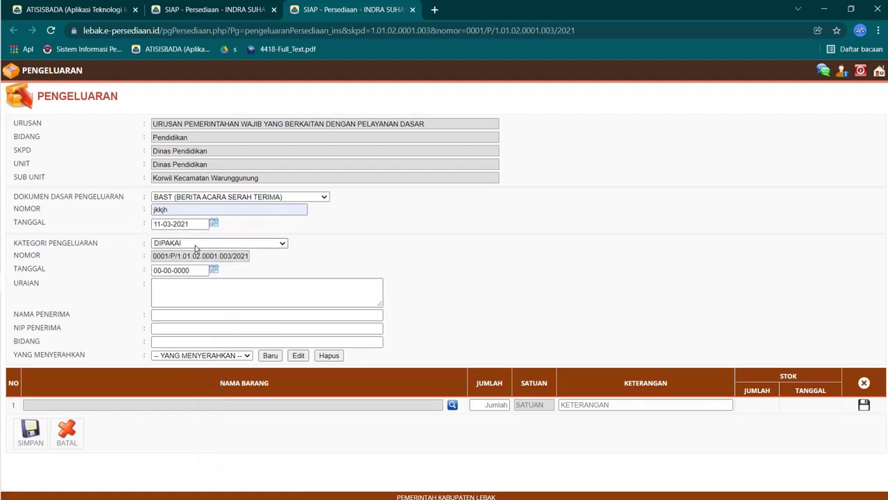
click(195, 244)
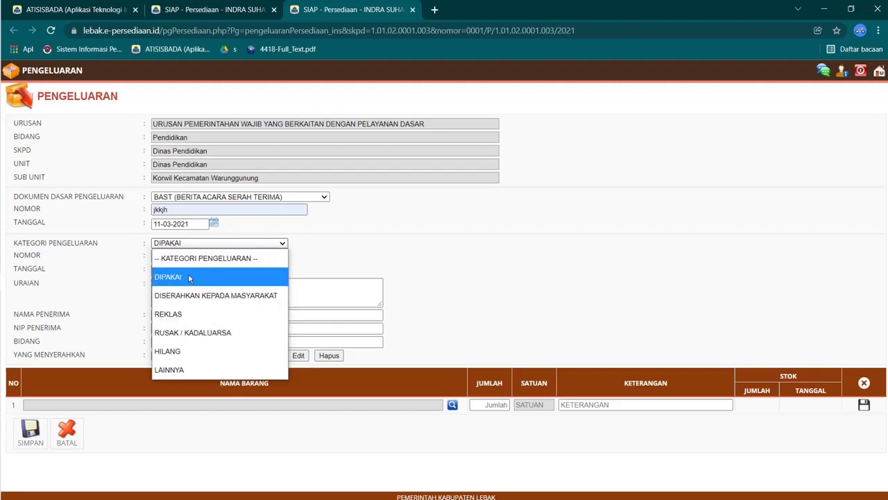
click(176, 283)
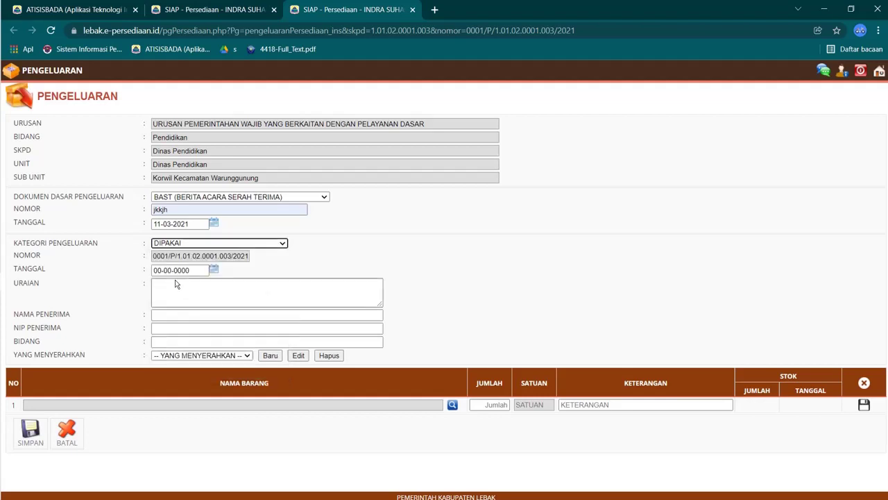
Step: Set the issue date to 11 March 2021
click(214, 270)
click(206, 291)
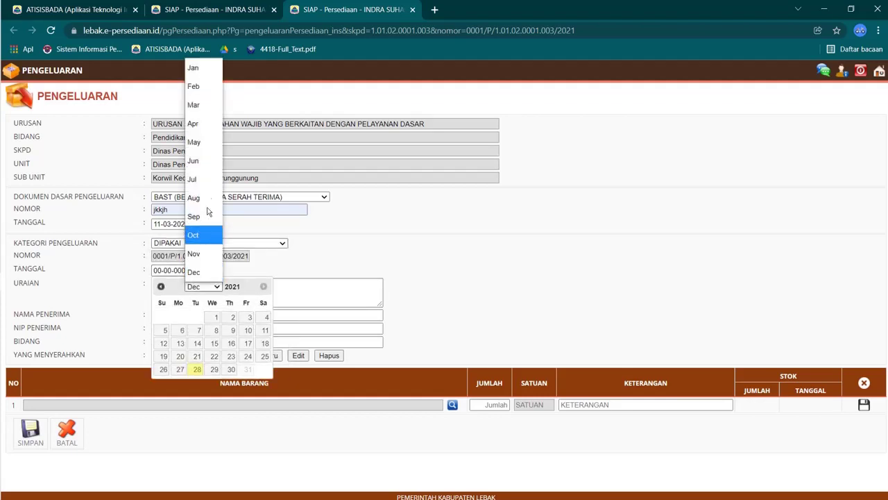
click(199, 114)
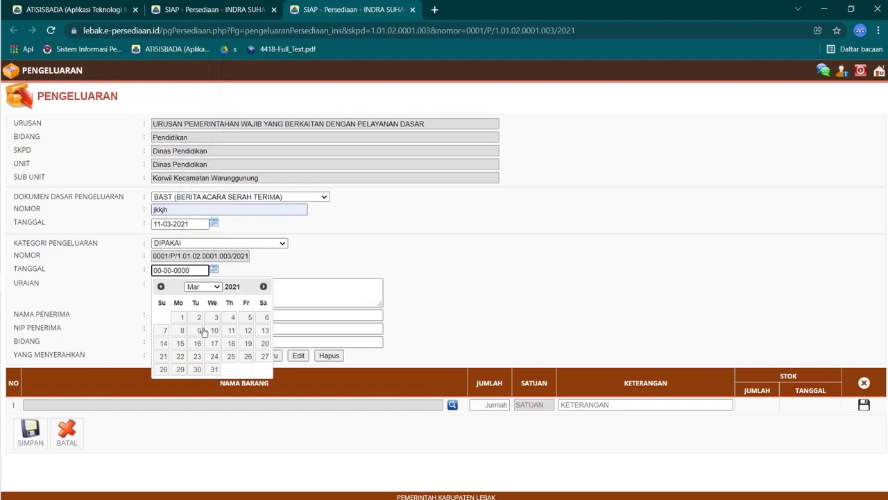
click(231, 330)
click(193, 292)
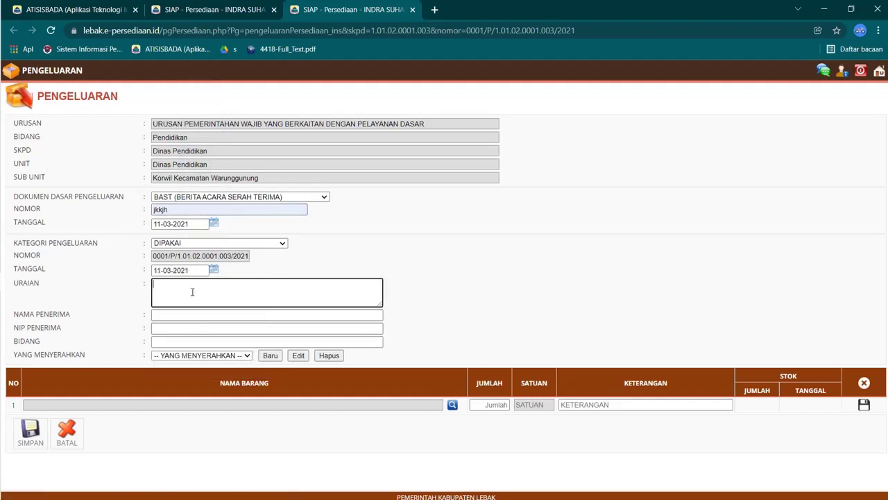
mouse_move(1, 154)
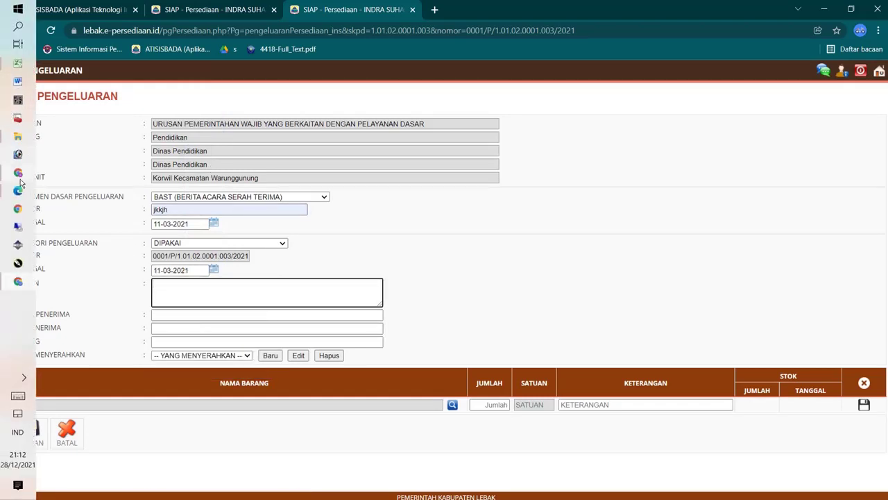
mouse_move(18, 175)
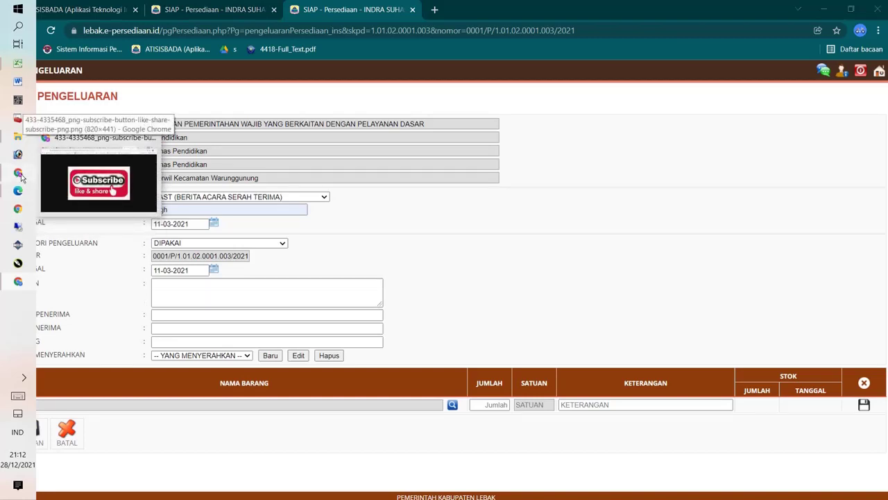
Step: Copy 'Ekbangsos' from Excel cell R127 and paste it into the URAIAN description
click(20, 176)
click(21, 177)
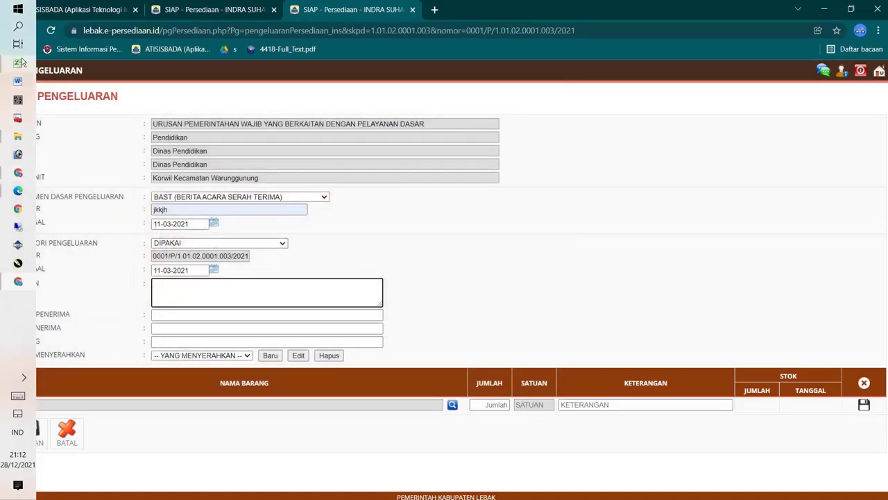
click(19, 62)
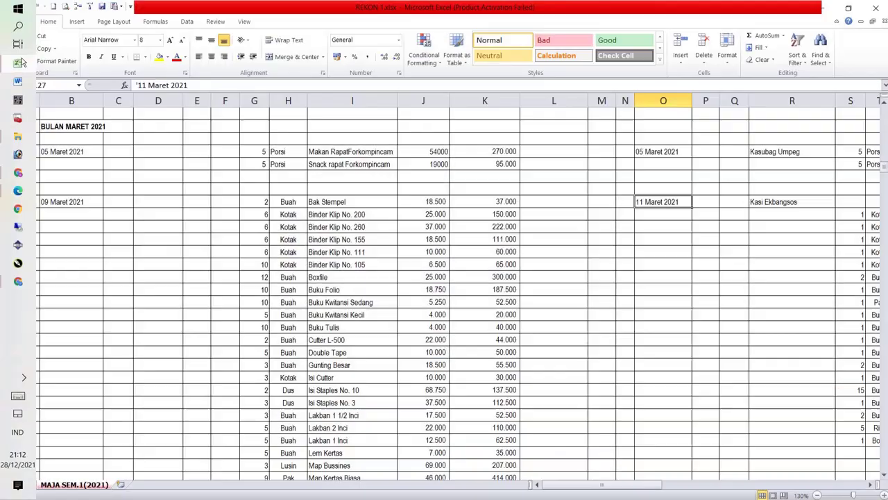
click(778, 199)
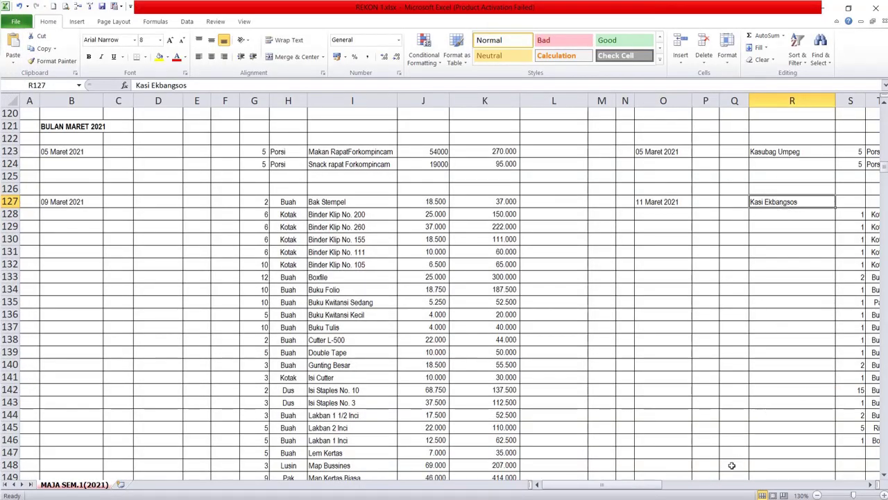
drag(633, 485, 663, 488)
mouse_move(2, 151)
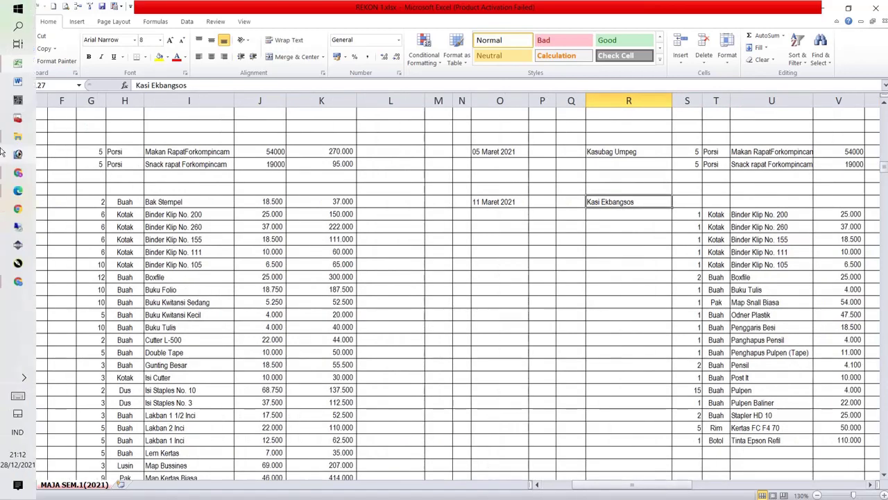
double_click(645, 202)
drag(645, 202, 605, 205)
key(ctrl+c)
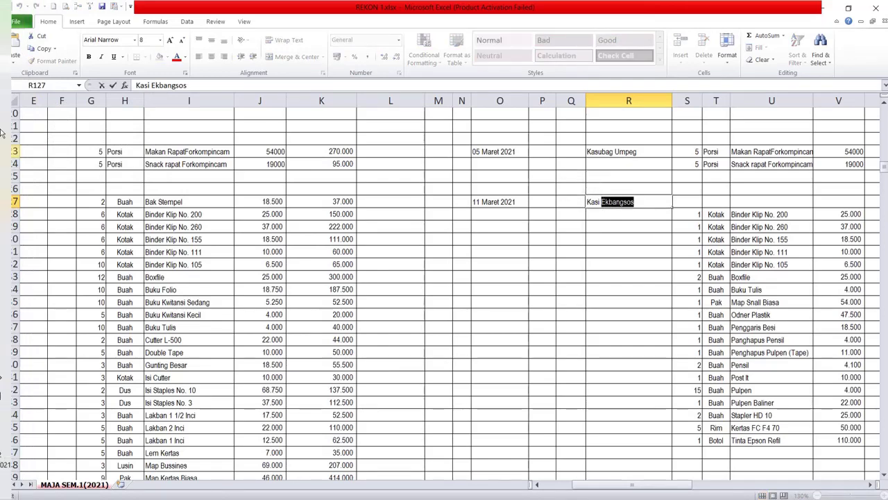
click(24, 69)
click(218, 280)
key(ctrl+v)
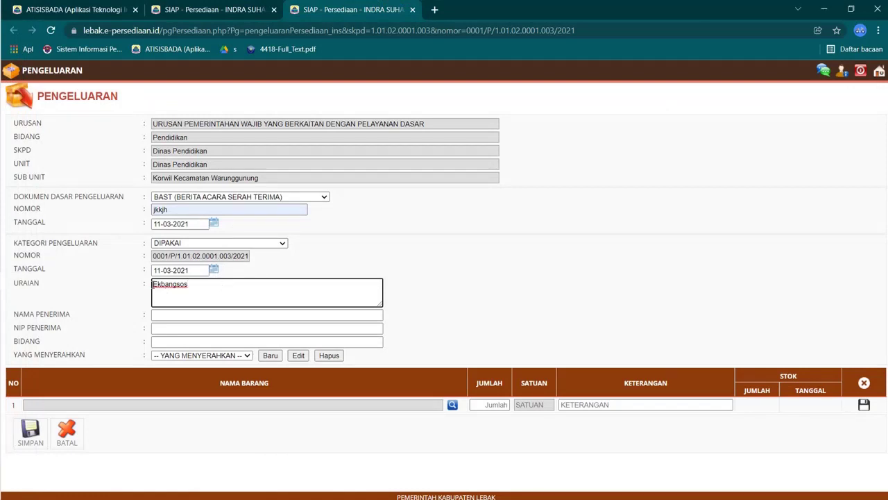
Step: Complete the description as 'Penunjang Kegiatan Ekbangsos' and enter the recipient's name and NIP
text(Penunjang Kegiatan)
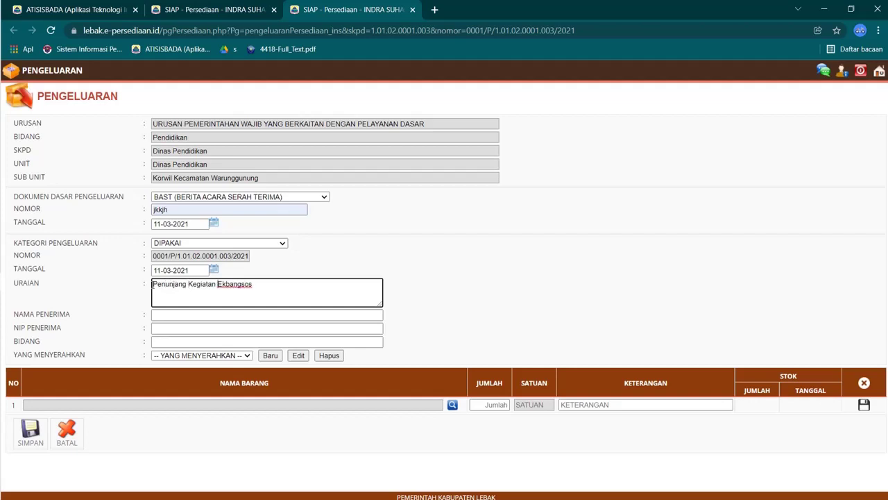
click(173, 315)
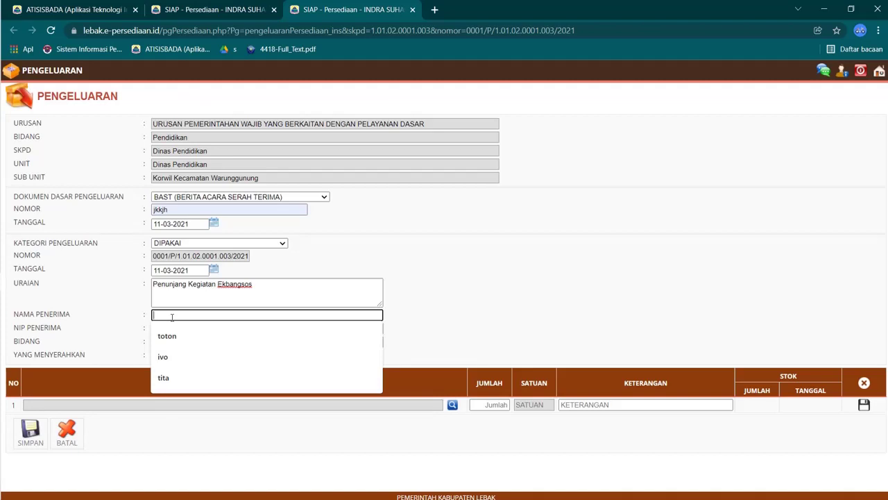
text(ilman)
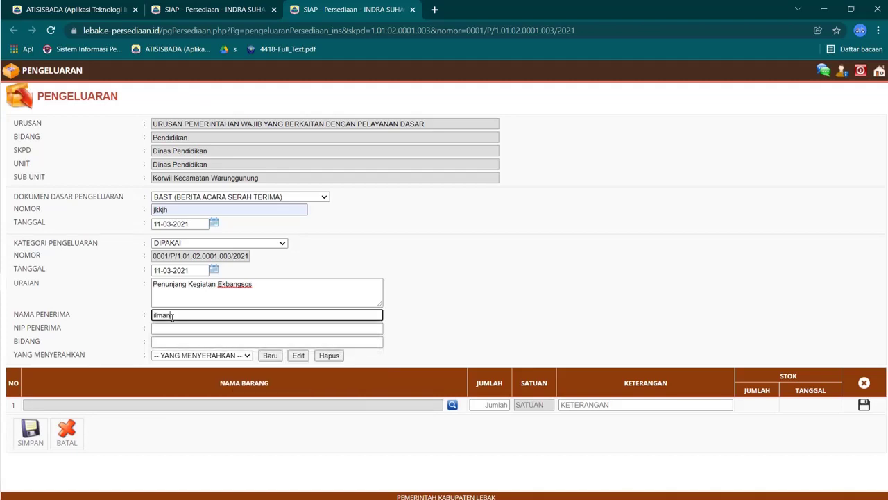
key(Tab)
text(1986)
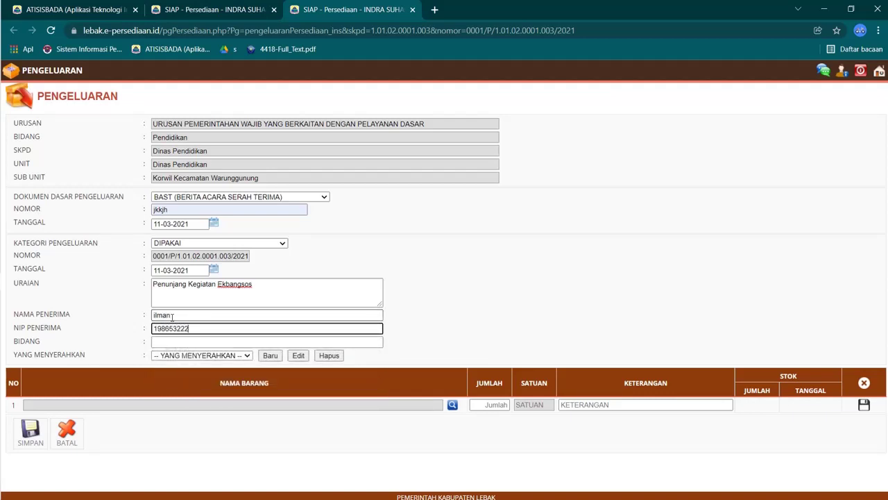
Step: Set the recipient's section (Bidang) to Kasie Ekbangsos
click(175, 340)
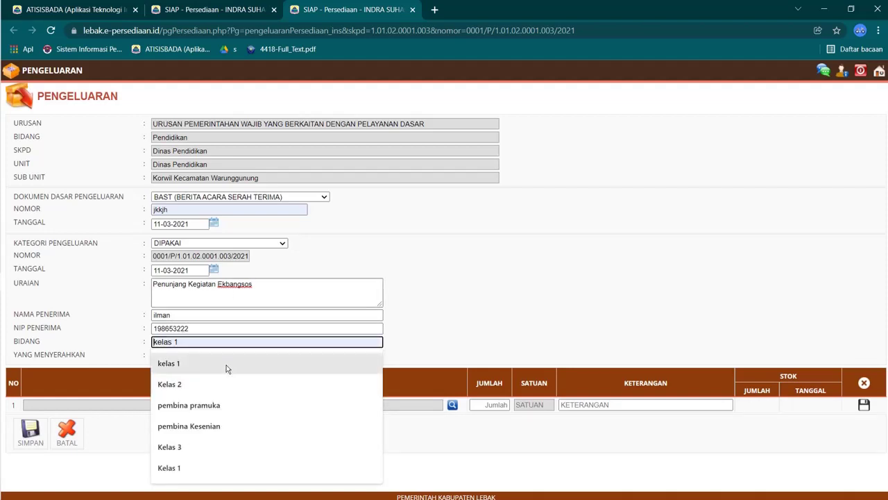
text(Kasie)
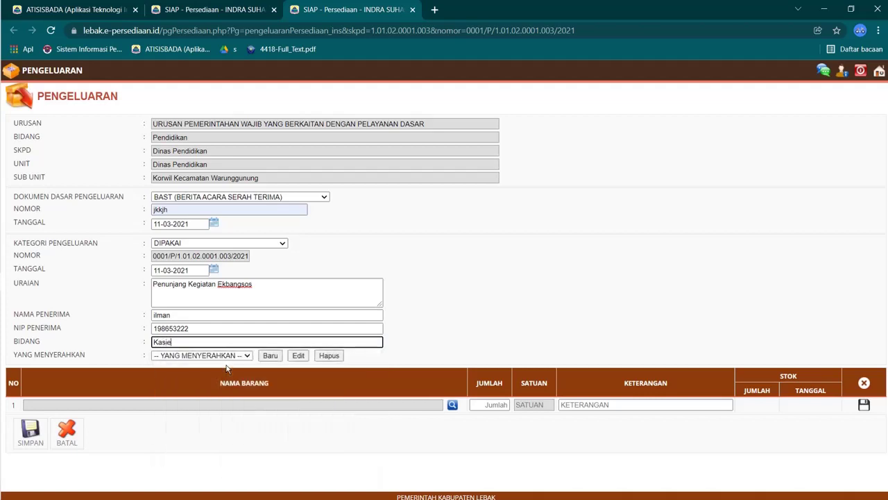
text( Ekbangsos)
click(276, 356)
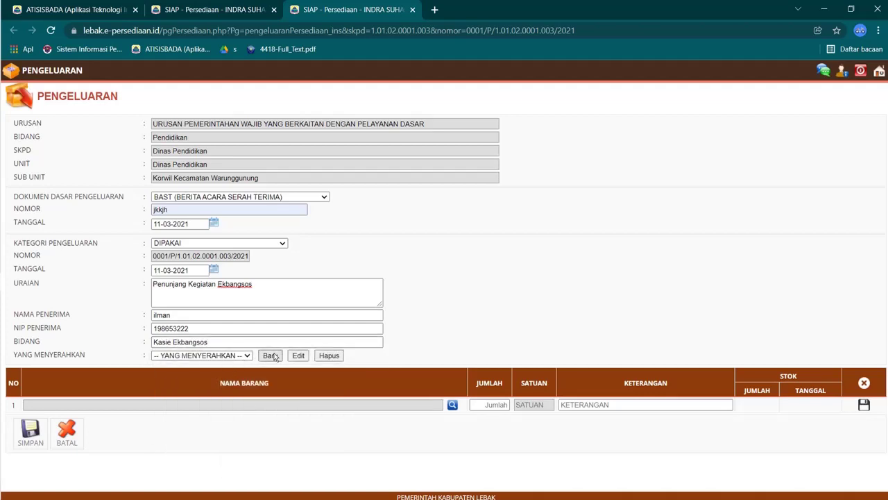
Step: Save a handing-over officer with name, NIP, rank Pengatur Muda Tingkat I (2/b), position Pengurus Barang
click(383, 278)
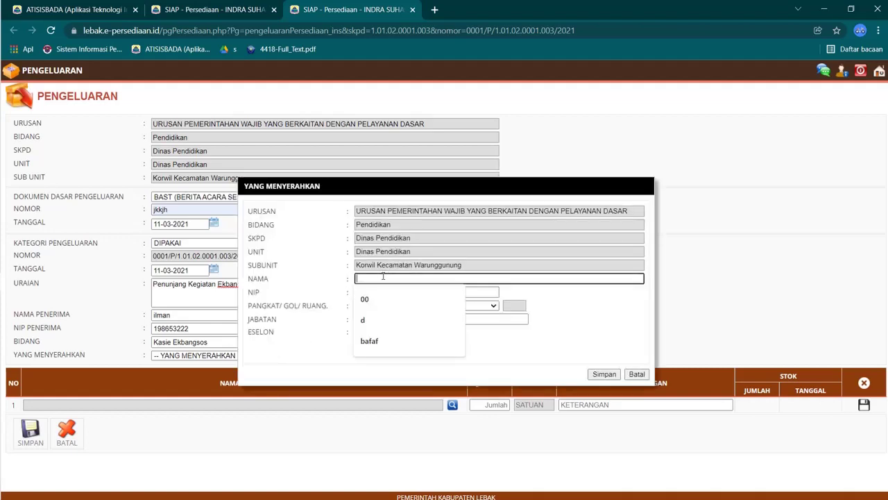
text(rohman)
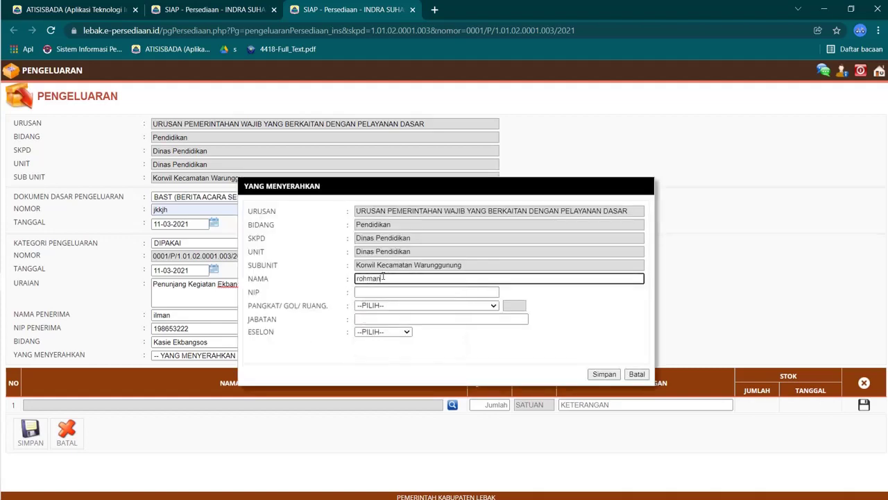
key(Tab)
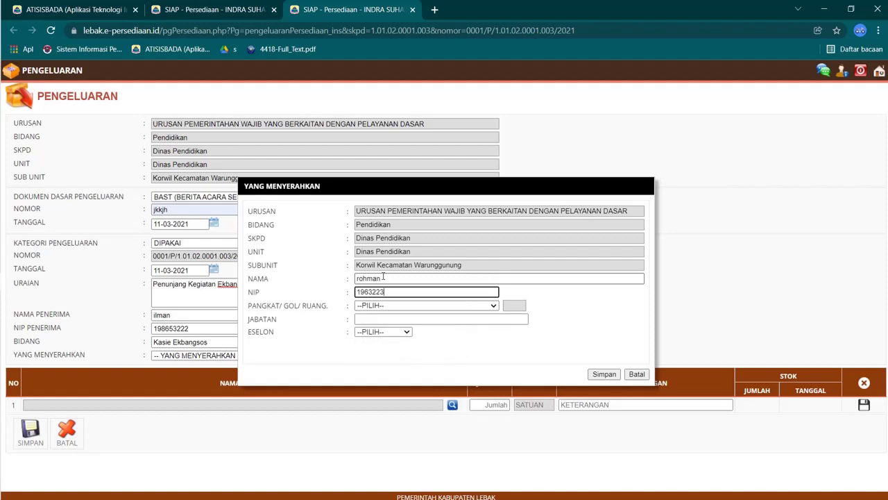
click(389, 305)
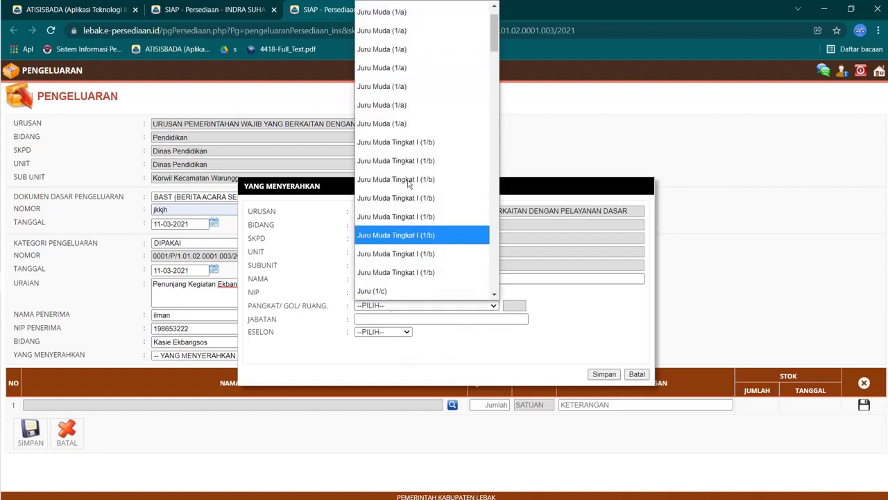
scroll(399, 250, down, 3)
click(399, 248)
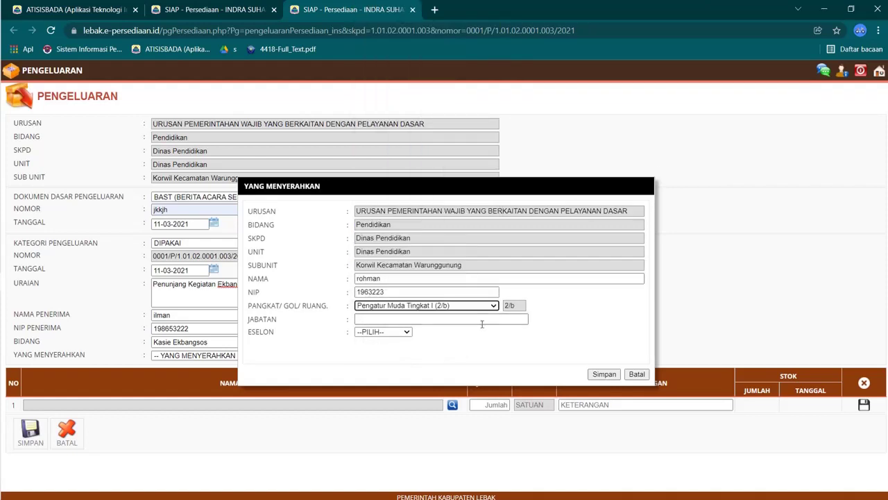
click(479, 319)
text(Pengurus Barang)
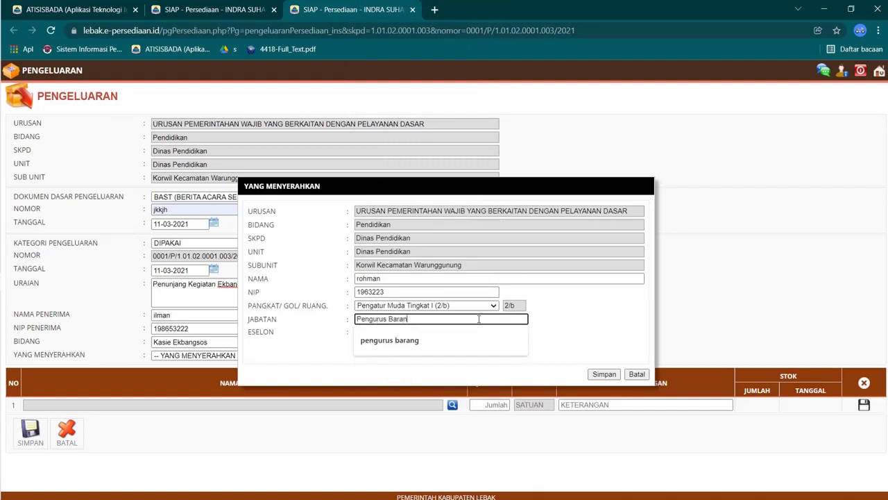
click(602, 374)
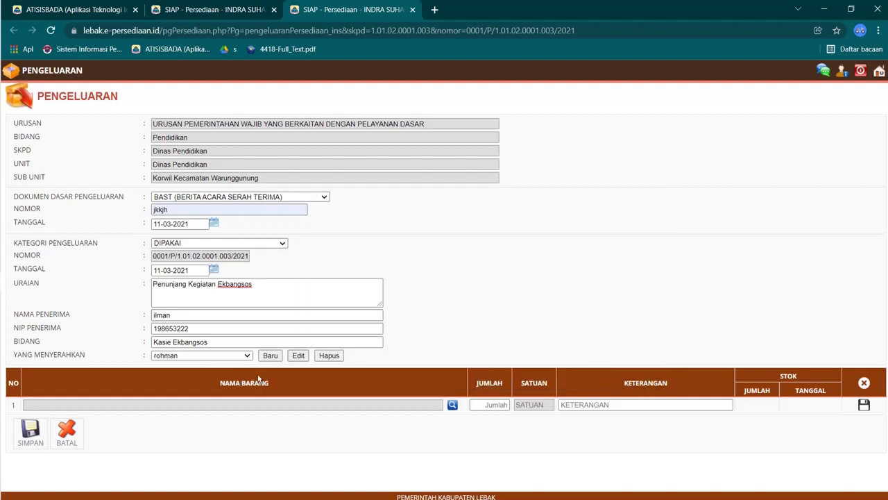
Step: Open the item picker and check Binder Klip No. 200's quantity and unit in Excel
click(453, 404)
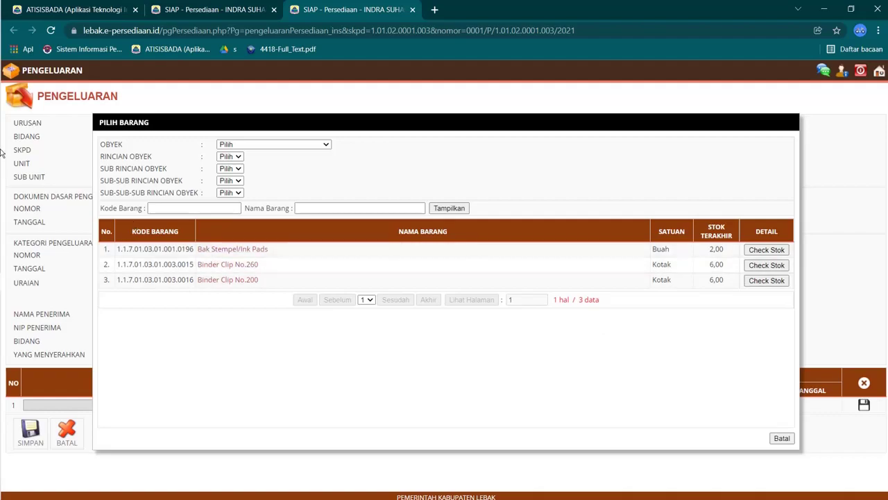
click(17, 69)
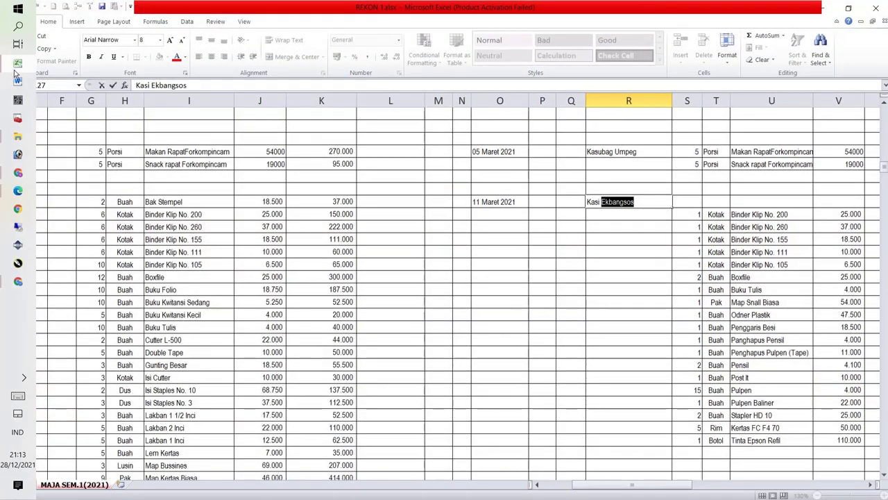
drag(764, 227, 795, 278)
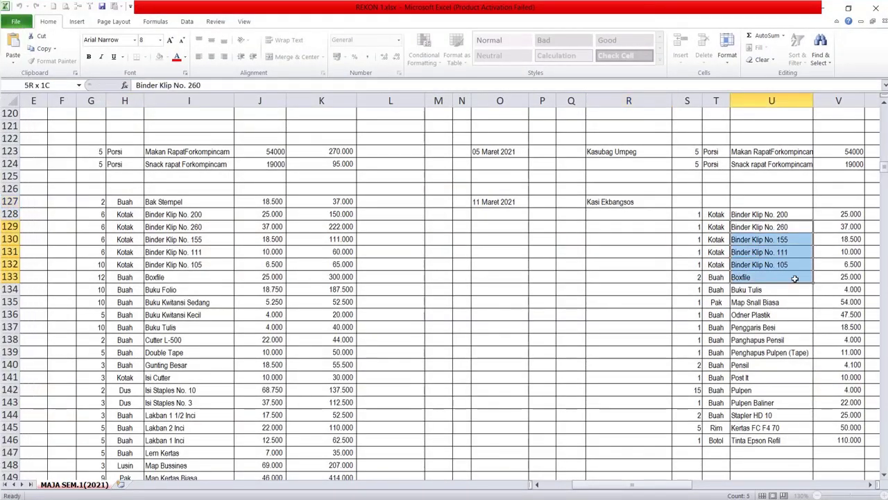
click(753, 215)
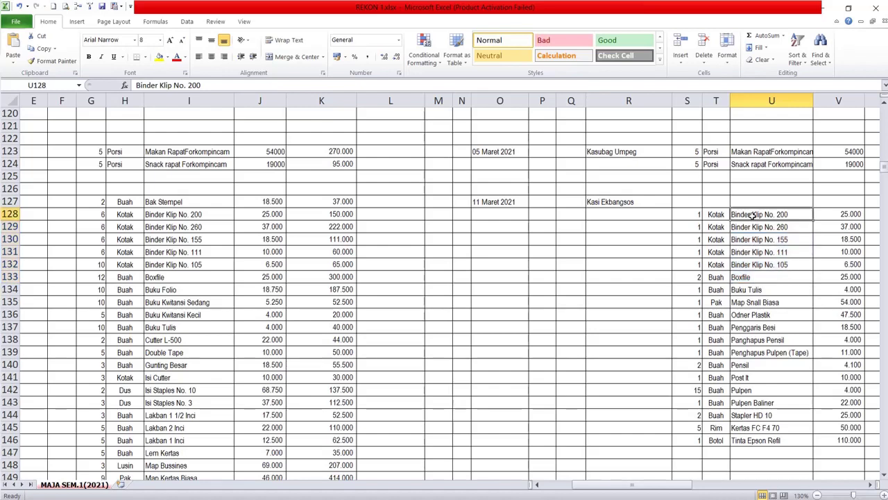
click(692, 214)
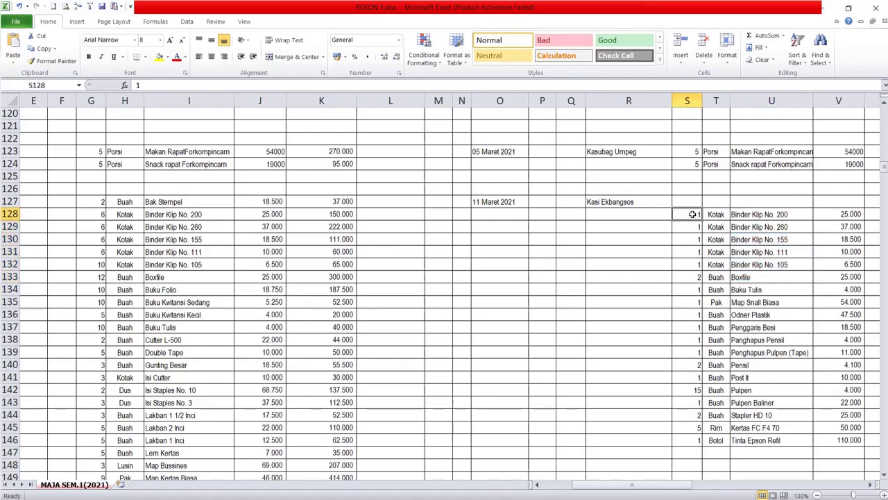
click(763, 214)
click(708, 215)
click(699, 214)
mouse_move(5, 247)
click(17, 67)
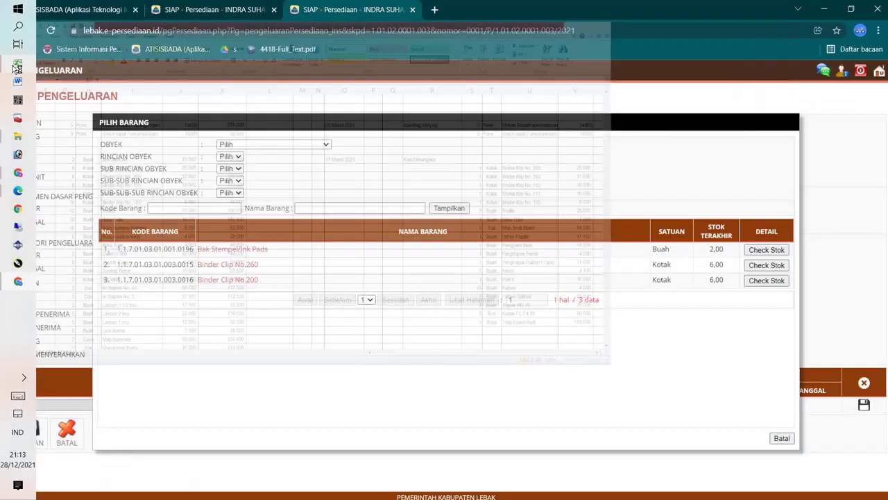
Step: Add Binder Clip No.200 with quantity 1 and save the row
click(215, 279)
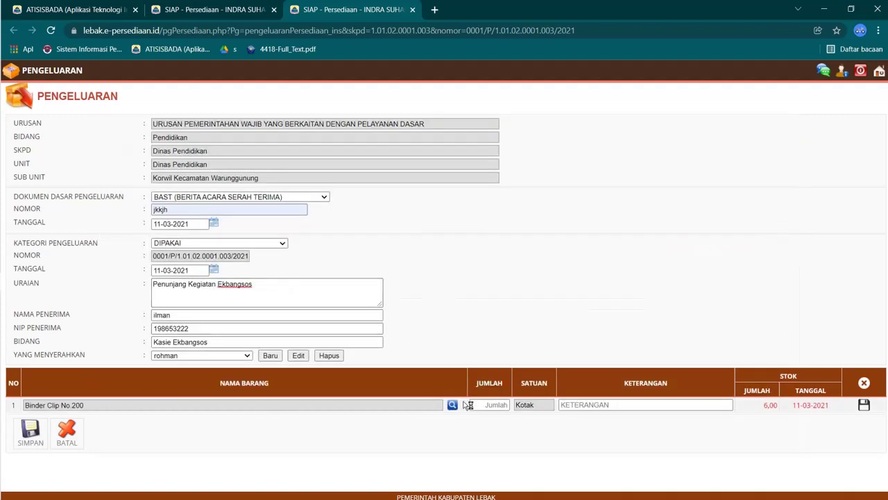
text(1)
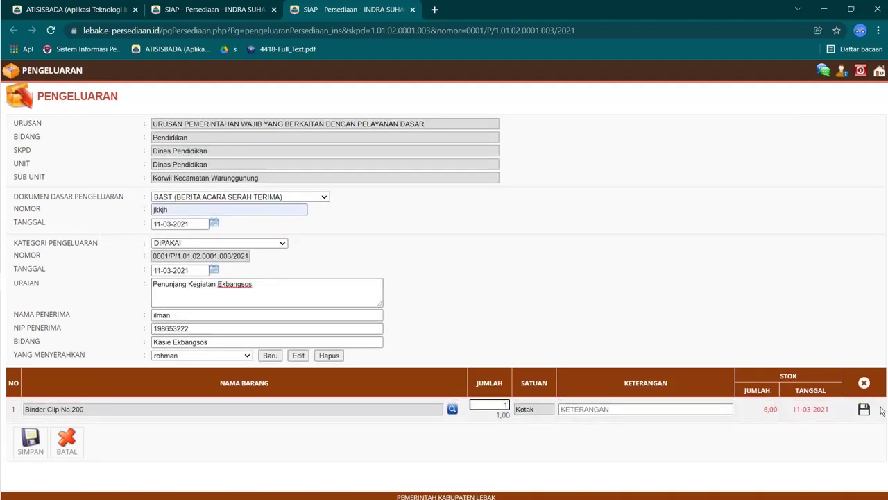
click(865, 407)
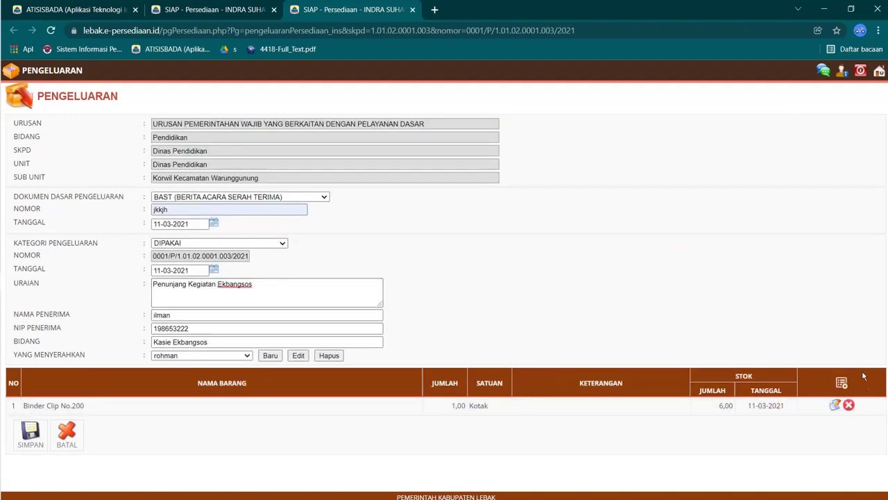
Step: Add a second item row and check Binder Klip No. 260's quantity in the REKON sheet
click(844, 383)
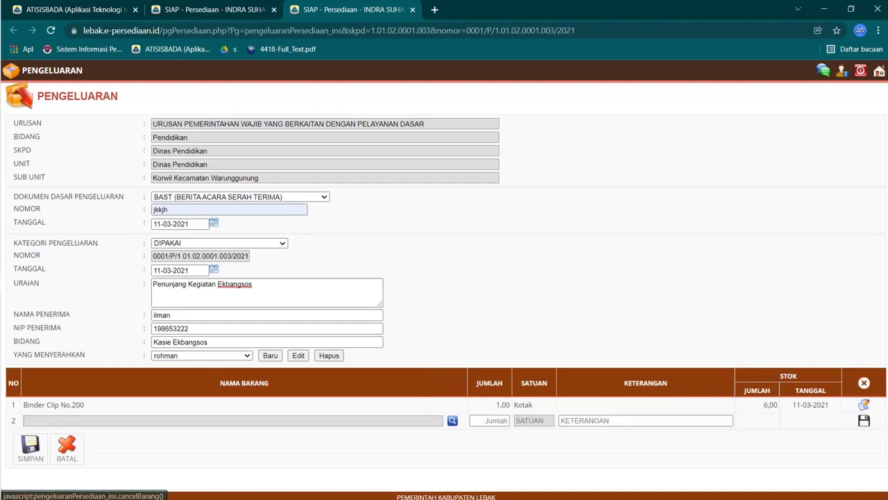
click(453, 421)
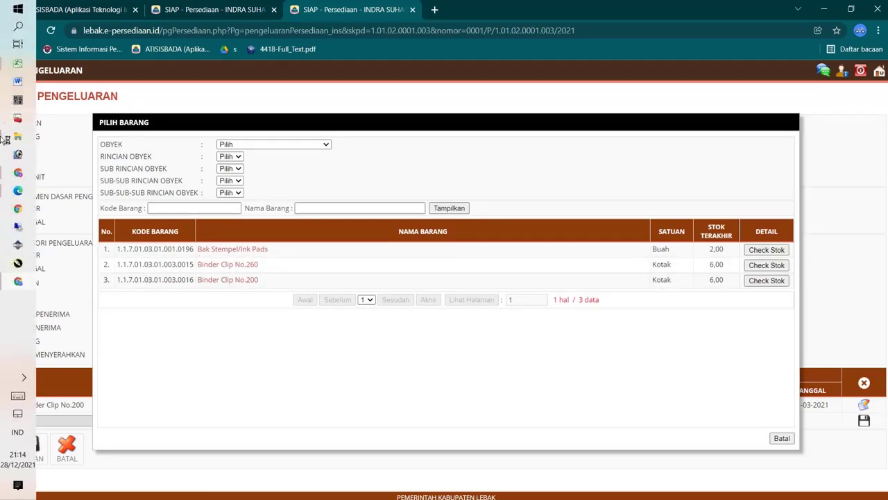
click(17, 68)
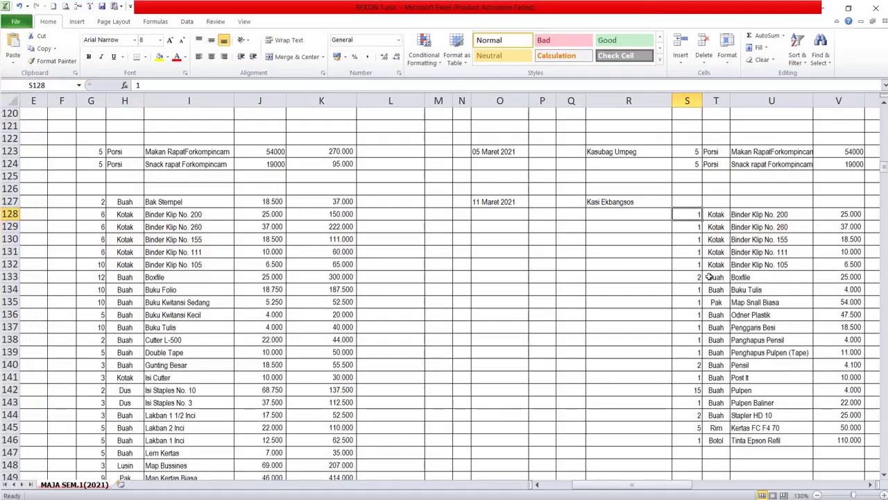
click(775, 228)
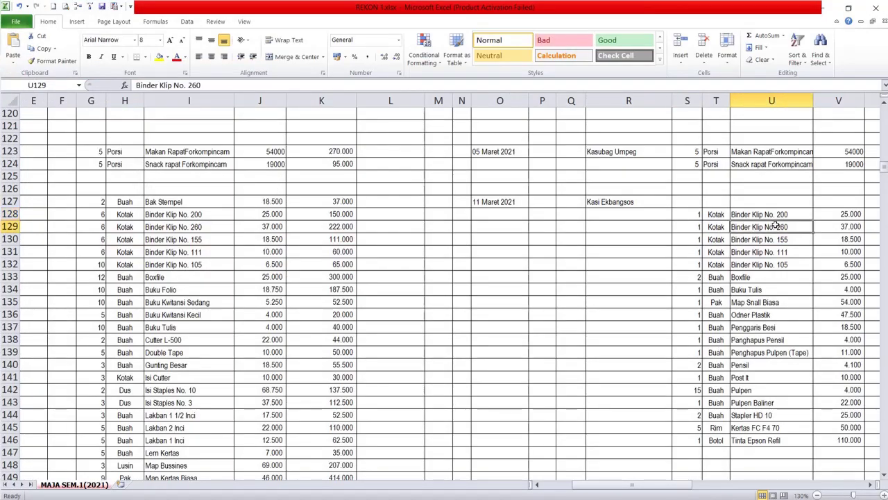
click(693, 238)
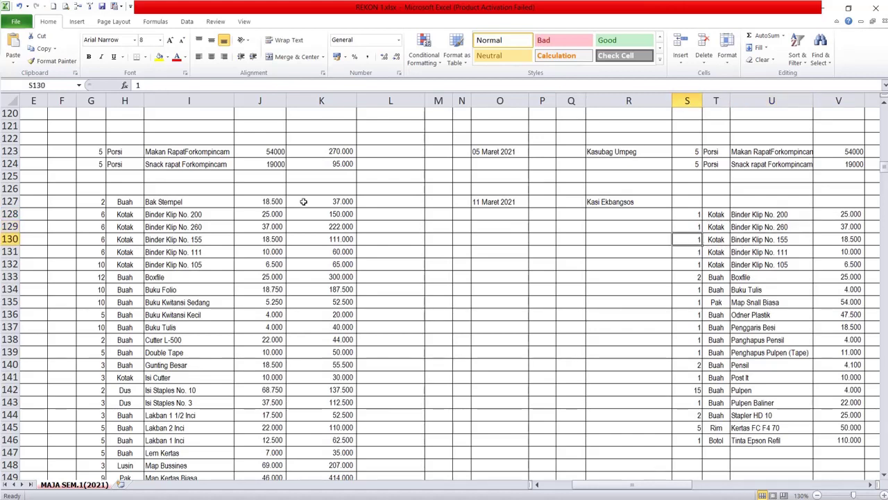
mouse_move(8, 164)
click(18, 81)
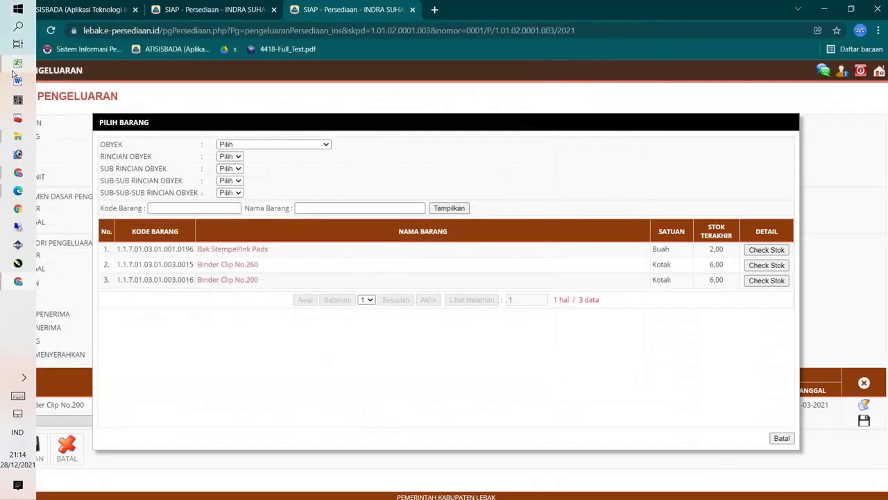
Step: Add Binder Clip No.260 with quantity 1, then save the whole goods issue
click(246, 266)
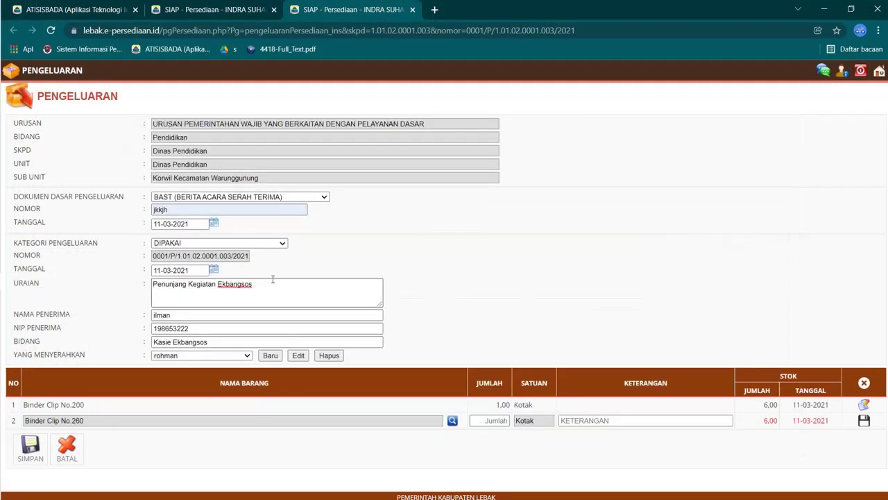
click(490, 420)
text(1)
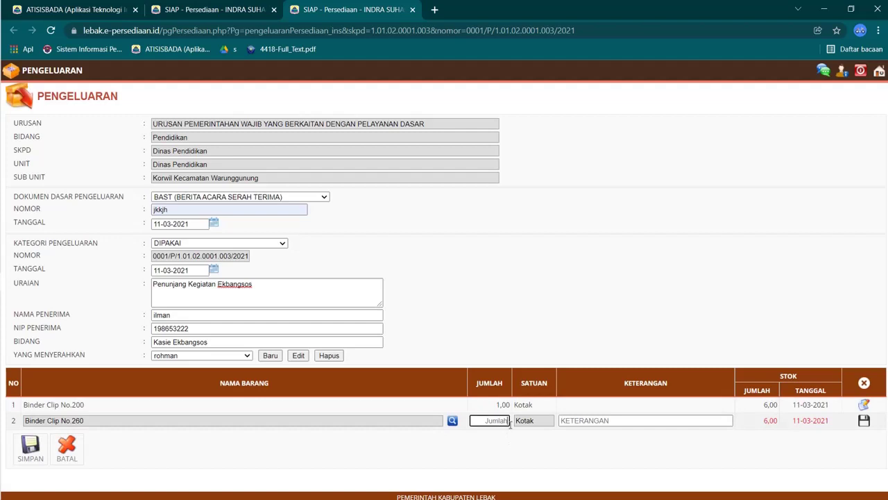
click(865, 426)
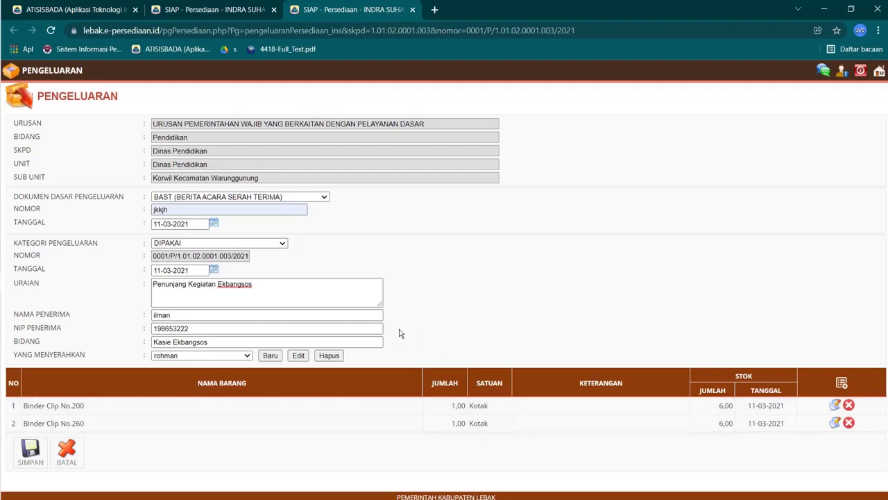
click(40, 452)
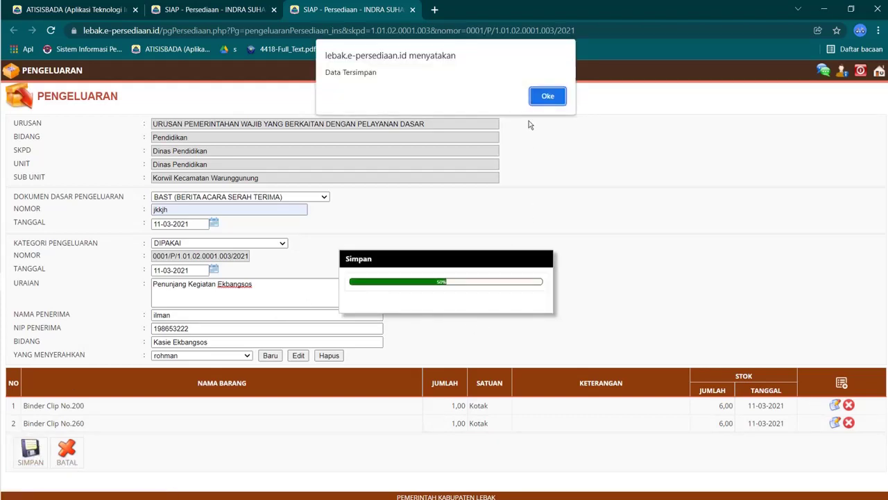
Step: Accept the save and the Tanda Terima printout, then return to the Pengeluaran list and the REKON workbook
click(547, 96)
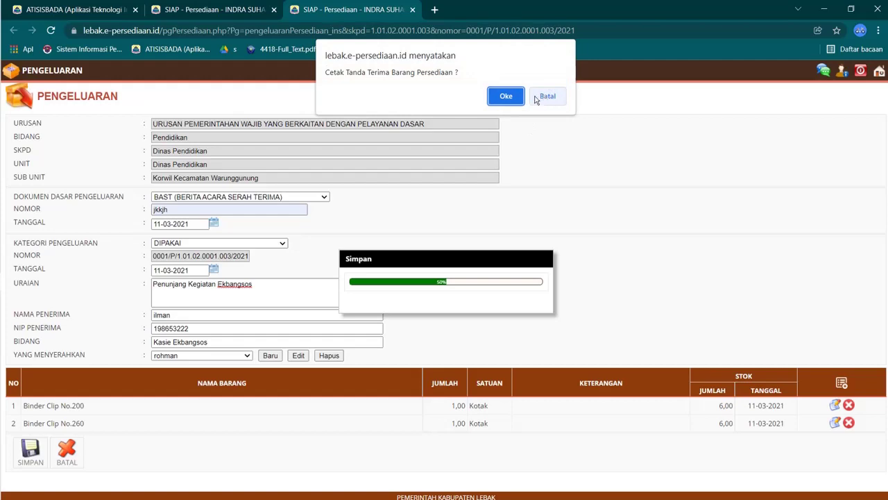
click(516, 95)
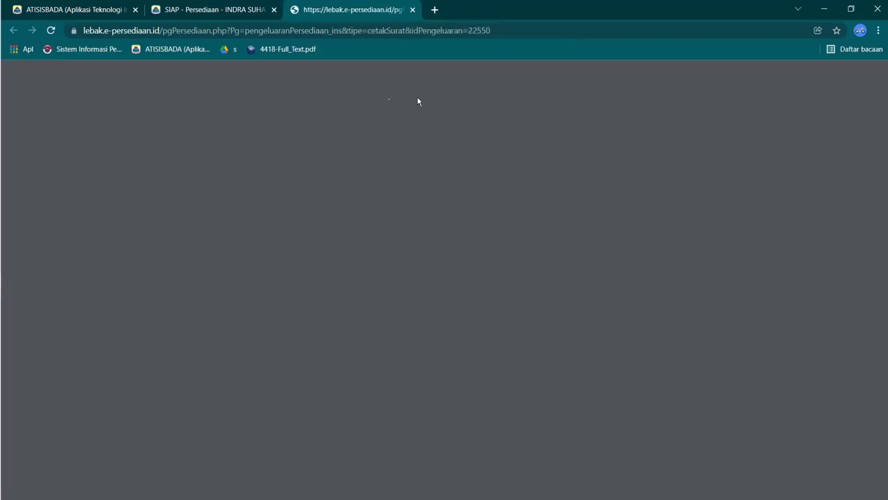
click(220, 8)
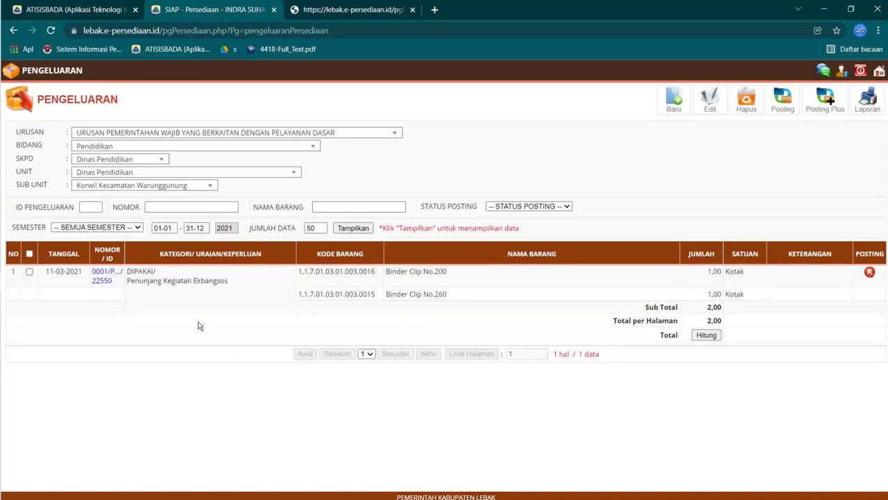
click(18, 63)
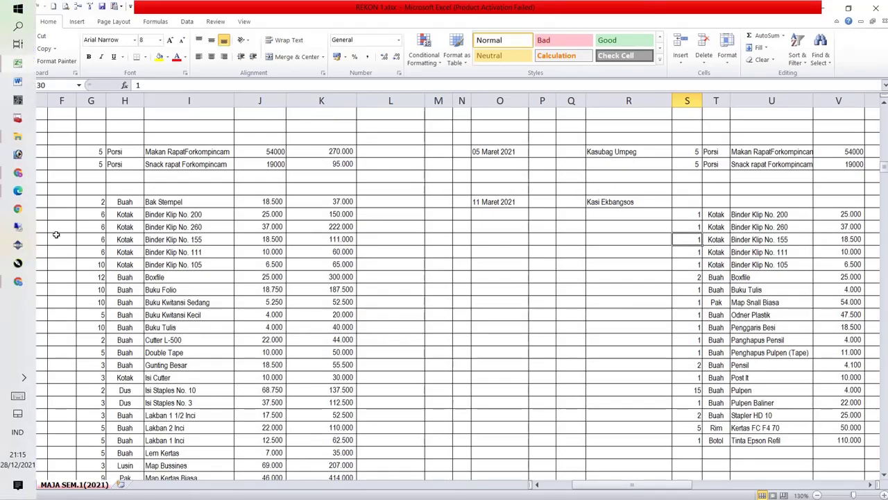
Step: Start blank expenditure 0002 in SIAP and locate the Kasi Trantib rows at R151 in REKON
click(18, 65)
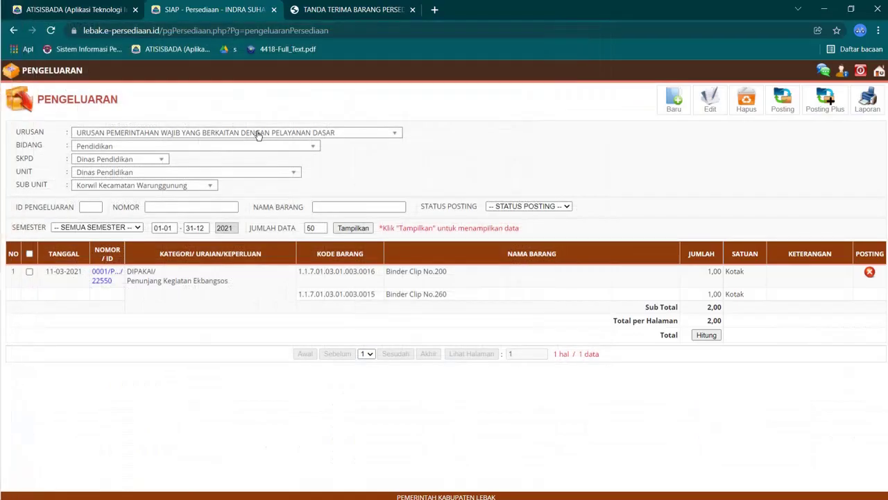
click(674, 99)
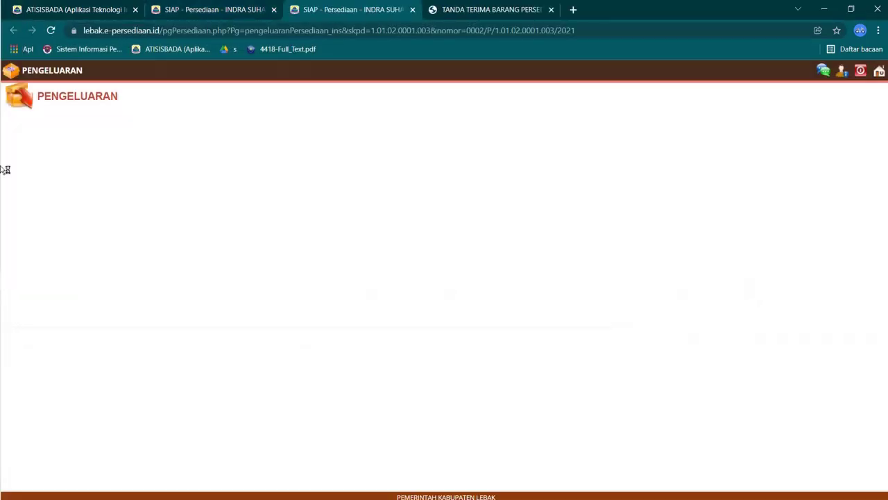
click(18, 63)
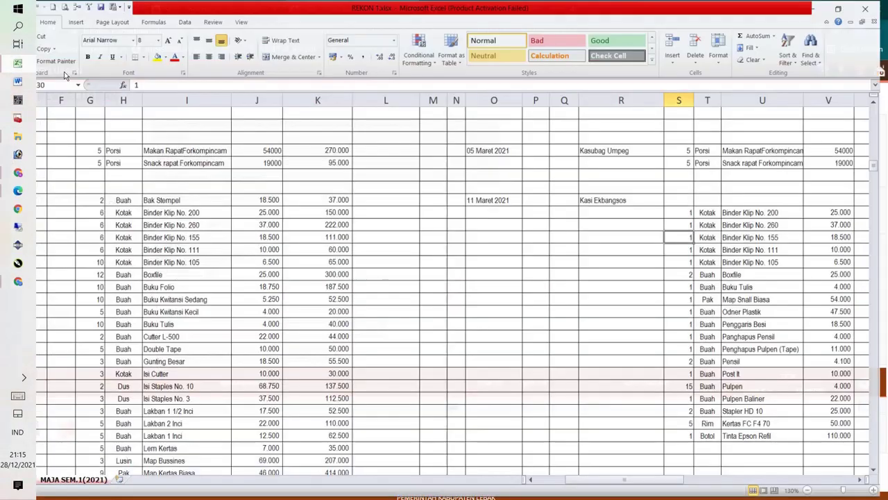
click(642, 212)
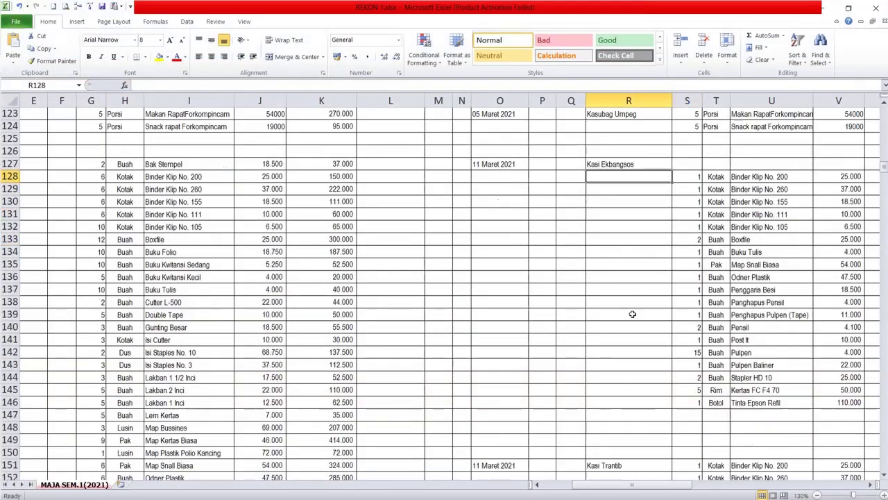
scroll(632, 314, down, 5)
scroll(633, 314, down, 7)
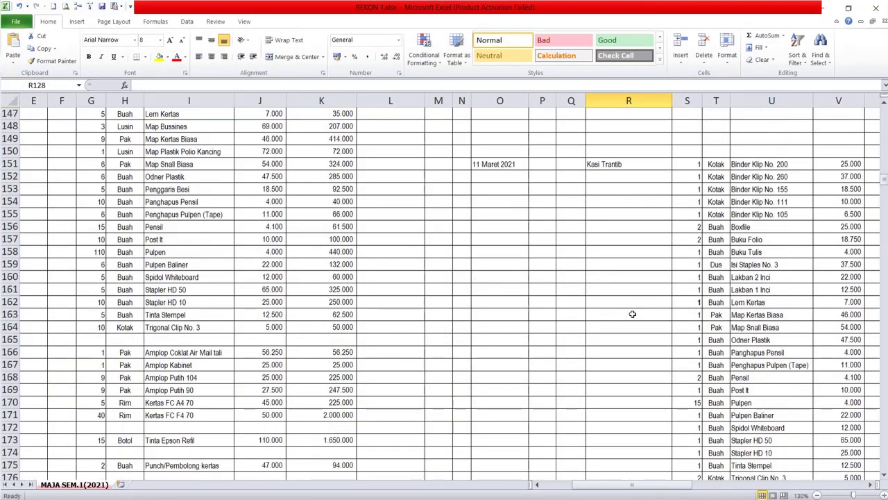
scroll(633, 313, down, 3)
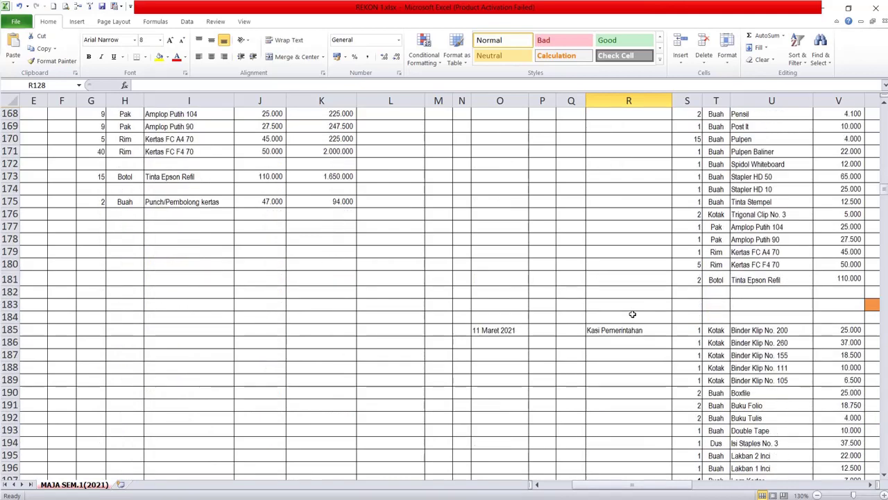
scroll(632, 314, up, 8)
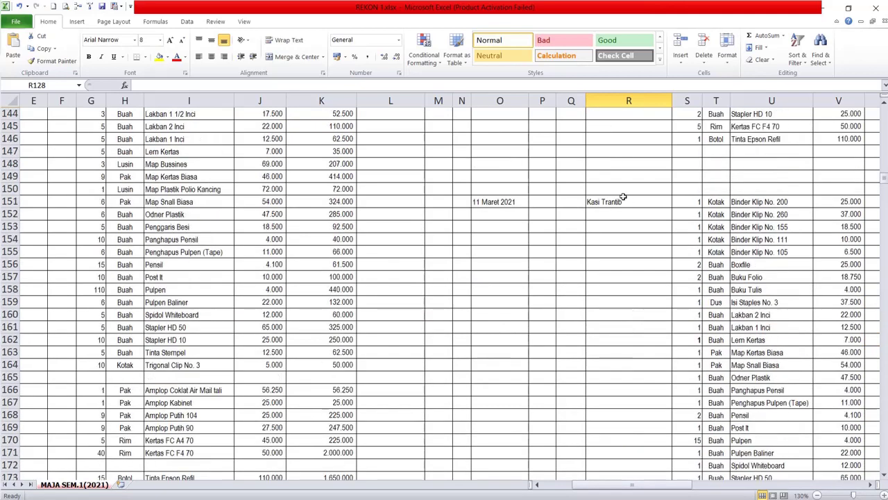
click(624, 201)
scroll(756, 274, up, 2)
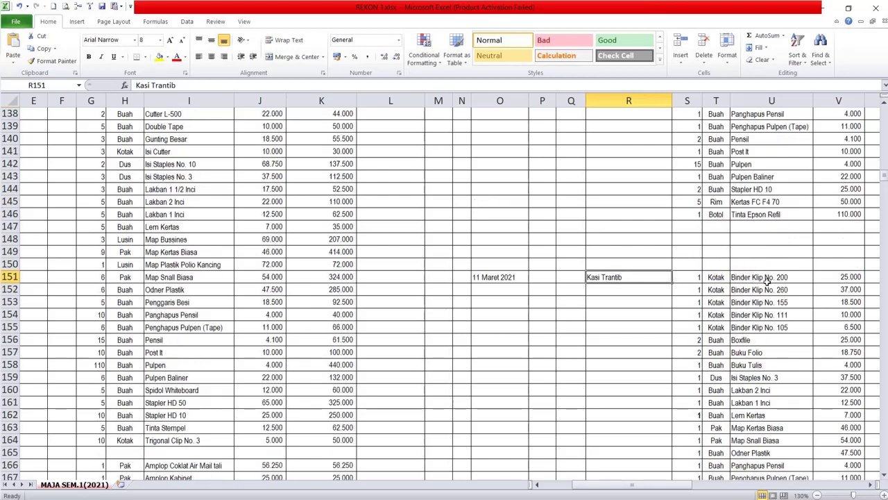
mouse_move(18, 192)
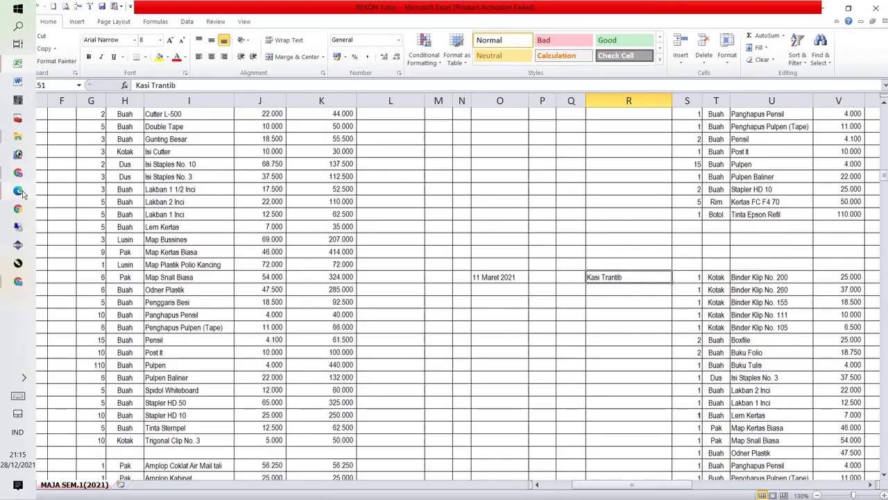
click(21, 281)
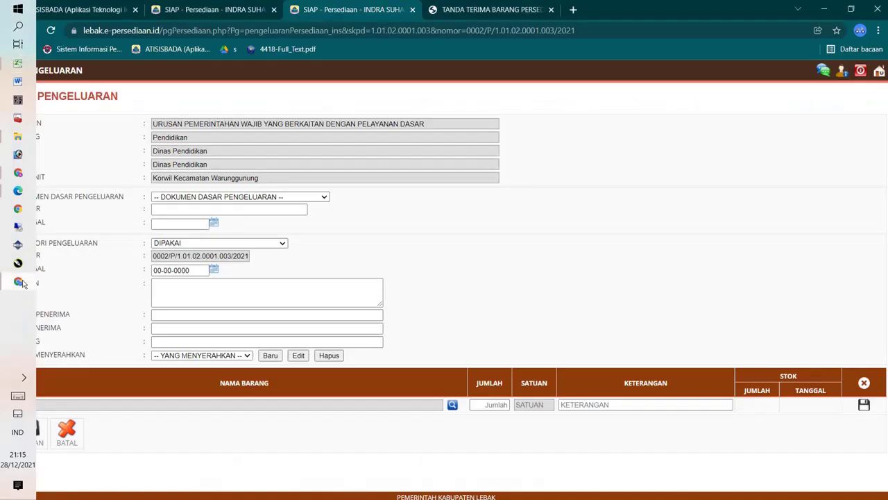
Step: Set the basis document to BAST and reuse the earlier document number
click(229, 198)
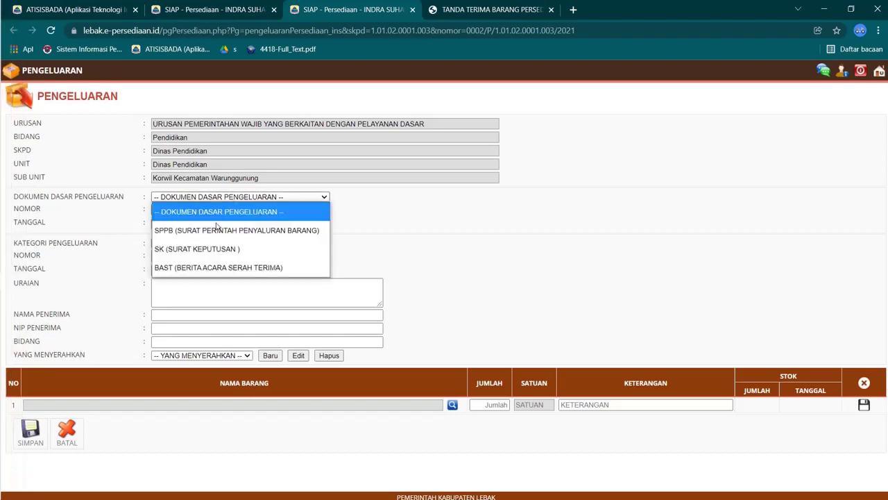
click(202, 266)
click(195, 208)
click(189, 249)
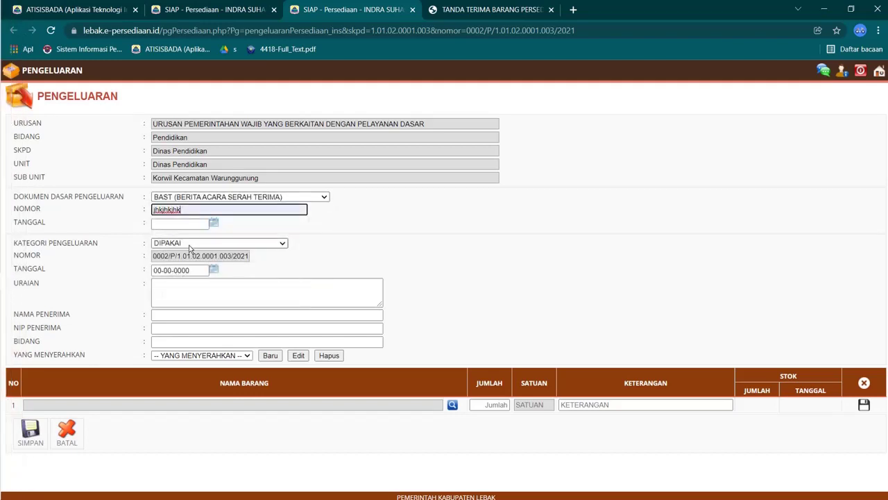
Step: Set the BAST document date to 11-03-2021
click(215, 222)
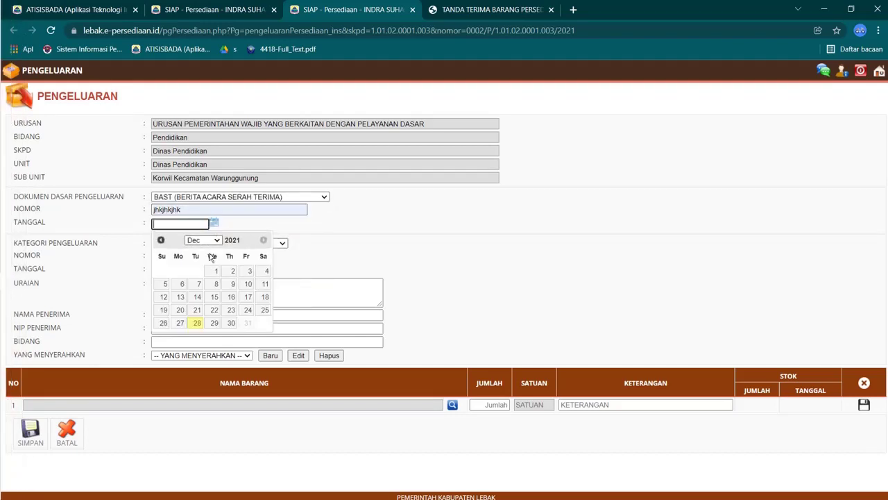
click(197, 243)
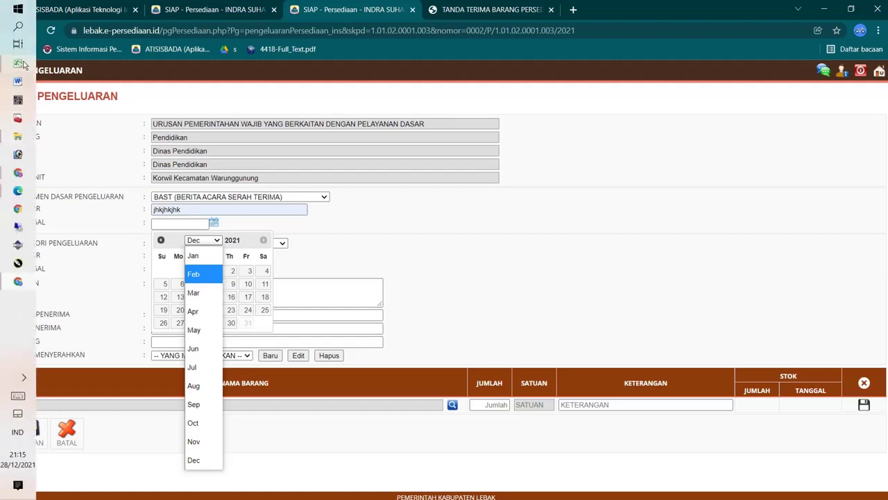
click(21, 62)
click(18, 280)
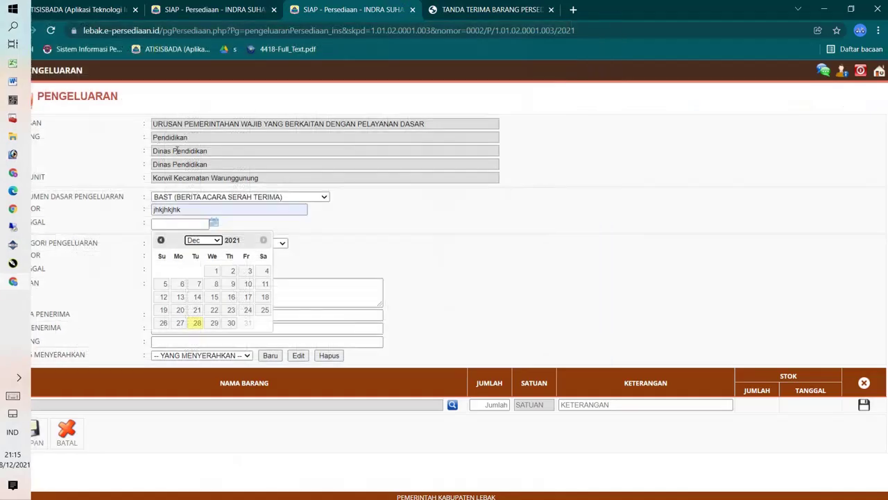
click(194, 243)
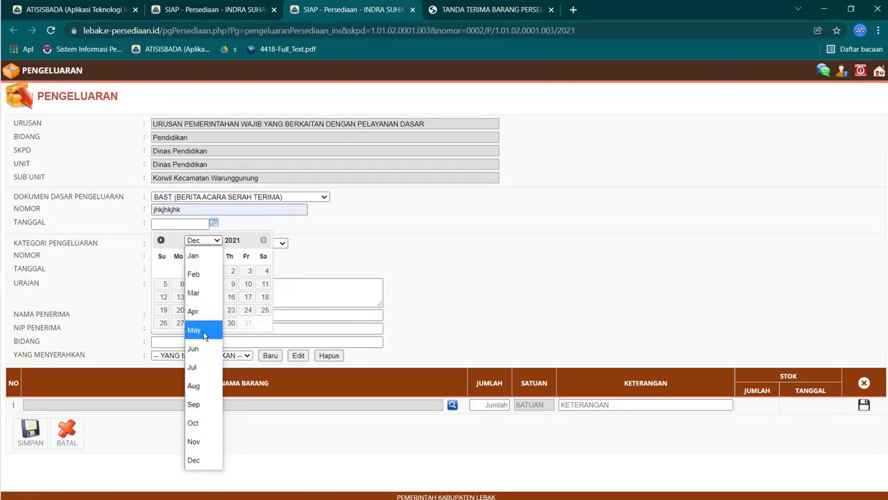
click(201, 292)
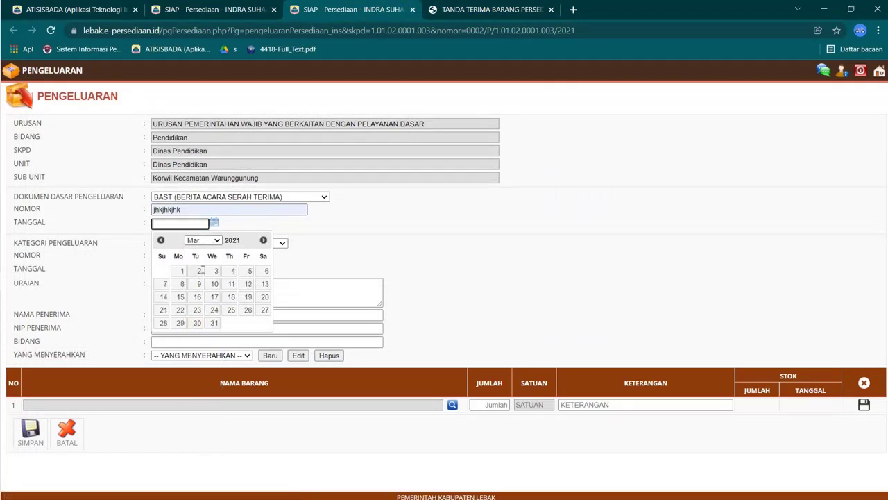
click(231, 283)
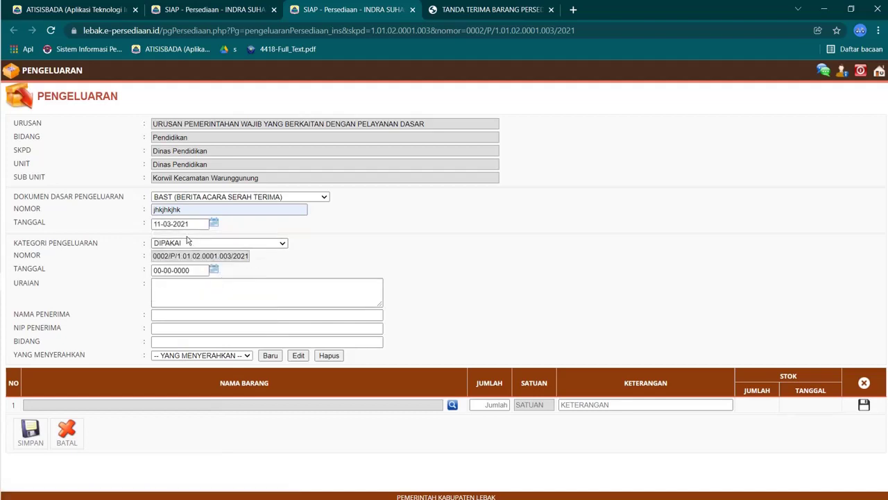
Step: Set the expenditure date to 11-03-2021 as well
click(214, 270)
click(203, 288)
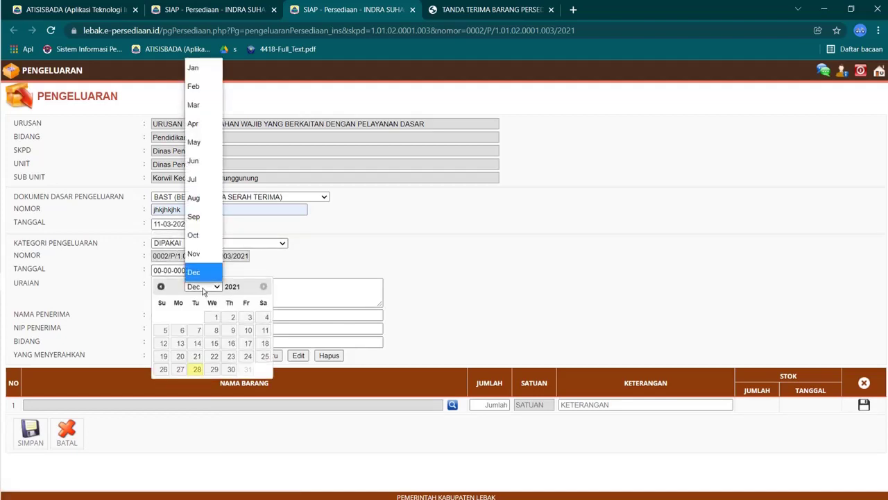
click(198, 106)
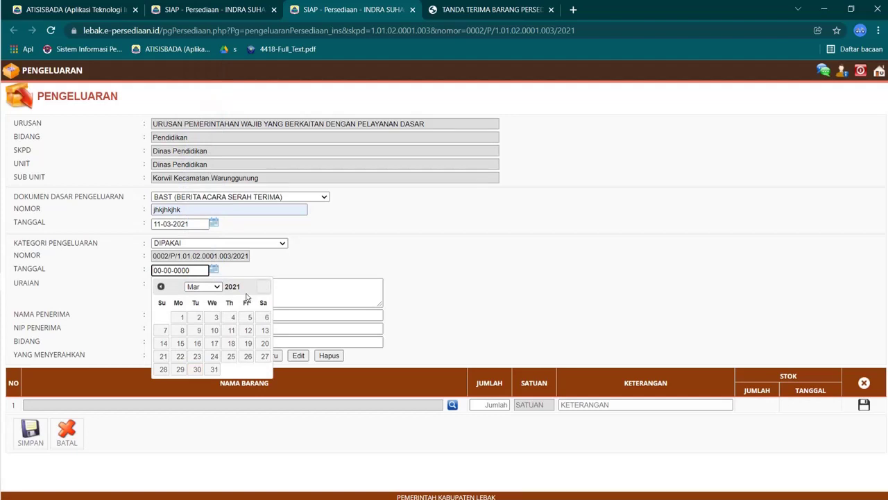
click(231, 329)
Step: Enter description Penunjang Kegiatan Kasie Trantib, recipient name and NIP, section Kasie Trantib, and the handing-over officer
click(195, 299)
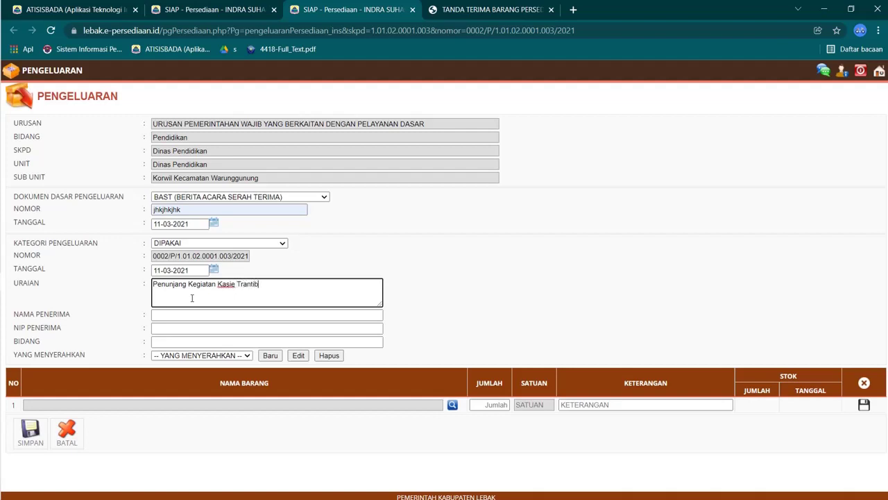
click(191, 315)
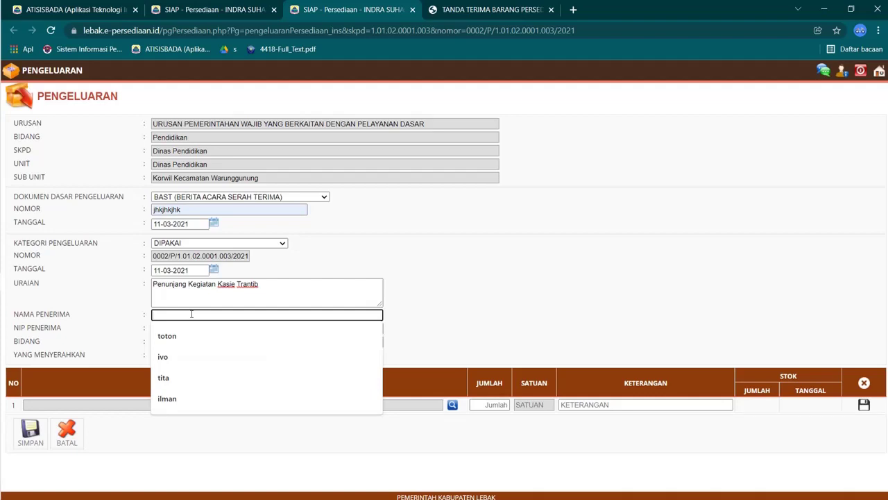
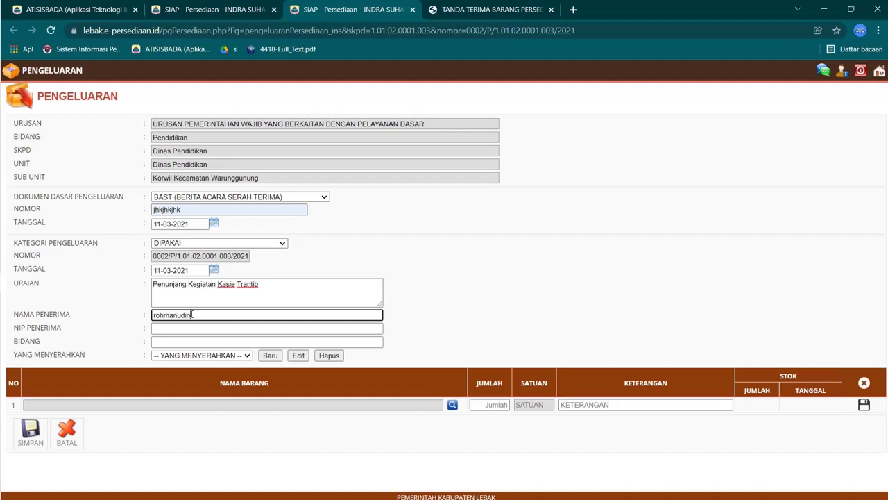
key(Tab)
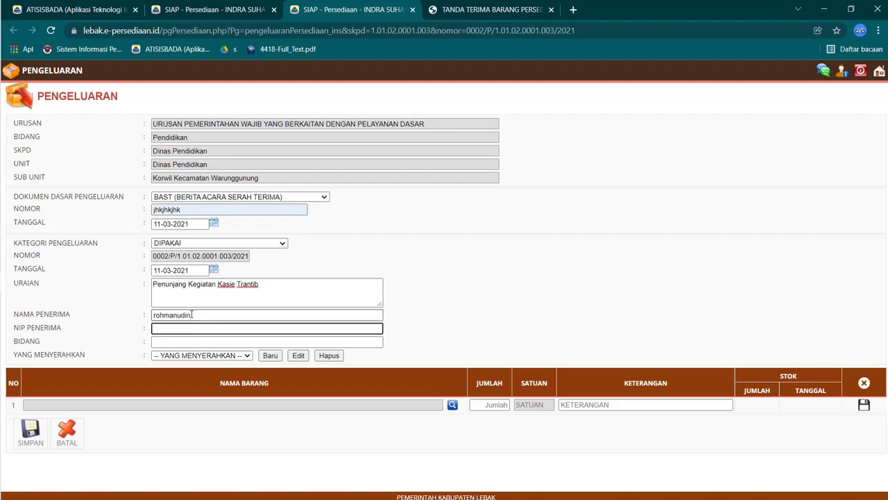
click(181, 342)
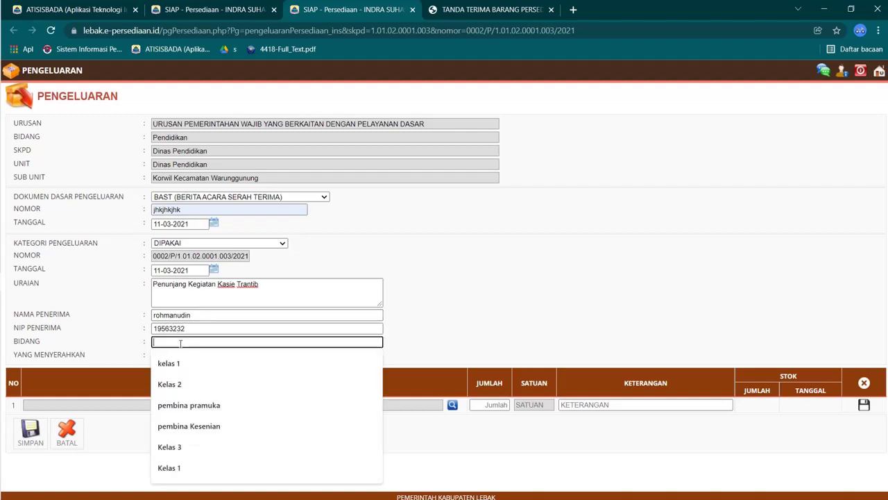
text(Kasie )
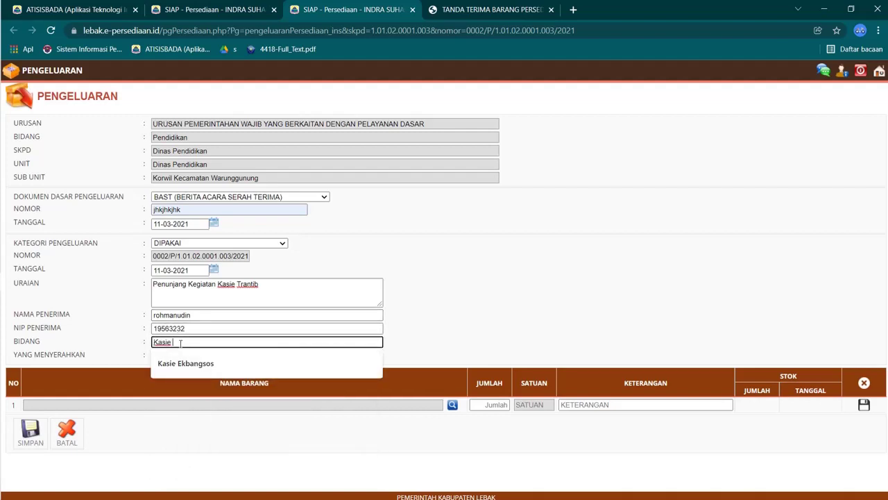
text(Trantib)
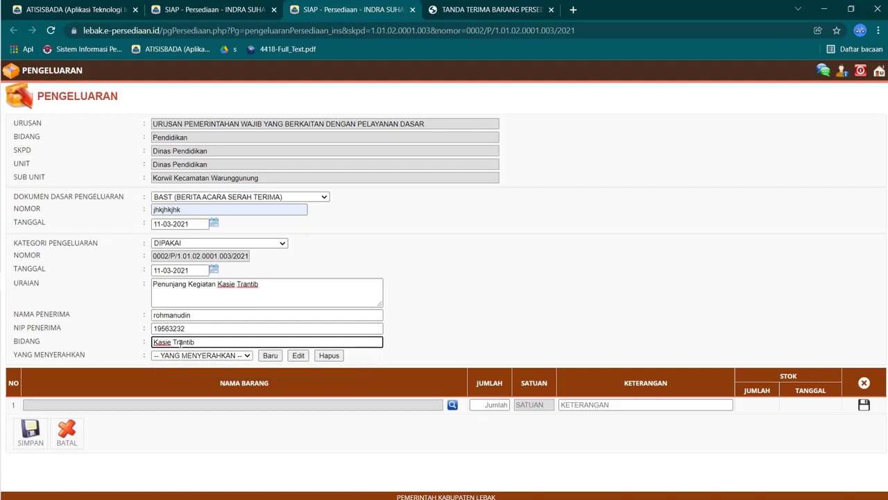
click(208, 355)
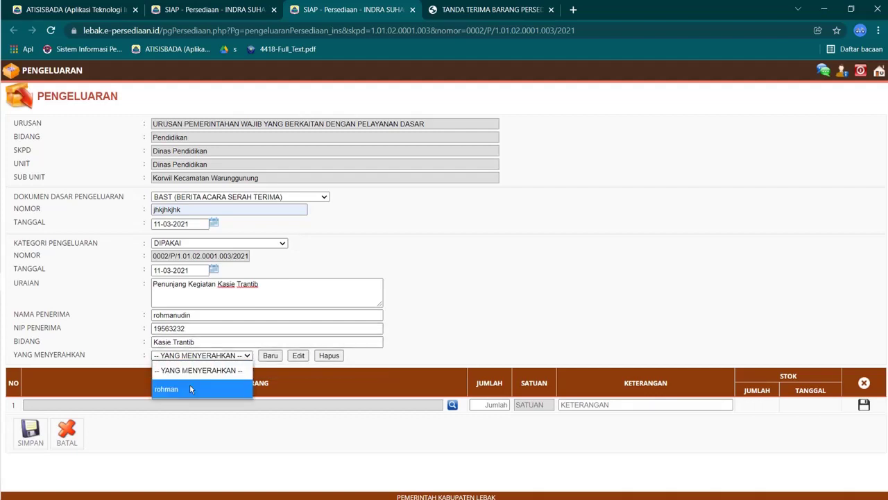
click(189, 389)
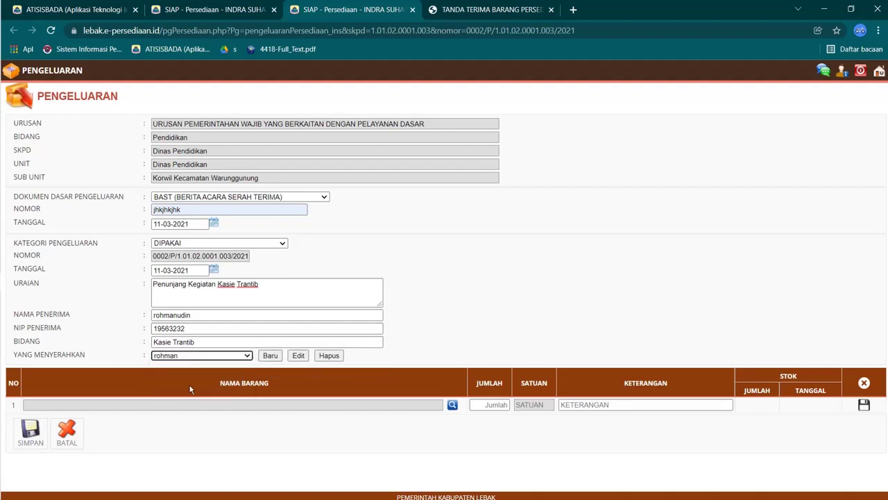
Step: Add Binder Clip No.260 and No.200 at quantity 1 each, save the record, and skip printing
click(452, 404)
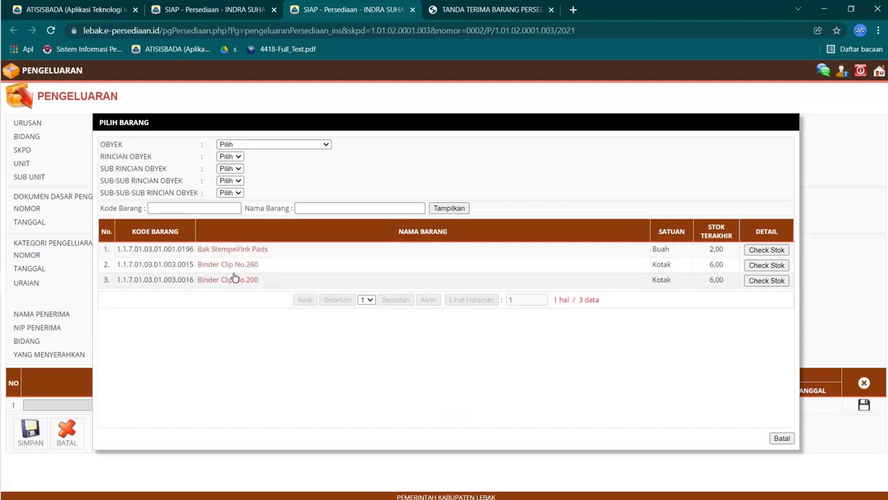
click(227, 265)
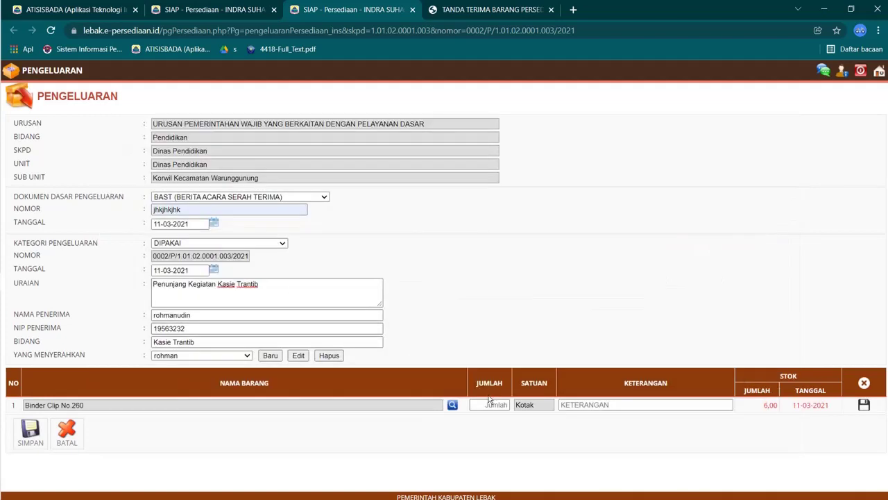
text(1)
click(865, 409)
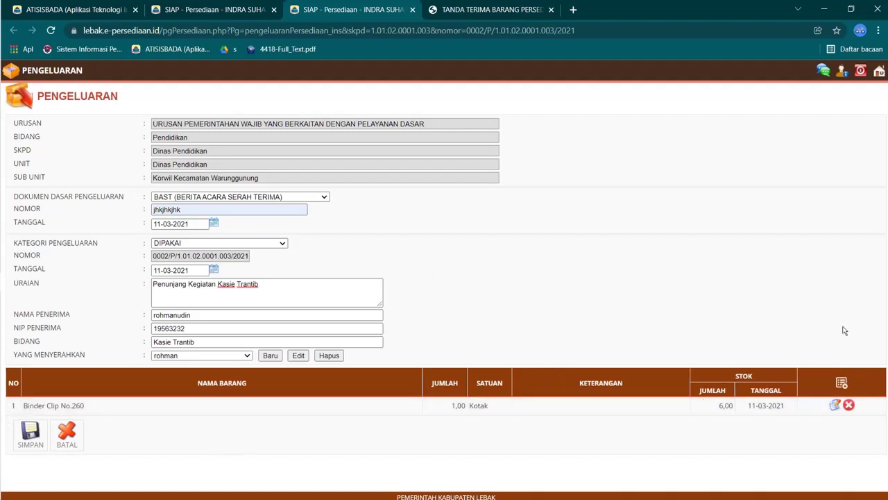
click(841, 380)
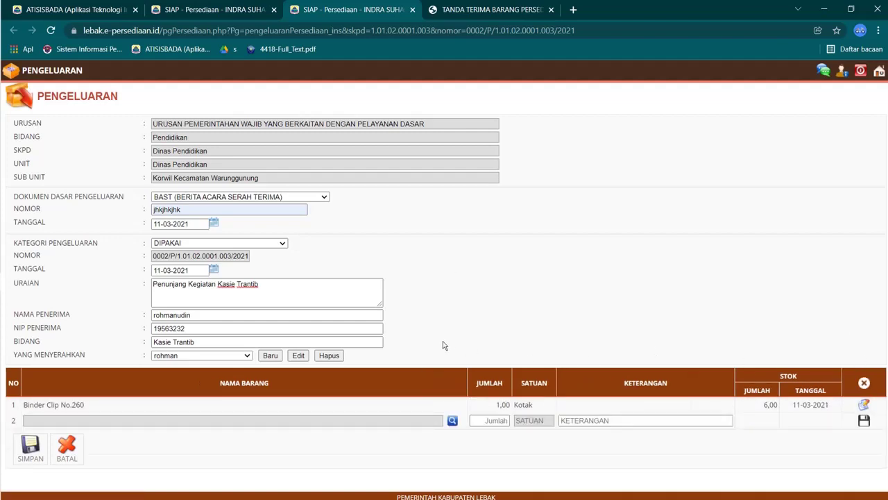
click(452, 421)
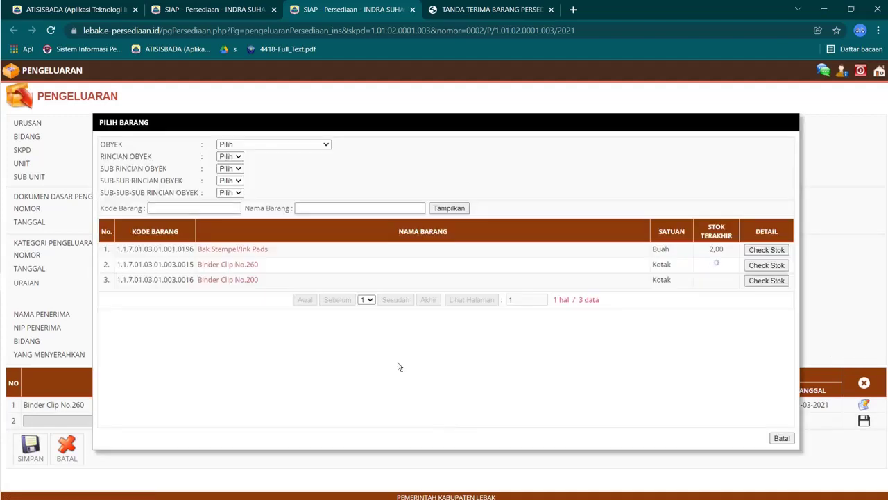
click(227, 279)
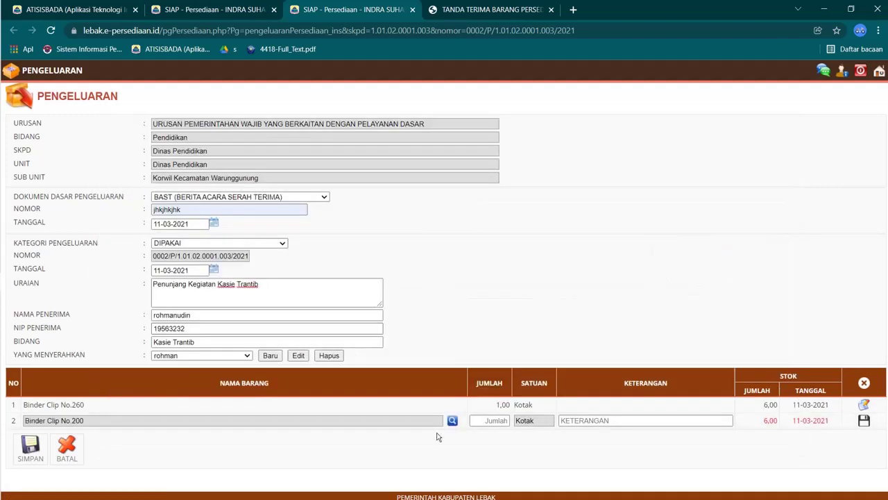
text(1)
key(Return)
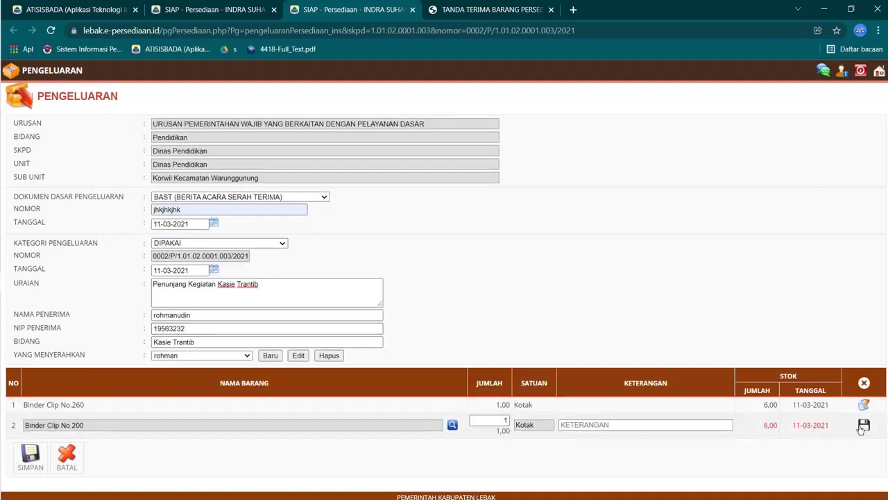
click(30, 449)
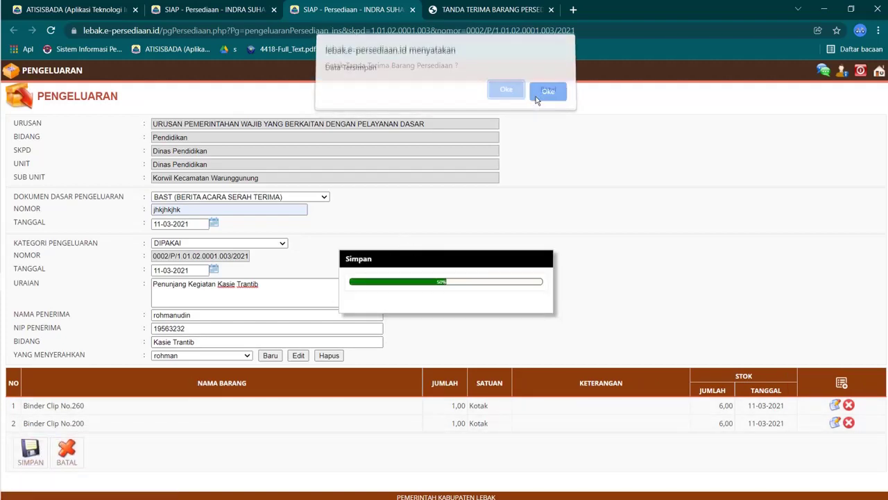
click(545, 92)
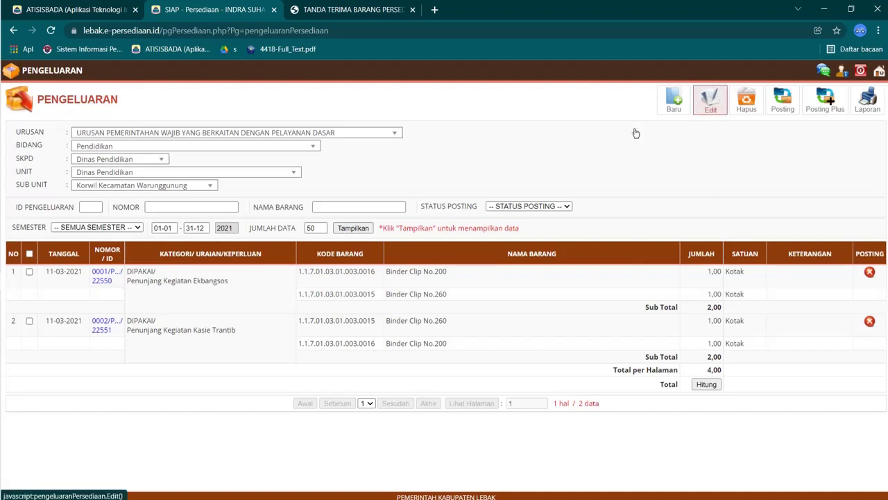
Step: Re-save the 0001 Ekbangsos expenditure through Edit and decline the Tanda Terima printout
click(30, 272)
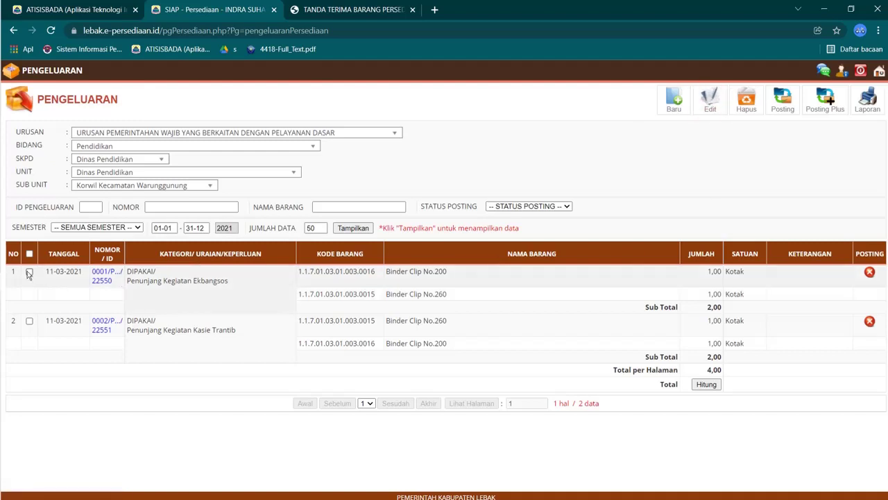
click(707, 97)
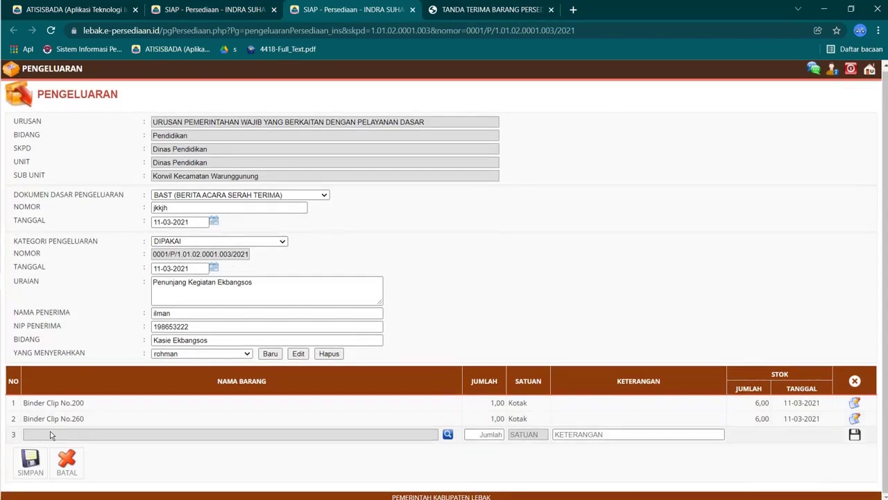
click(29, 461)
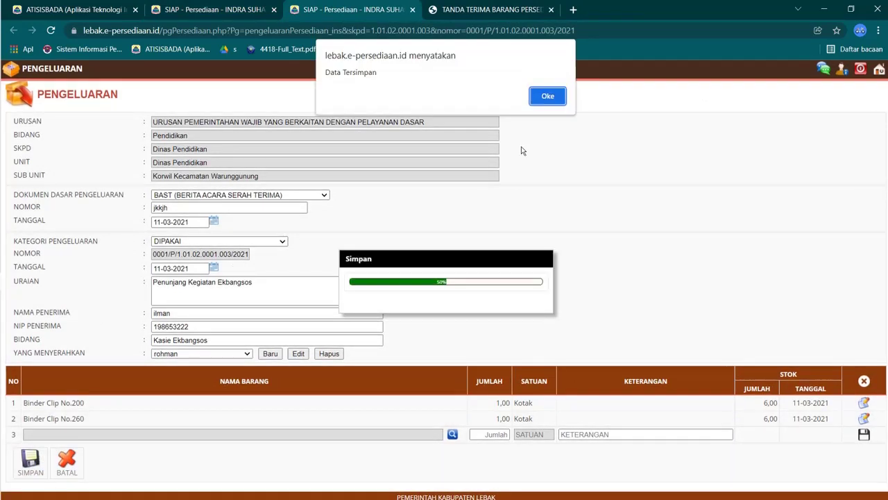
click(558, 92)
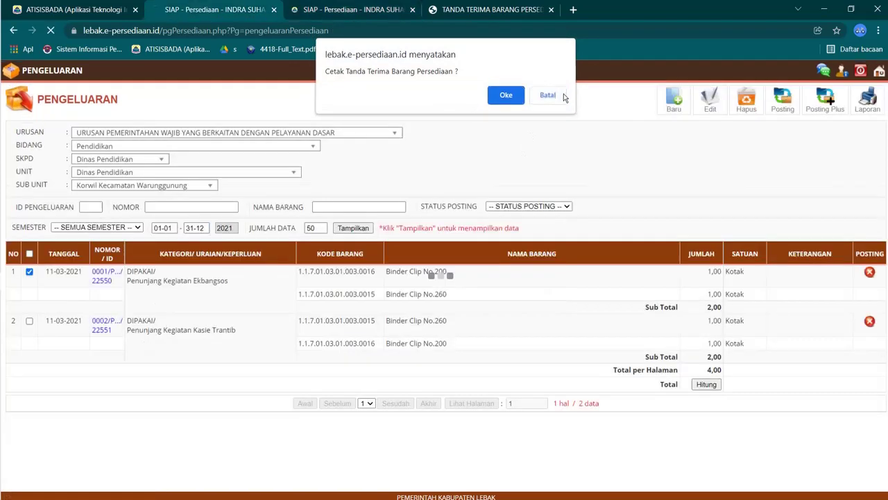
click(564, 94)
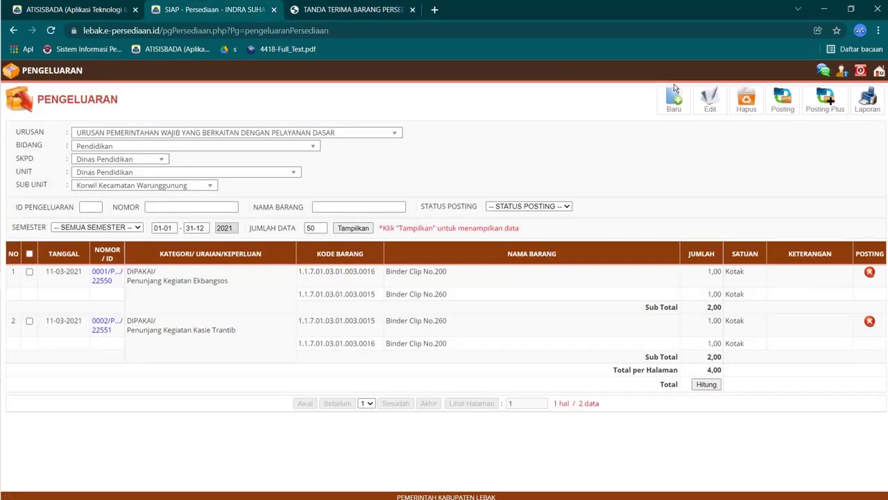
Step: Post both 11-03-2021 expenditure records, then return to the SIAP main menu
click(30, 254)
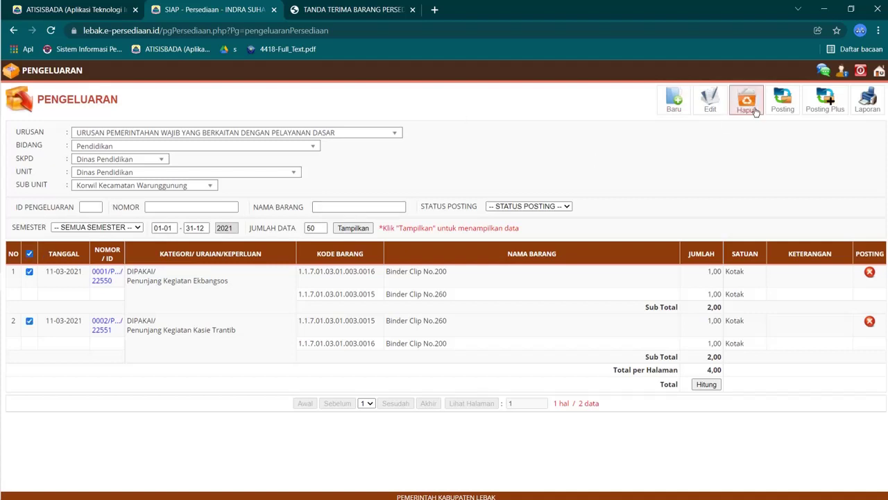
click(825, 98)
click(504, 316)
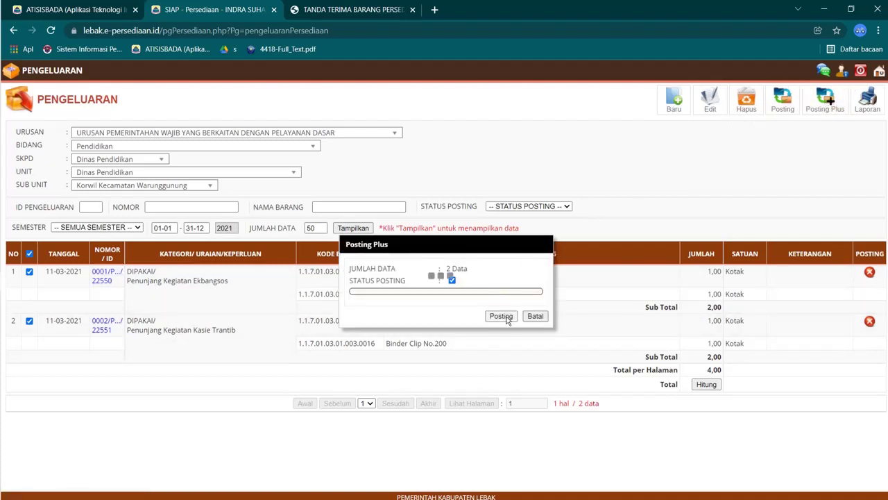
click(547, 96)
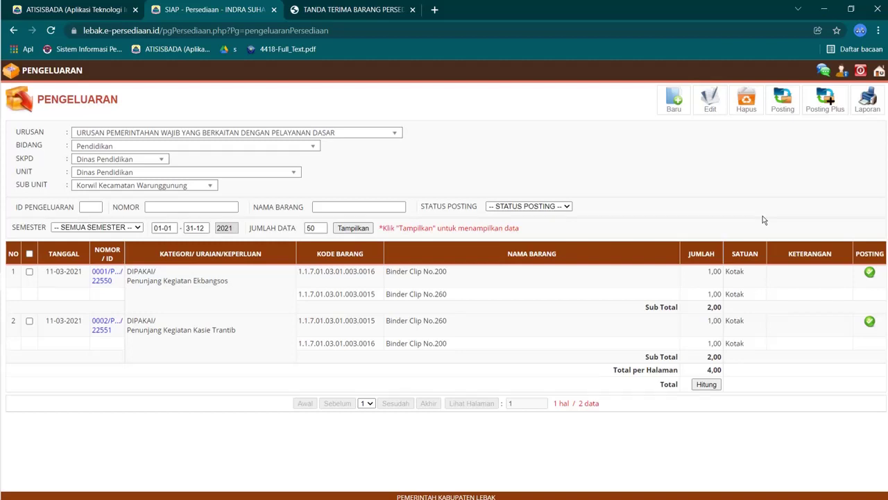
click(877, 75)
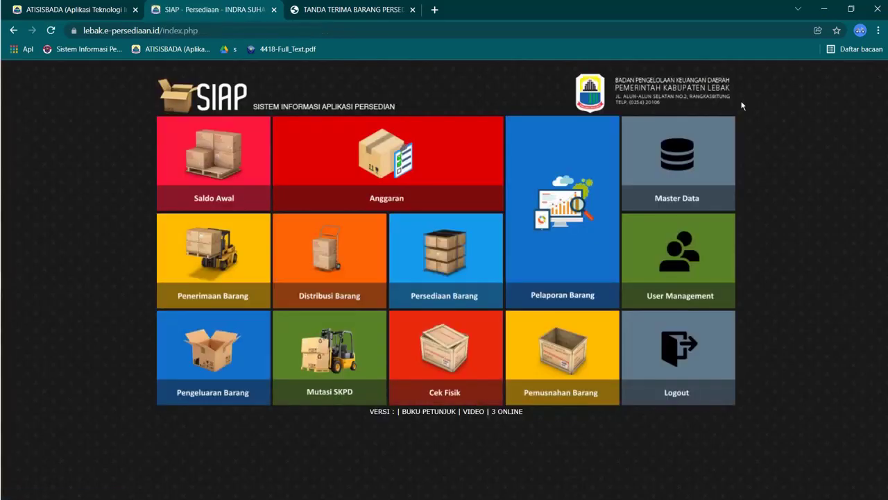
click(457, 279)
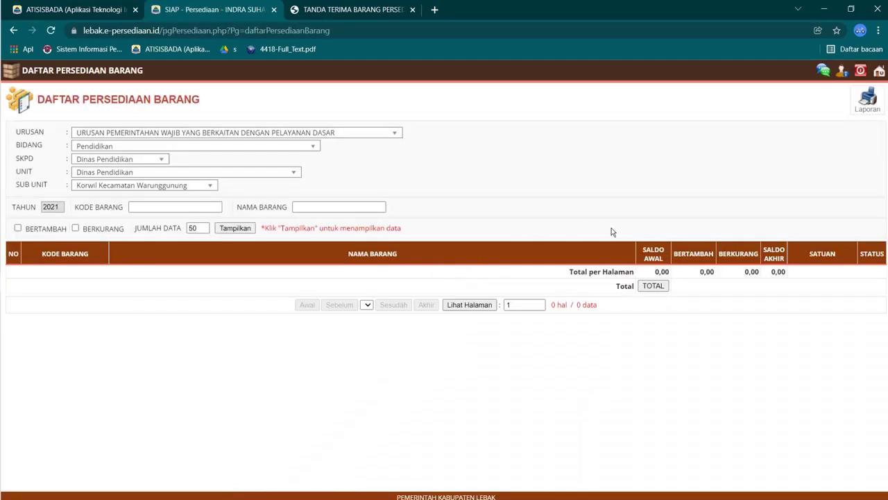
click(236, 227)
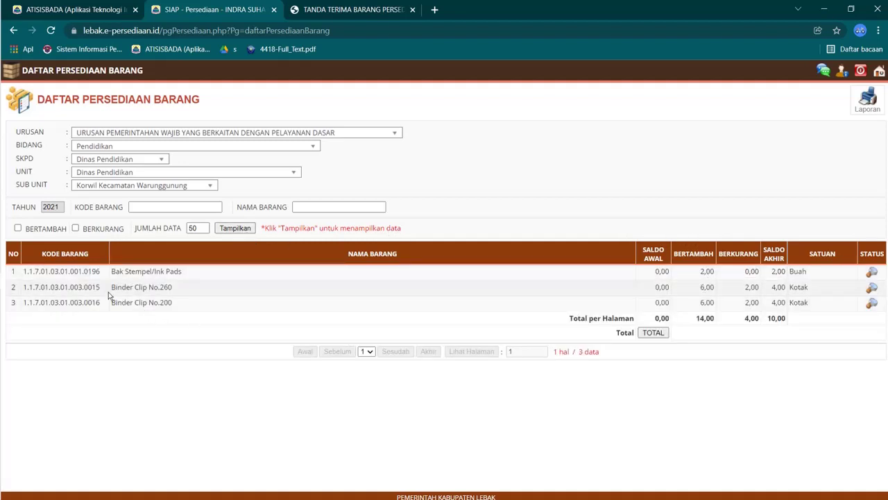
drag(111, 287, 130, 290)
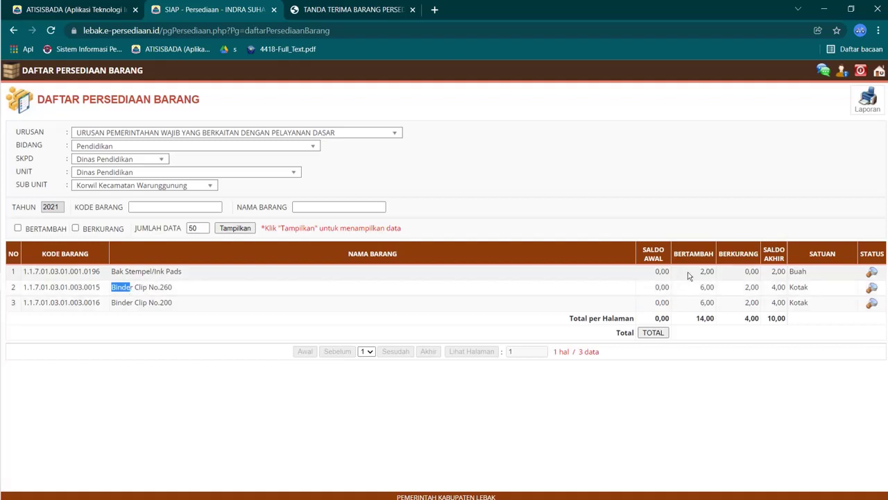
drag(745, 287, 757, 287)
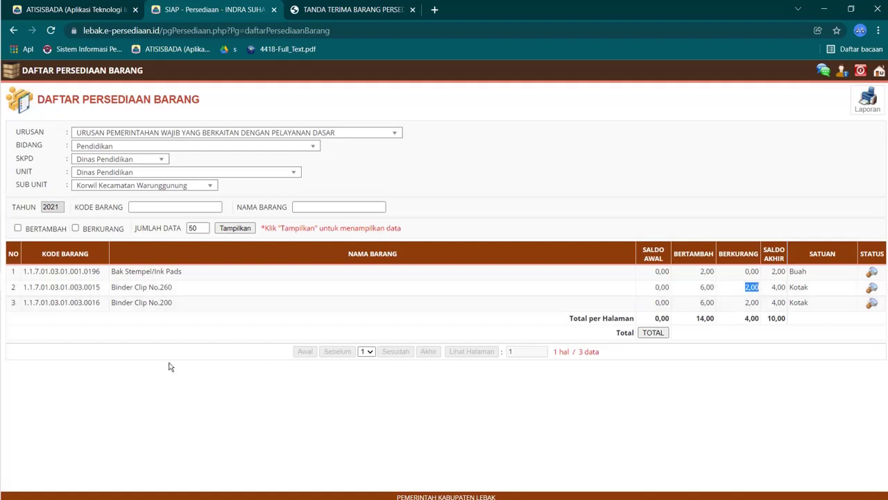
double_click(745, 301)
drag(772, 271, 786, 305)
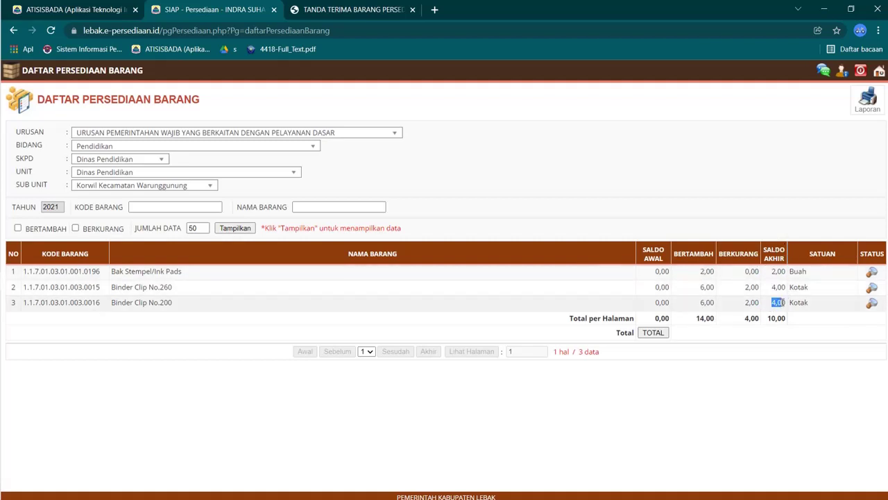
click(778, 298)
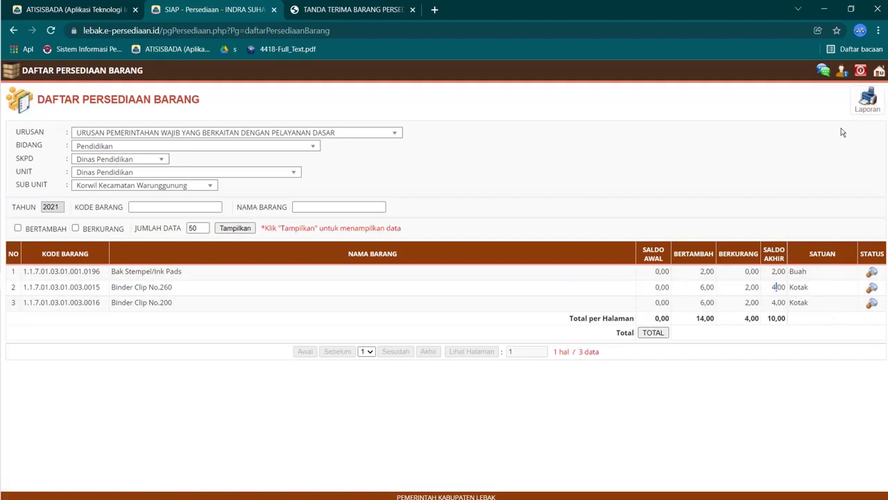
click(879, 70)
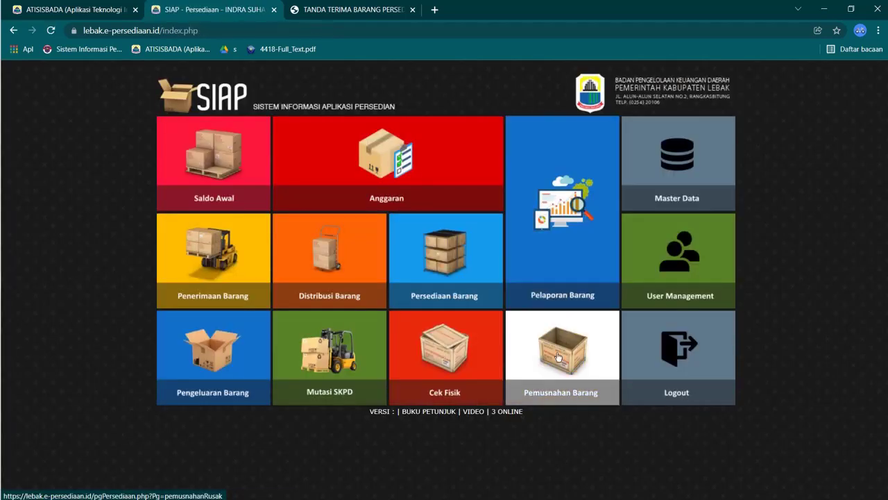
click(458, 358)
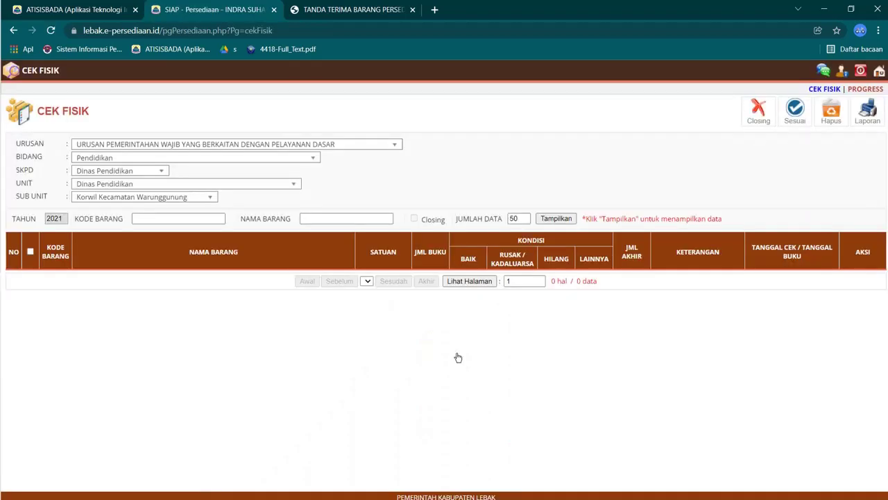
click(551, 219)
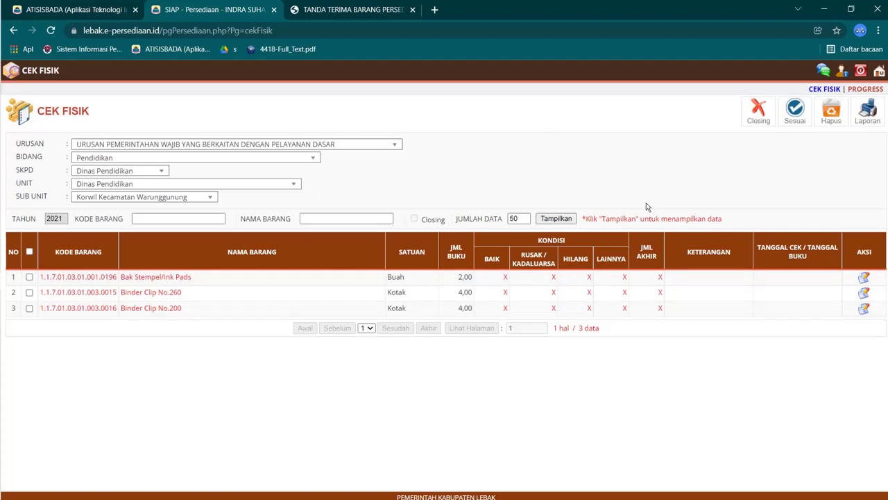
click(879, 70)
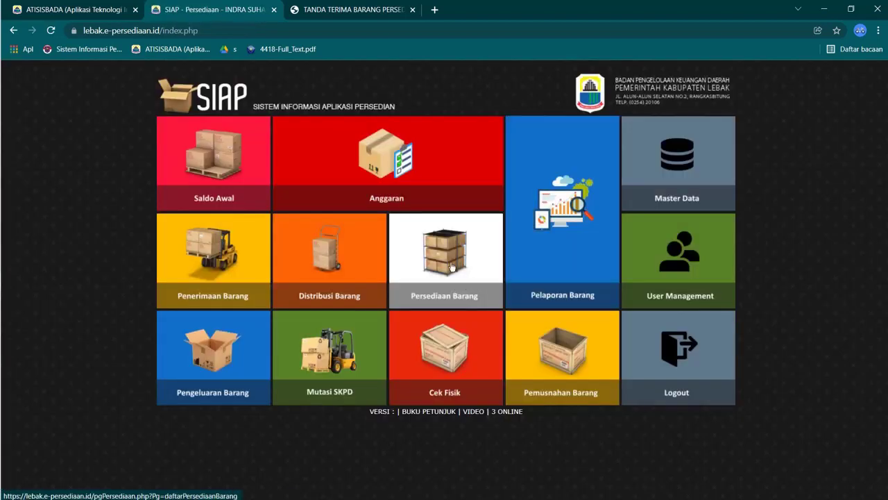
Step: Display the three items with totals in the Daftar Persediaan Barang list
click(452, 265)
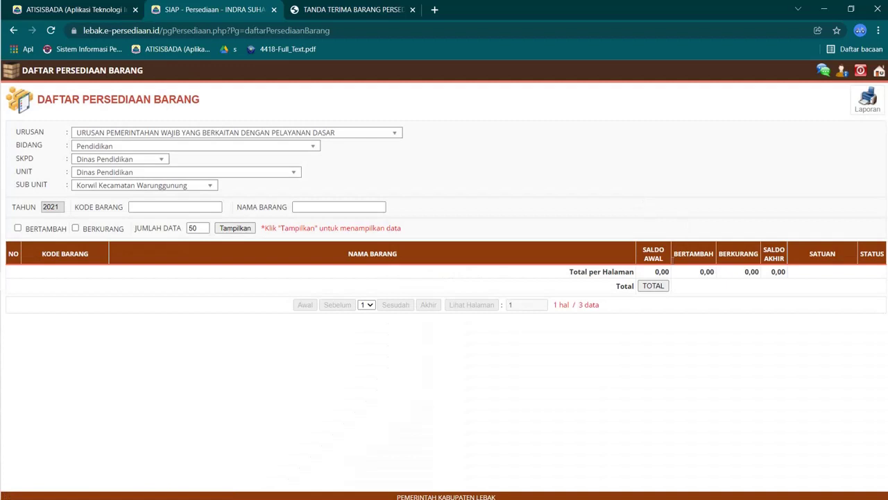
click(235, 228)
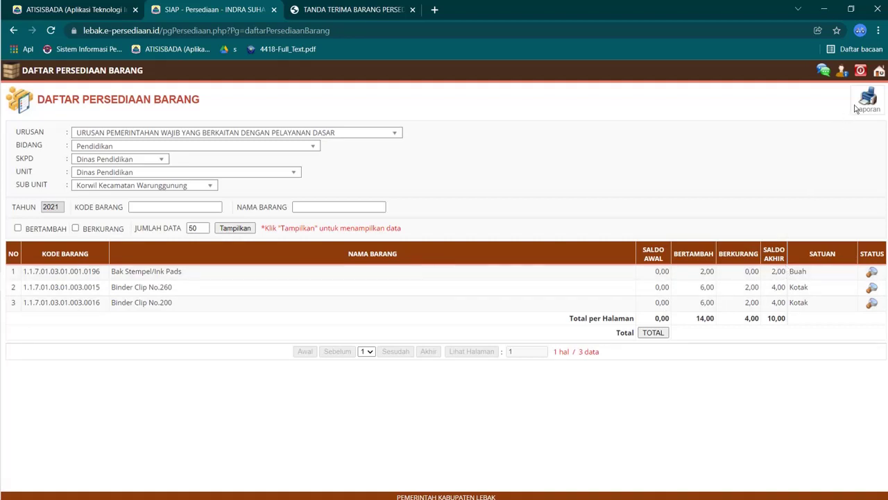
click(879, 72)
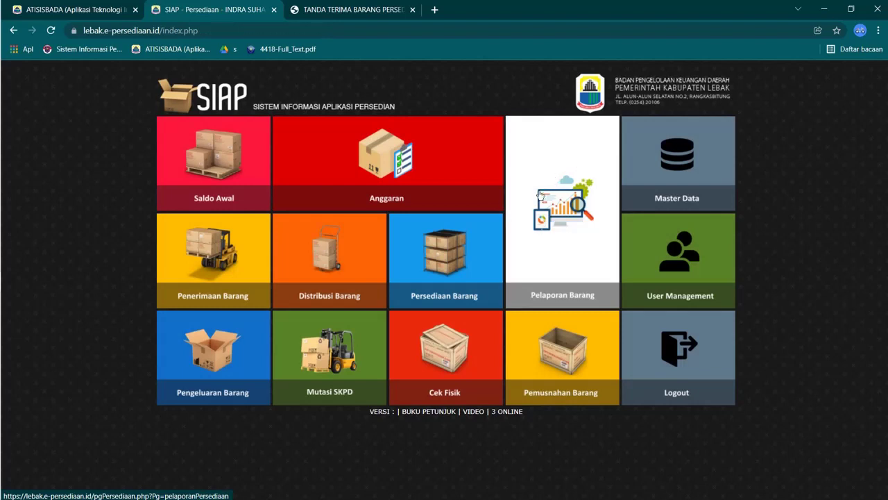
Step: Load the three items in Cek Fisik and tick CLOSING in the Closing dialog
click(482, 345)
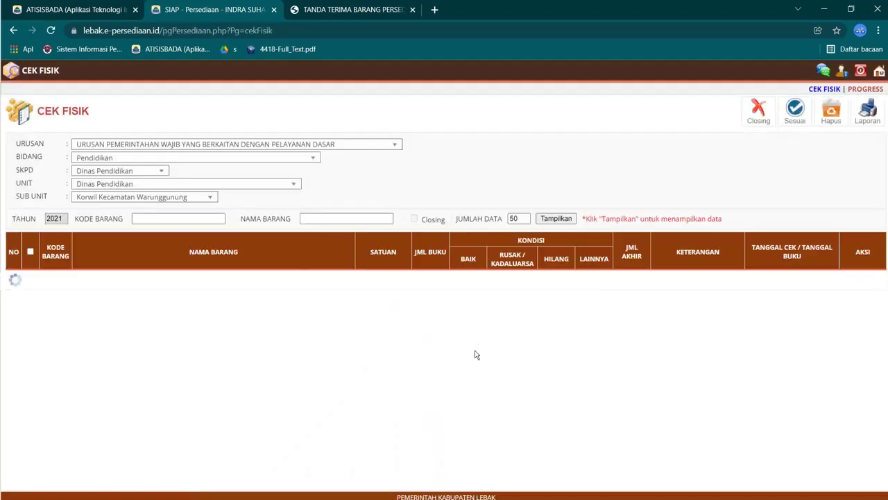
click(556, 219)
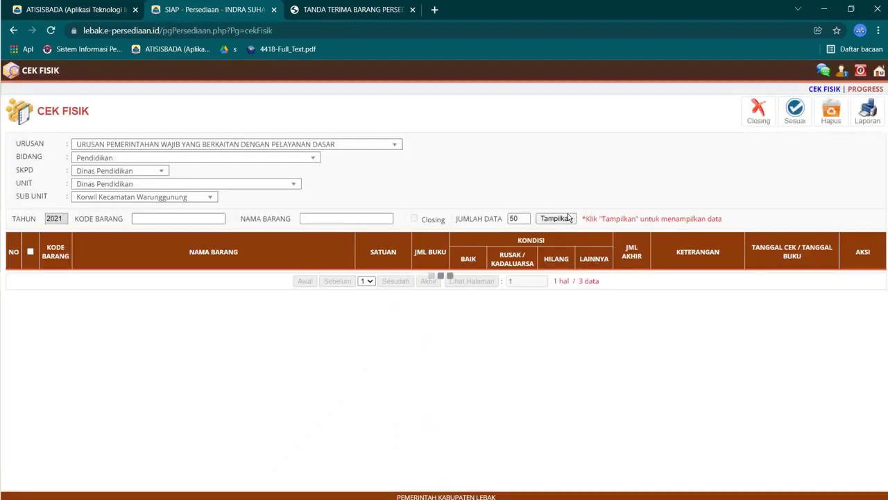
click(752, 120)
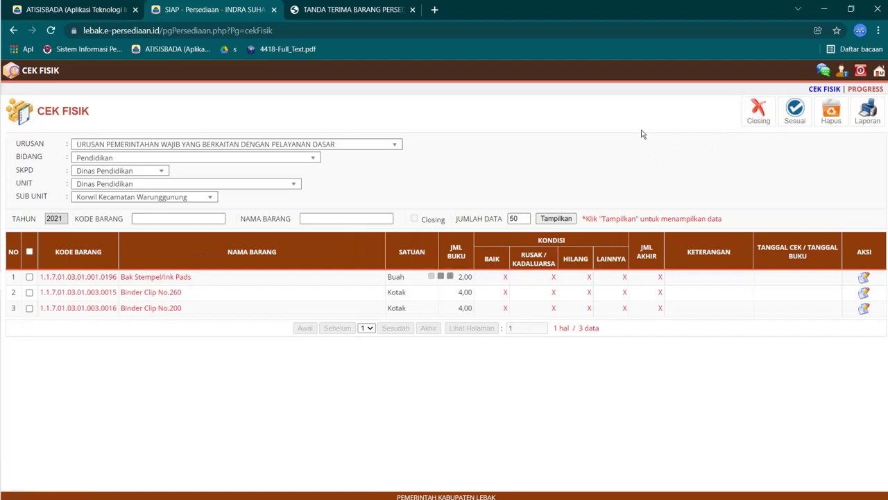
click(381, 302)
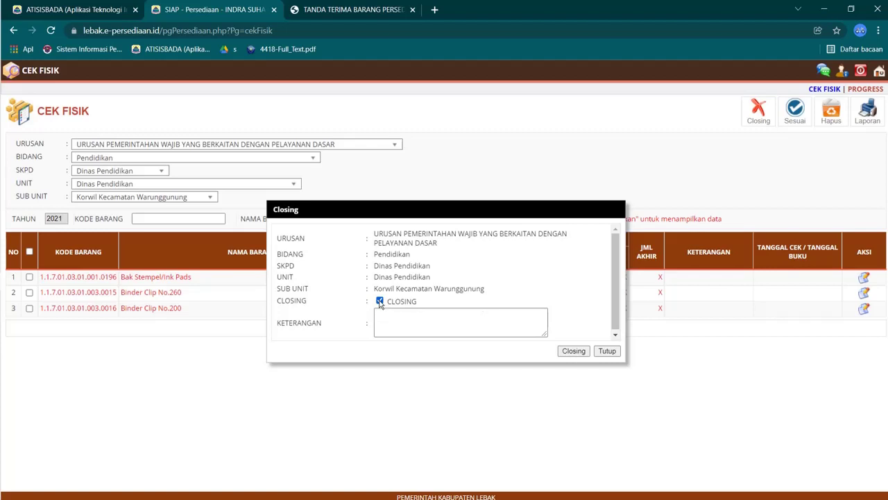
Step: Confirm the period closing and record 2 Bak Stempel/Ink Pads in good condition
click(564, 350)
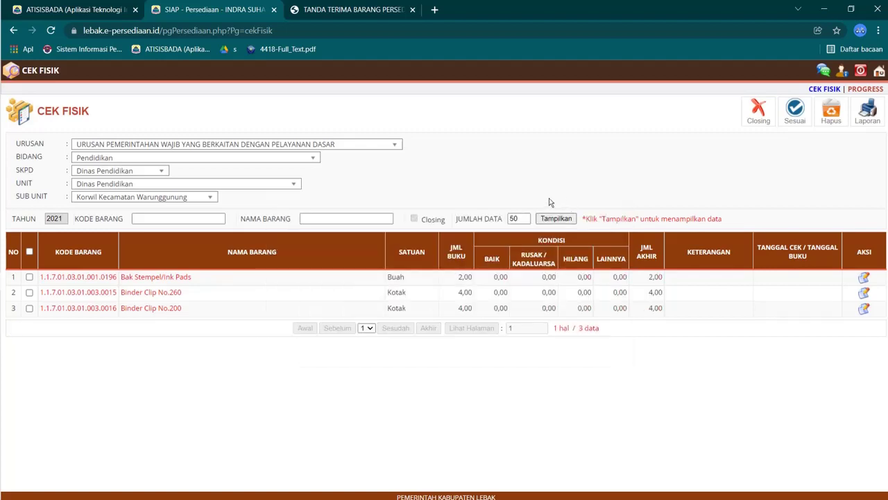
click(30, 277)
click(864, 278)
click(457, 261)
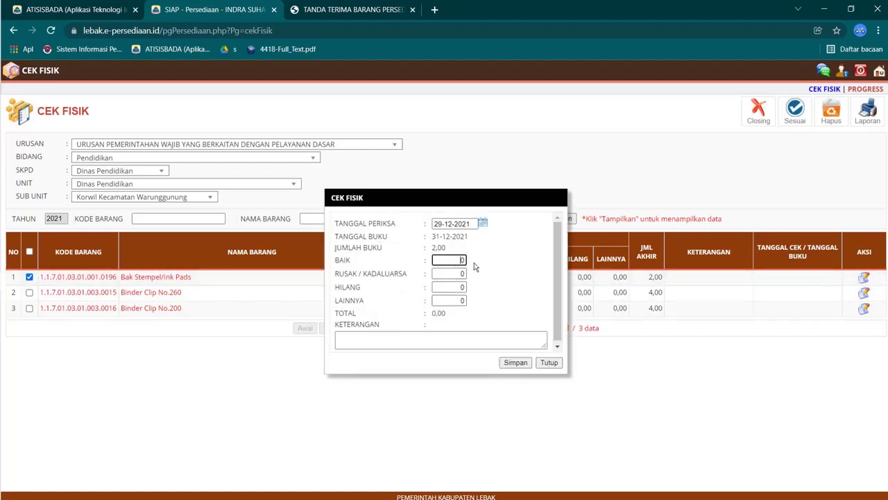
text(2)
click(513, 363)
Step: Record 4 good-condition units each for Binder Clip No.260 and Binder Clip No.200
click(863, 300)
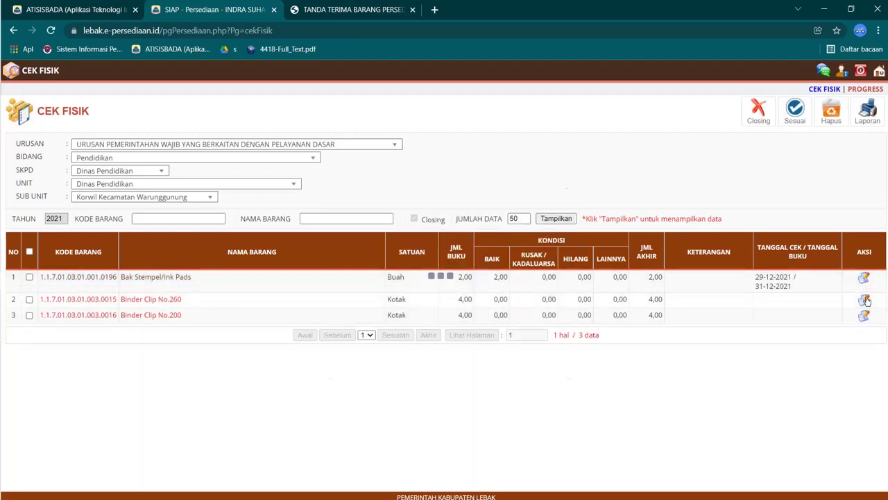
click(457, 262)
text(4)
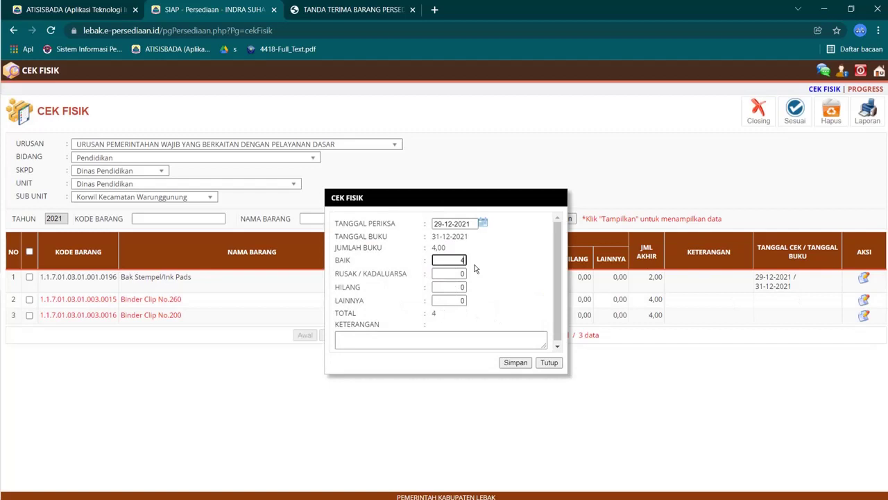
click(515, 362)
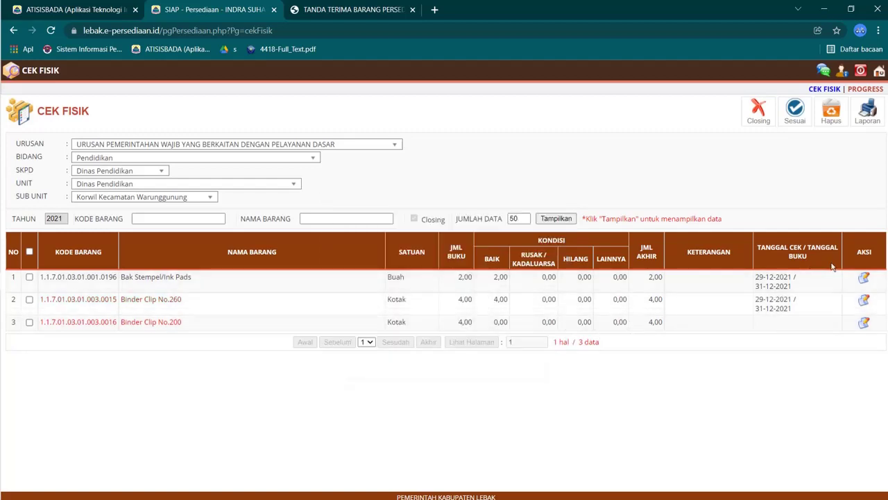
click(864, 323)
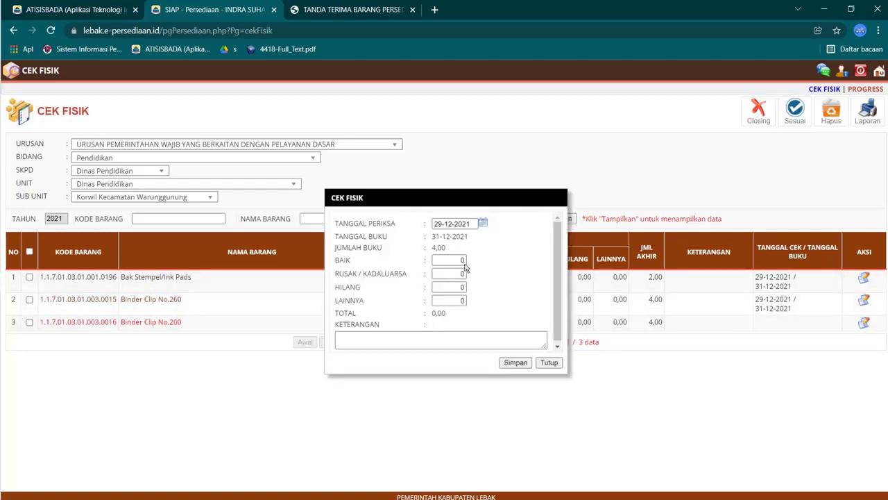
click(463, 262)
text(4)
click(515, 362)
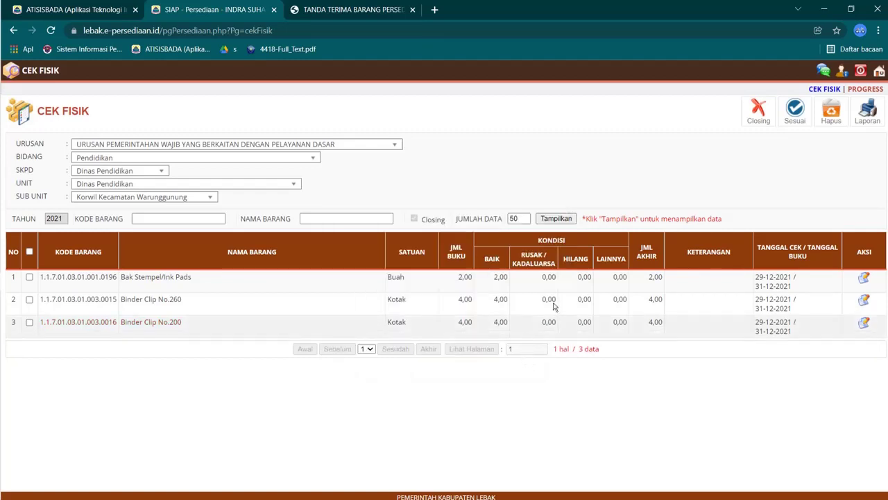
click(29, 277)
click(791, 111)
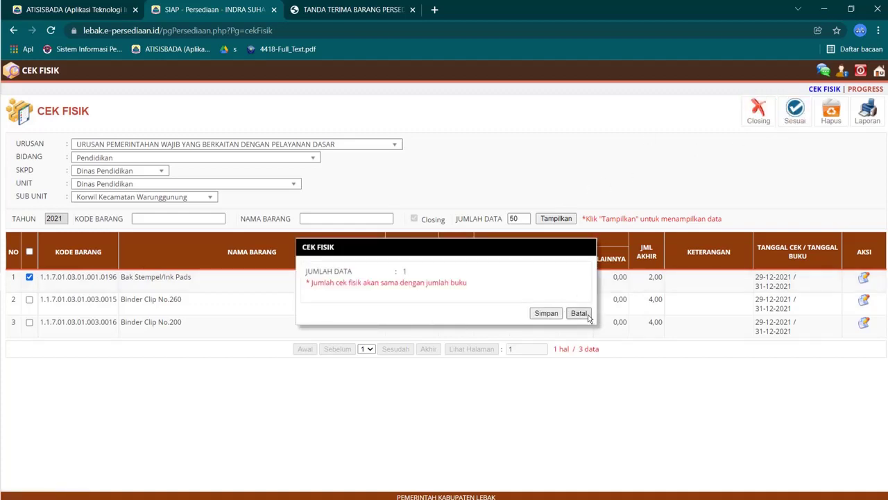
click(555, 314)
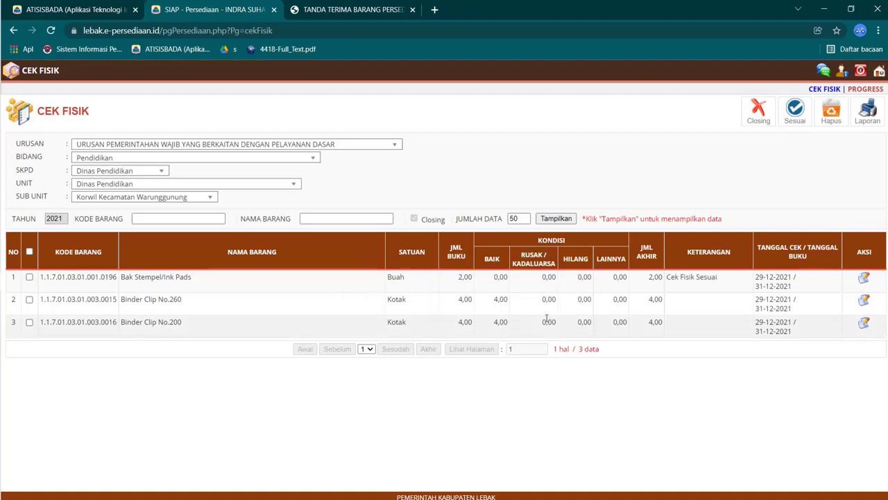
click(29, 300)
click(784, 113)
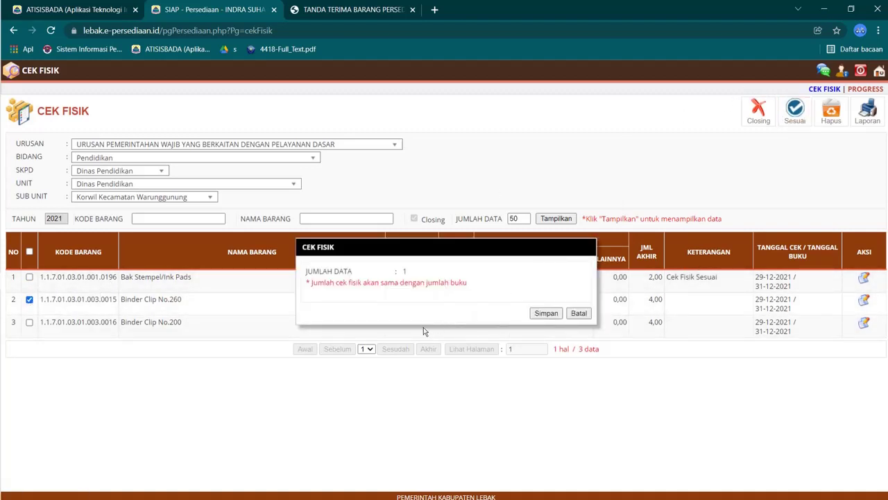
click(546, 313)
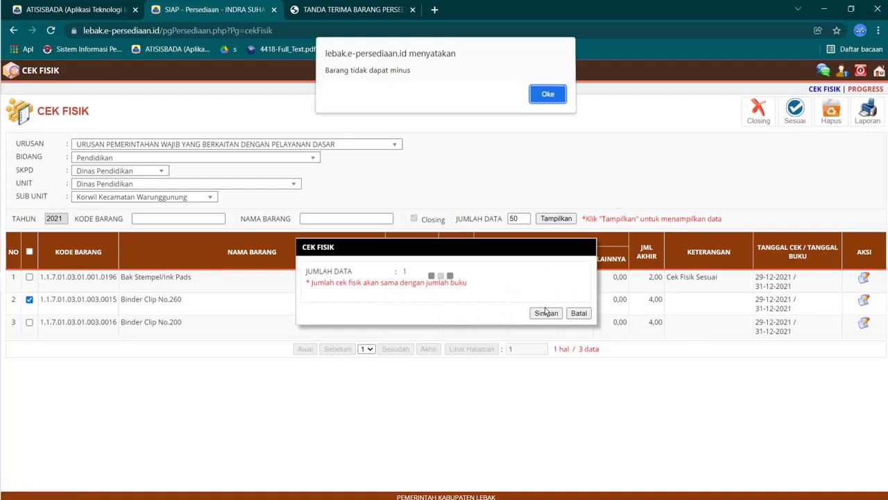
click(557, 101)
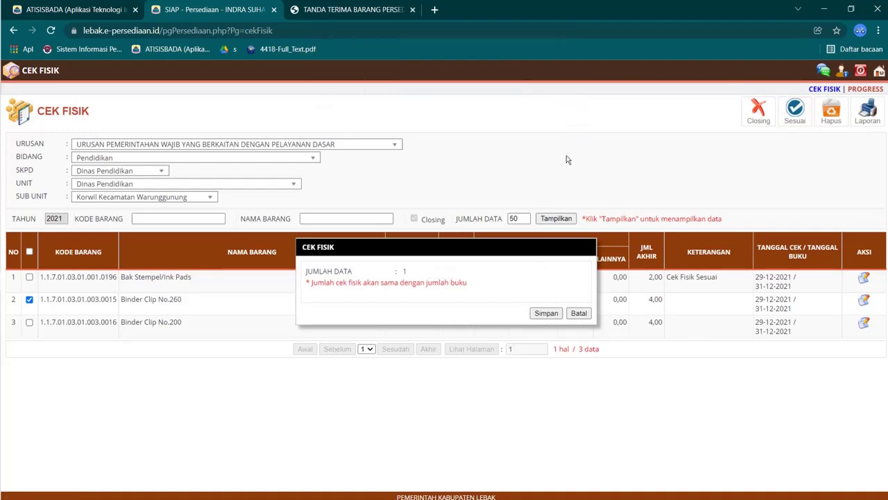
click(583, 311)
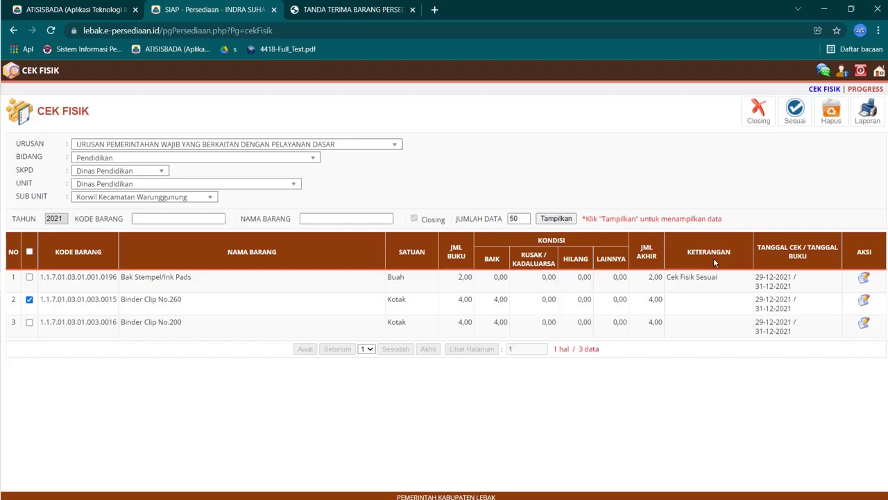
click(796, 109)
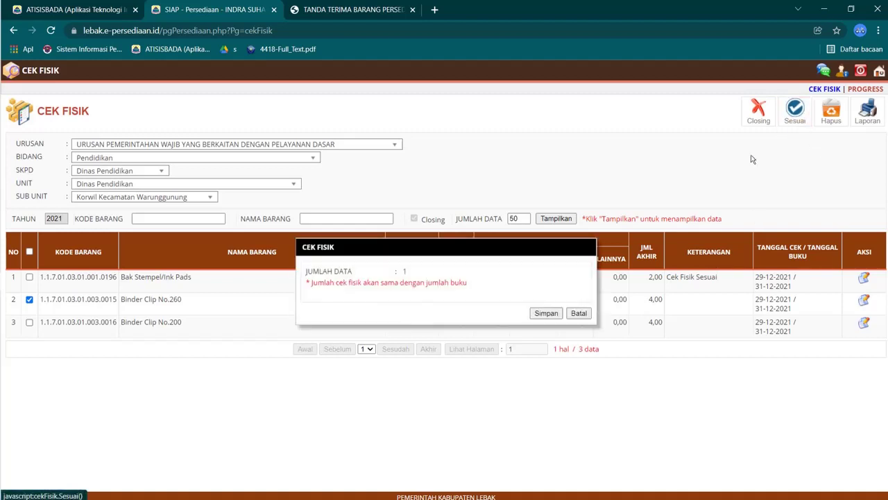
click(580, 314)
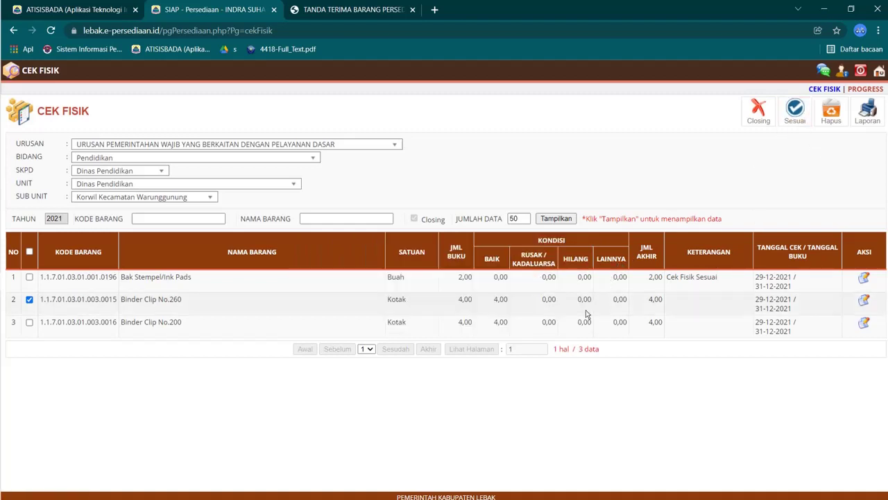
click(29, 323)
click(796, 109)
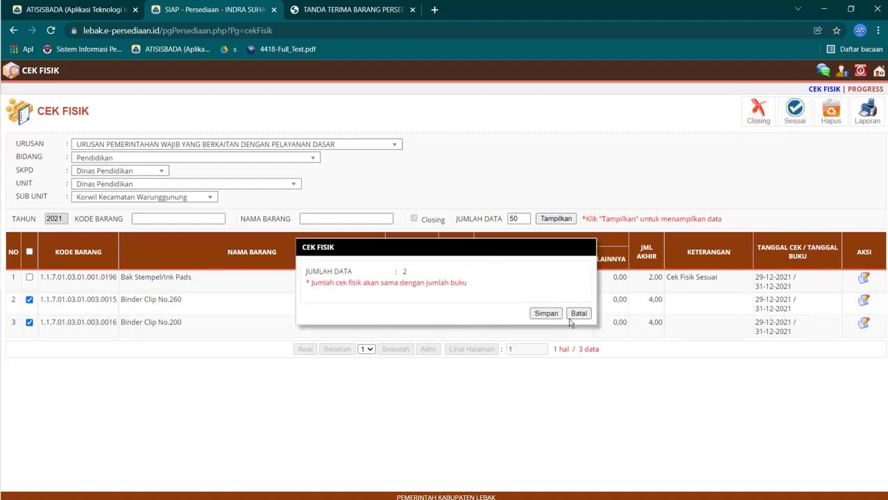
click(548, 314)
click(552, 99)
click(580, 313)
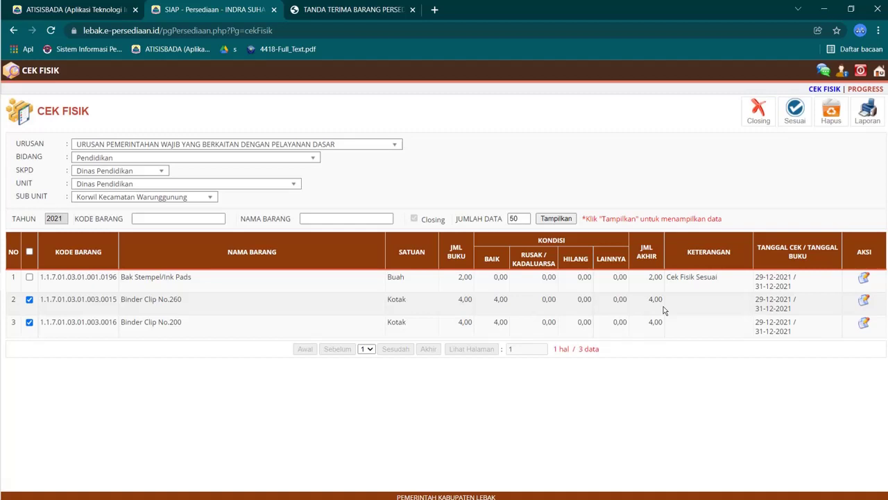
Step: Display the Pelaporan Barang report, dismiss the 'Rekap selesai' alert, and select all three items
click(878, 73)
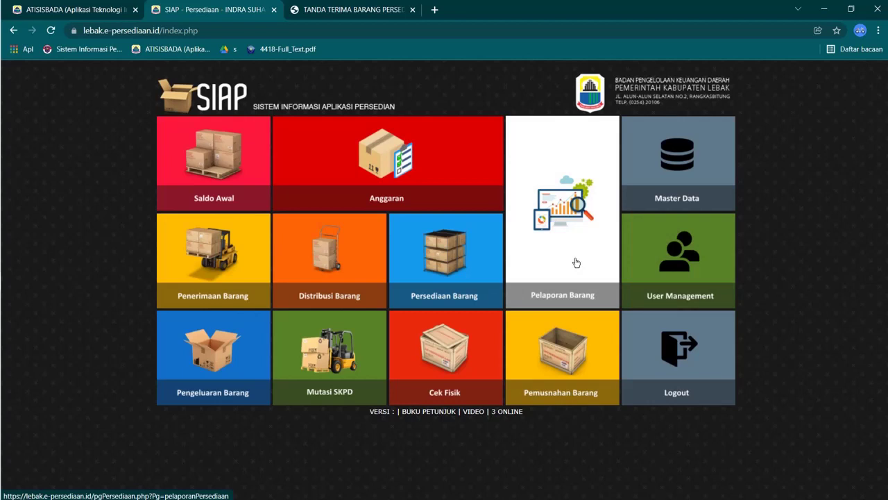
click(576, 262)
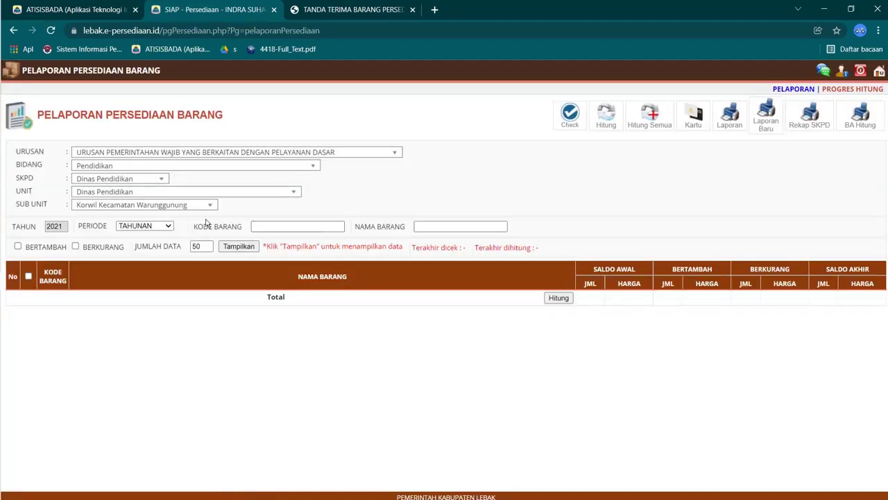
click(233, 248)
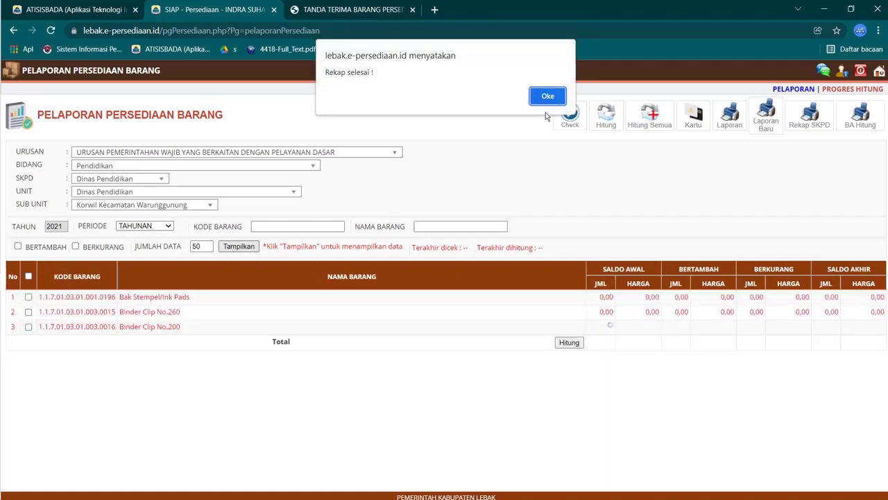
click(541, 98)
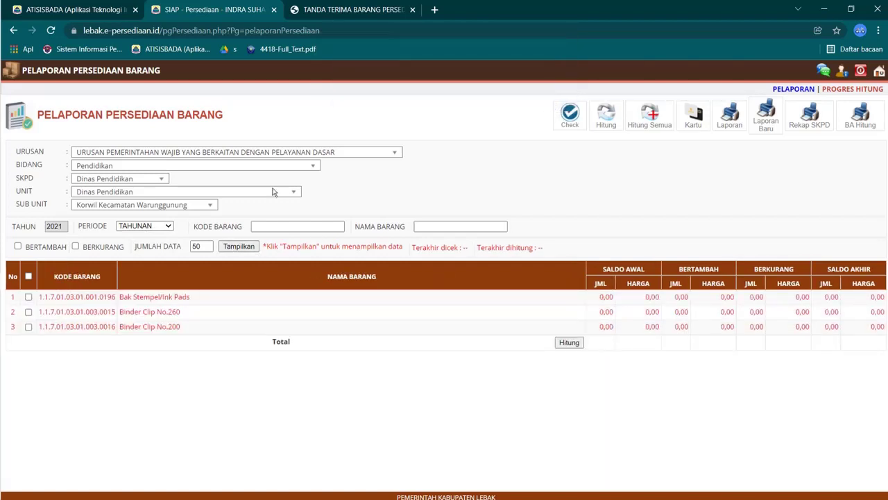
click(29, 277)
Step: Run Check on the three selected items and dismiss the completion notices
click(570, 115)
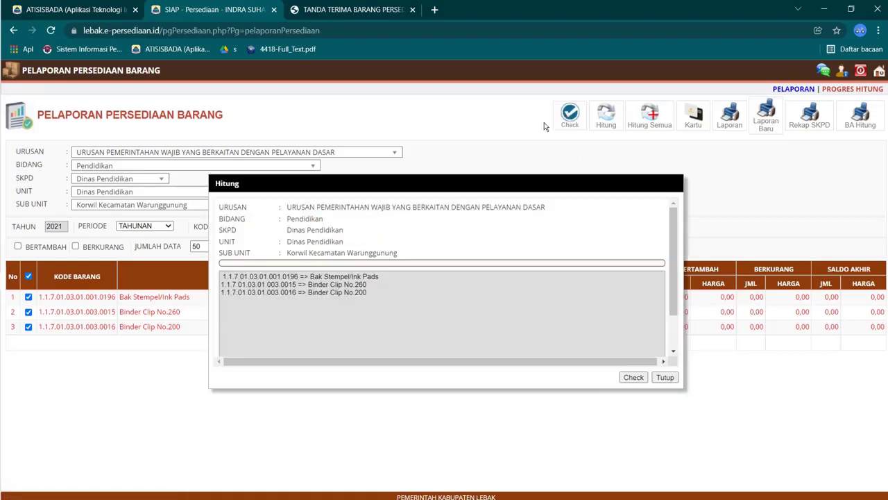
click(634, 377)
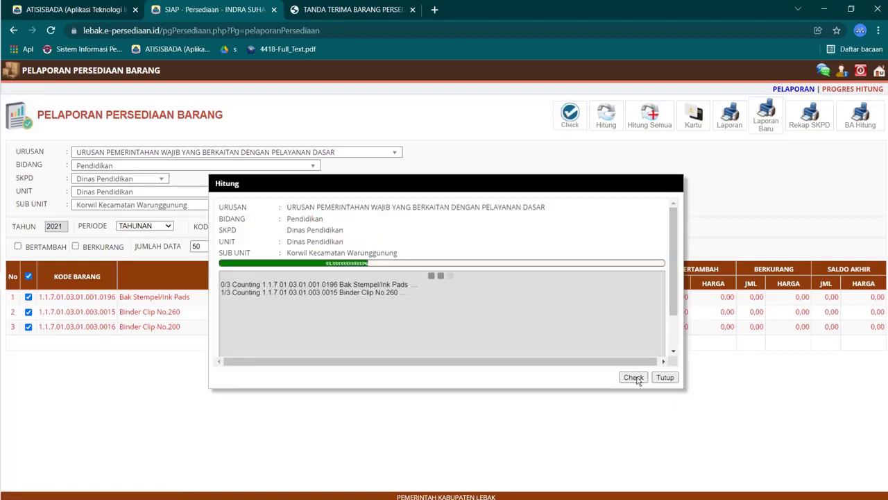
click(546, 101)
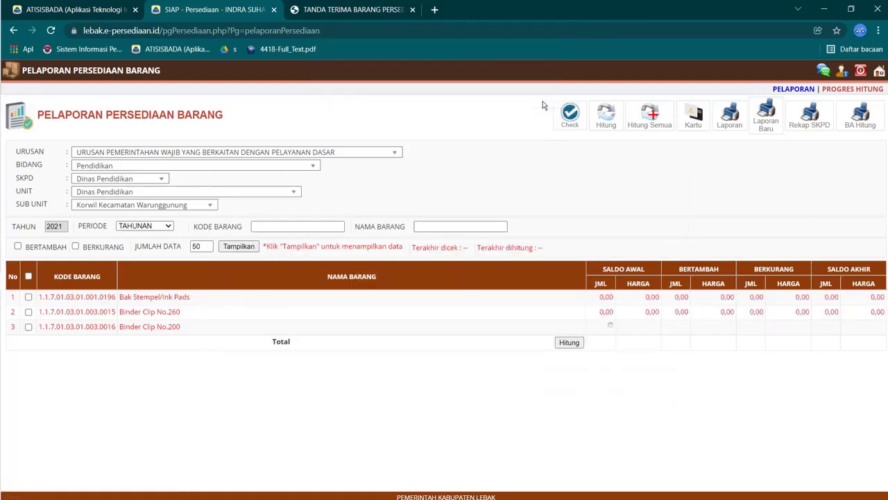
click(546, 99)
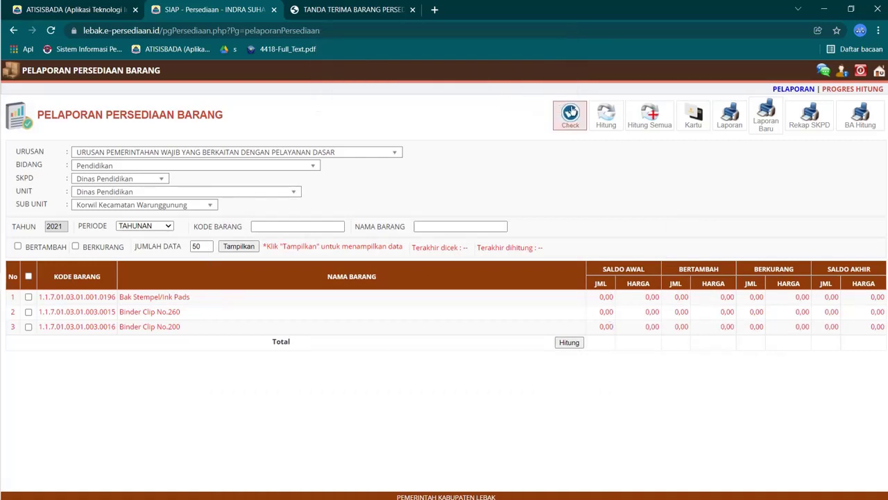
Step: Recalculate all three items with Hitung Semua, giving each Binder Clip a 4,00 closing balance
click(28, 277)
click(646, 124)
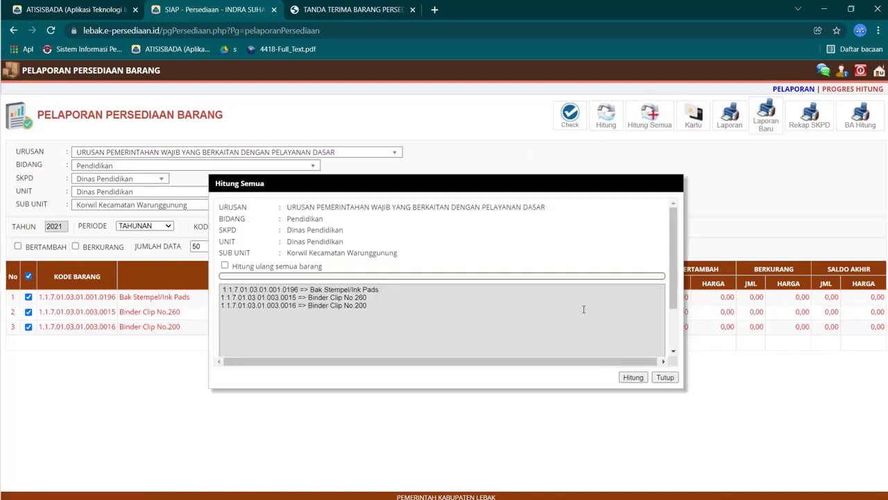
click(633, 377)
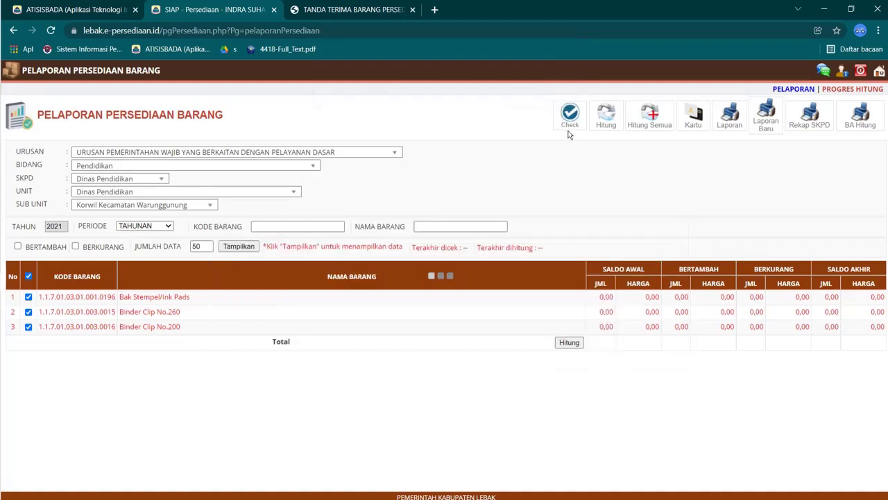
click(548, 96)
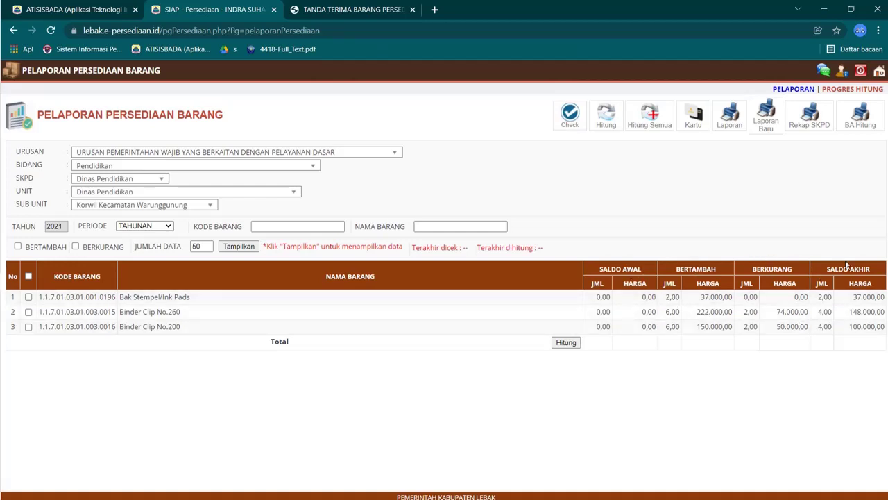
Step: Redisplay the report with the BERTAMBAH and BERKURANG breakdown columns included
click(17, 245)
click(75, 246)
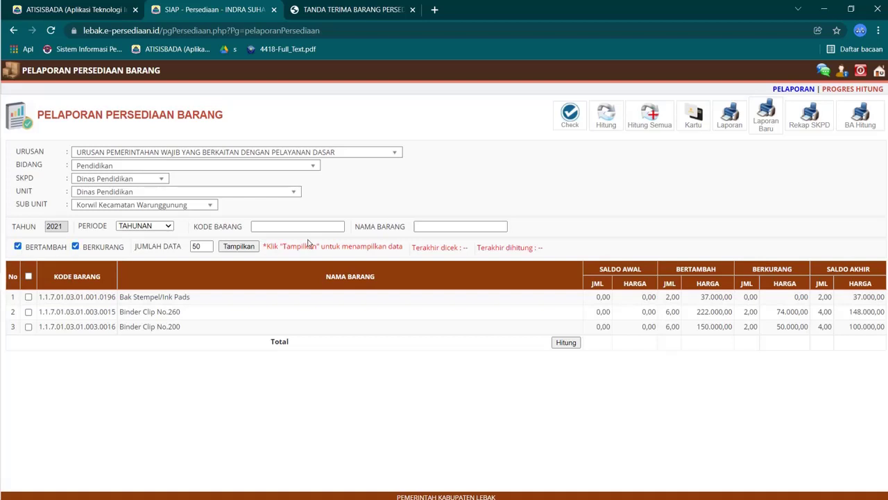
click(239, 245)
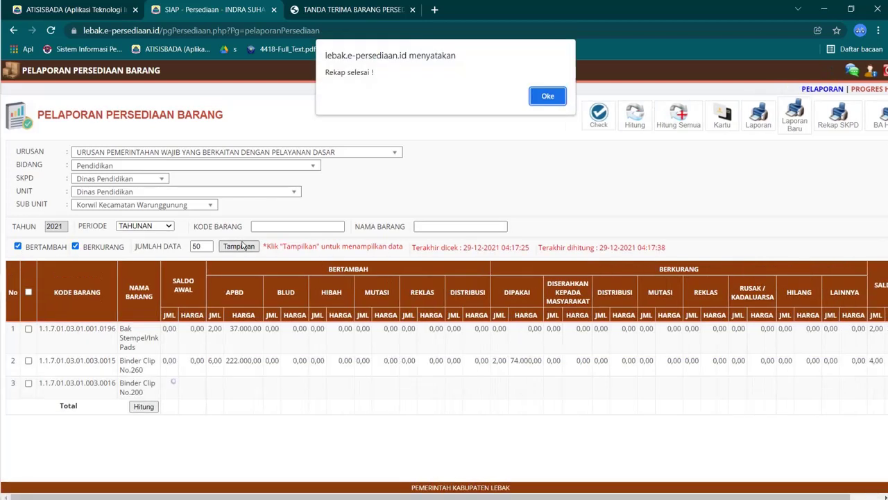
click(546, 96)
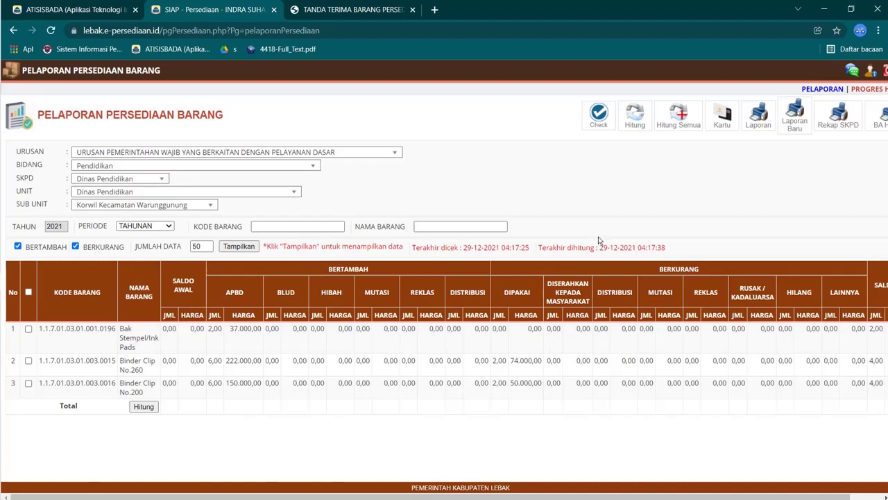
Step: Return the report to summary form and highlight Binder Clip No.200's 2,00 reduction
click(75, 247)
click(18, 246)
click(238, 246)
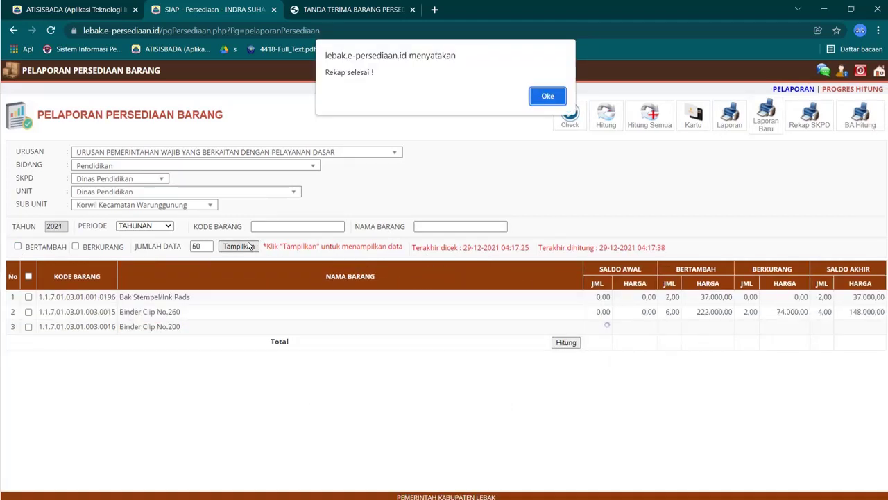
click(546, 95)
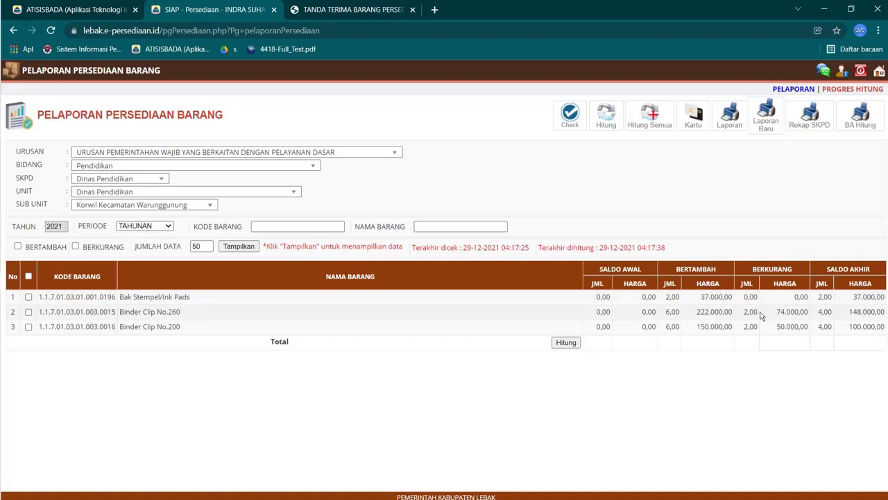
drag(743, 312, 758, 335)
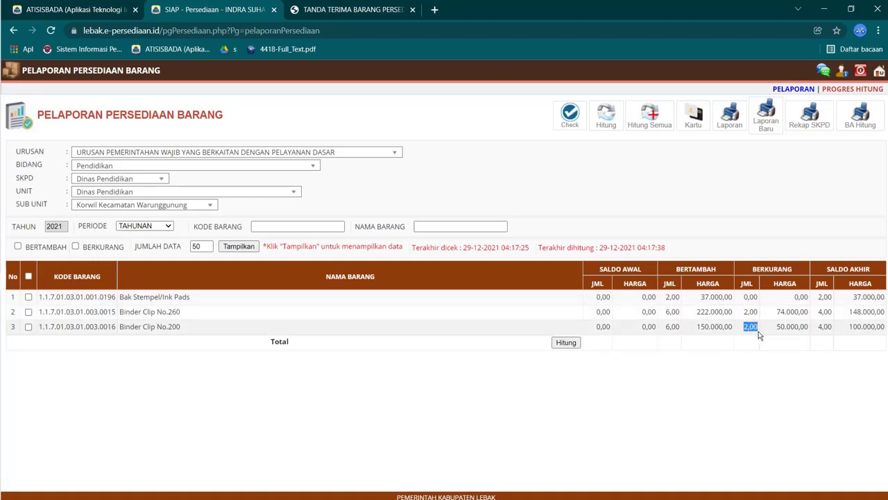
Step: Go back to the SIAP main menu and bring up the closing Terima Kasih slide
click(879, 71)
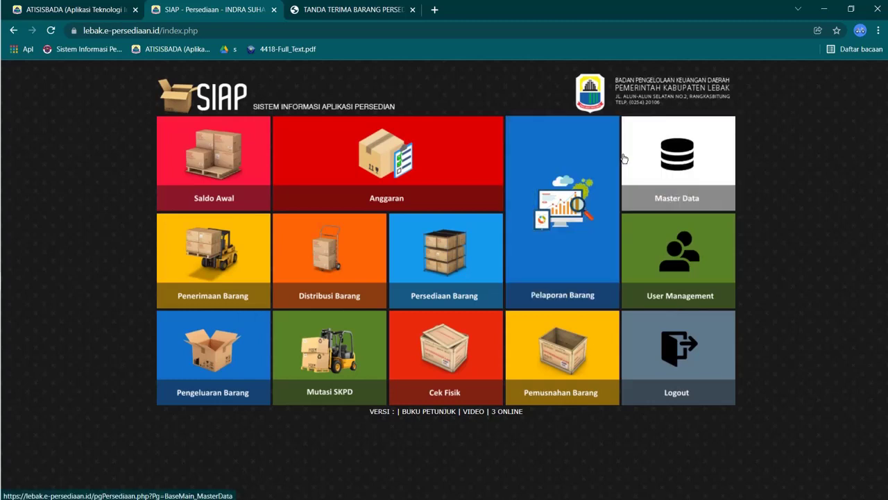
mouse_move(12, 341)
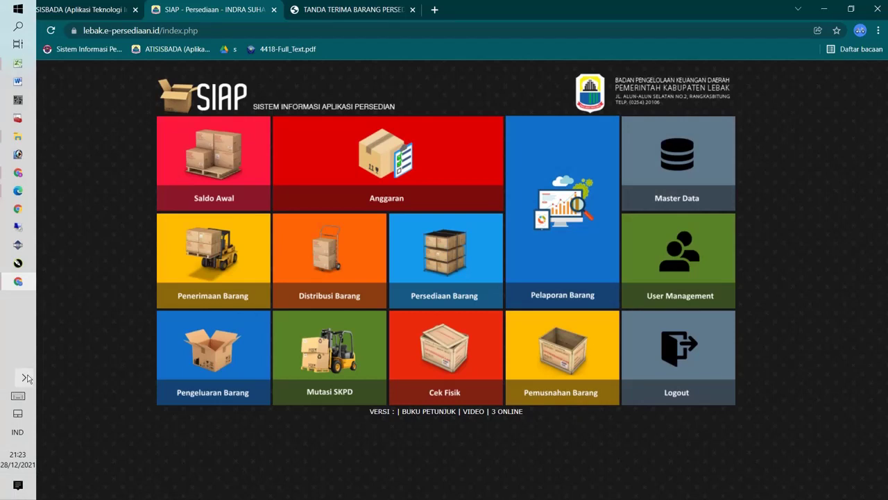
click(24, 376)
click(117, 415)
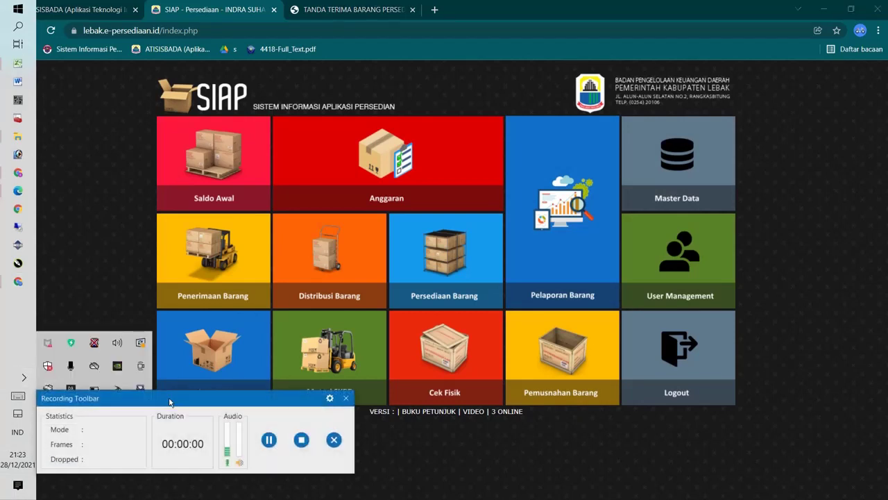
click(301, 438)
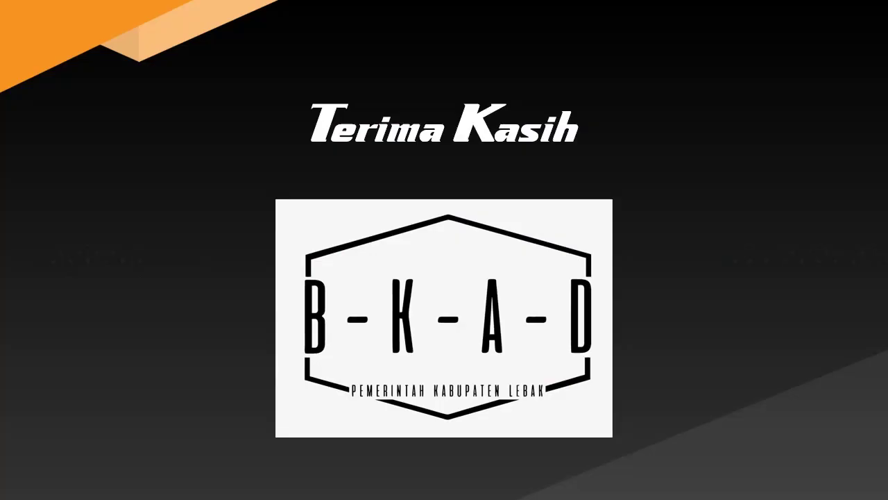